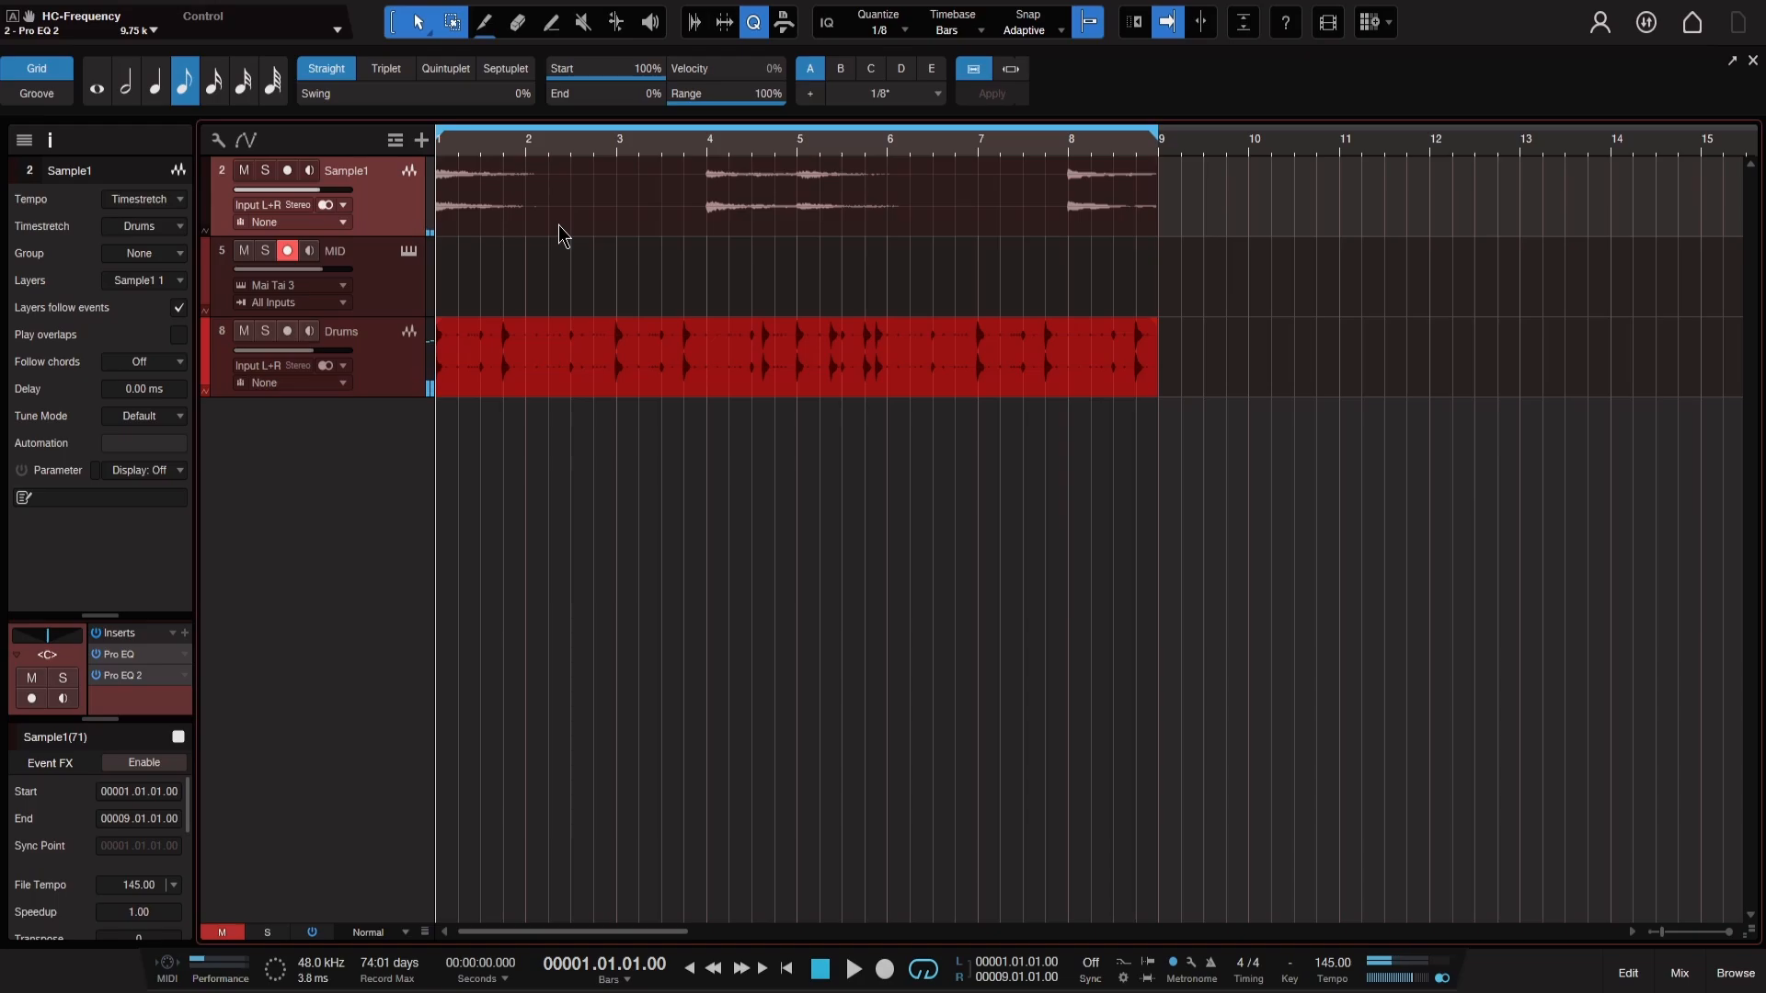
- Detect the chords of the Sample1 audio event and extract them to the chord track
right_click(494, 204)
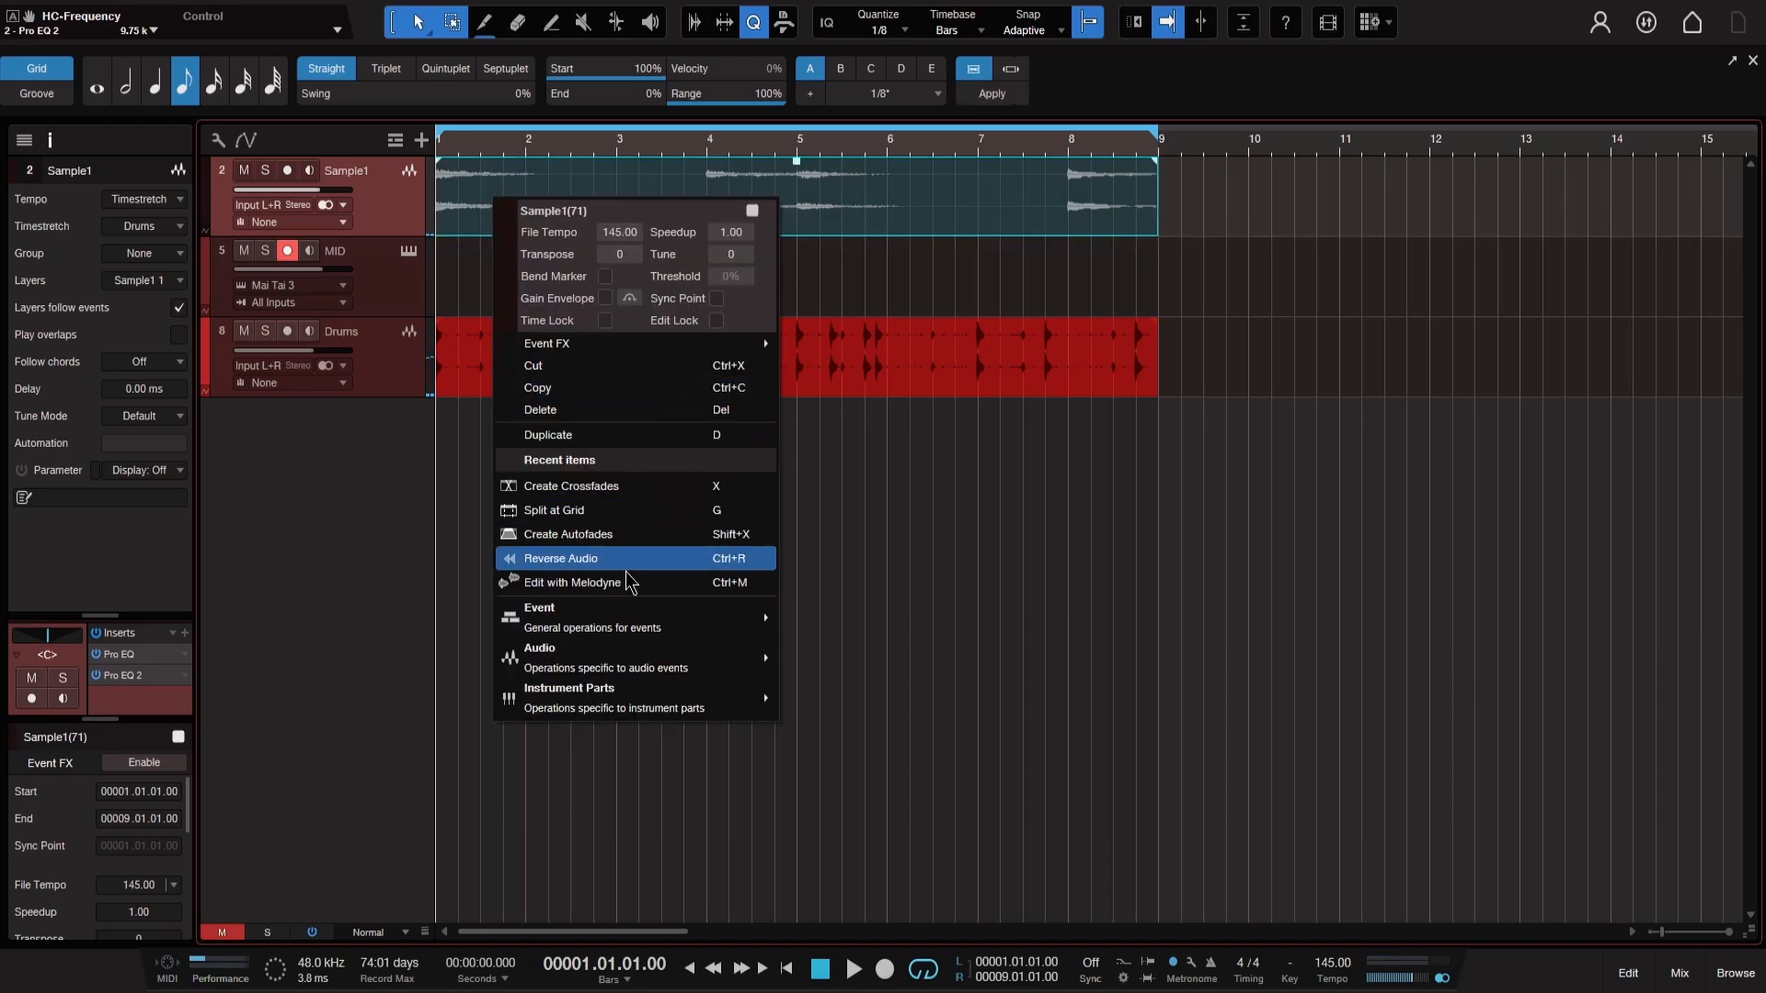
mouse_move(591, 664)
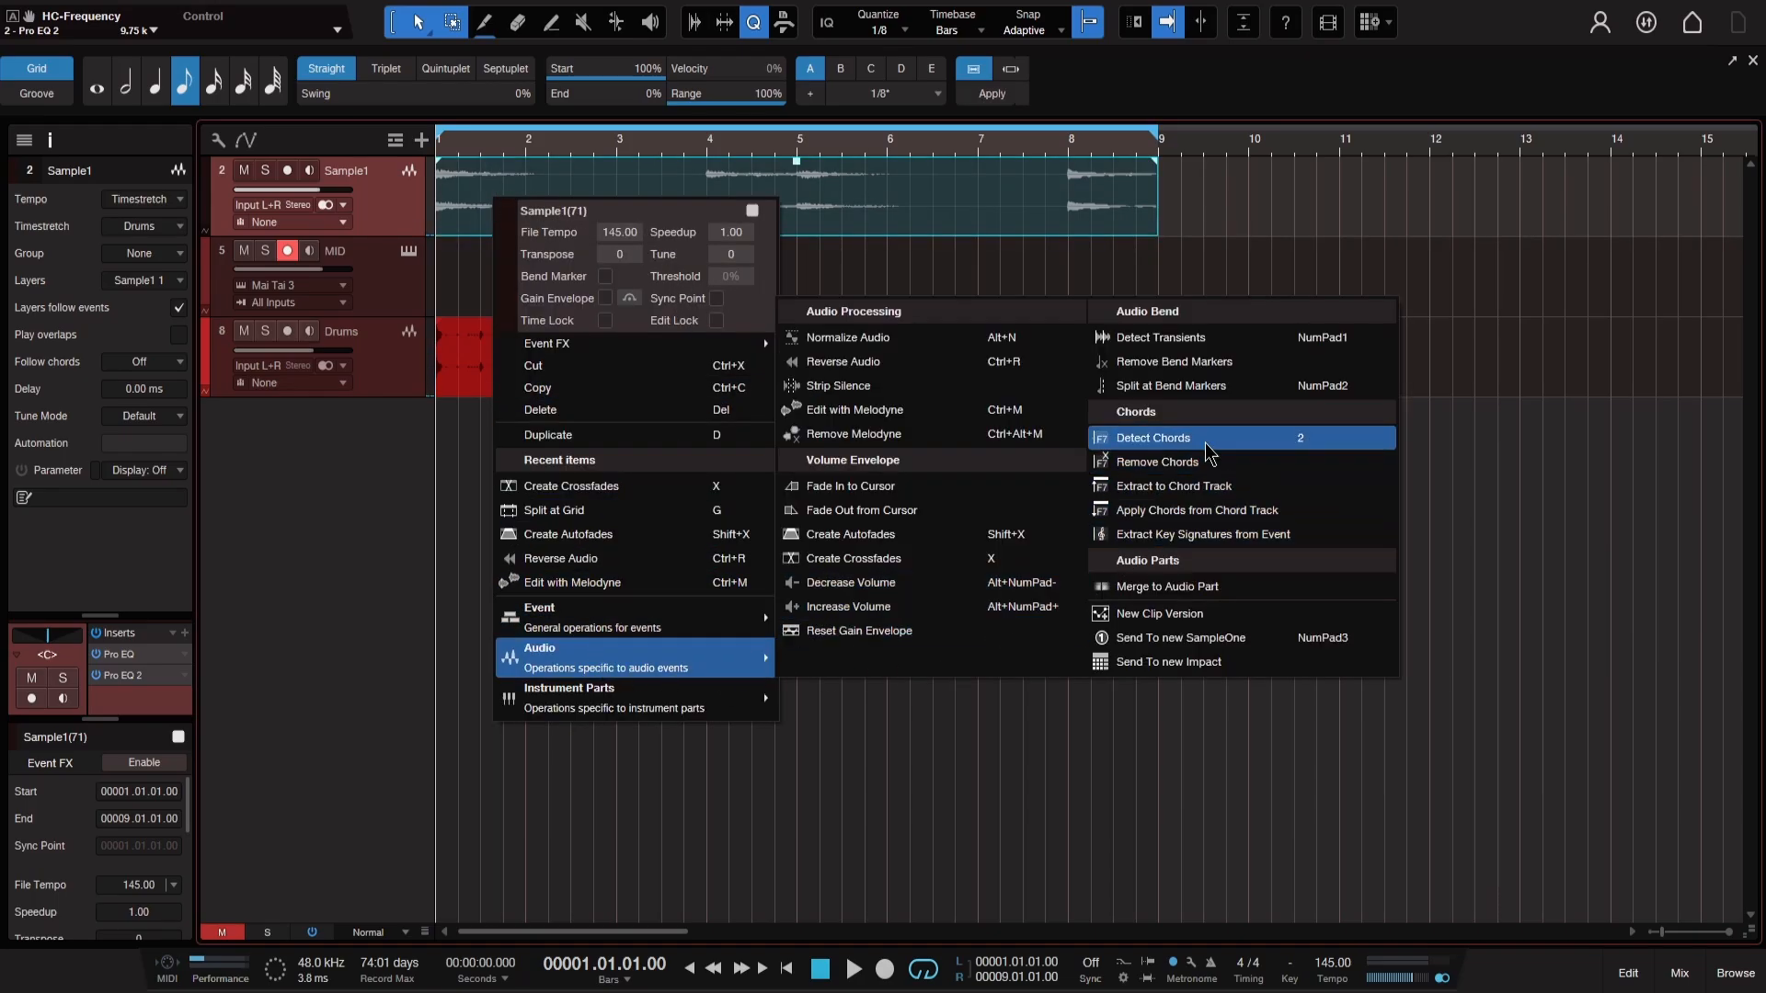
click(1152, 439)
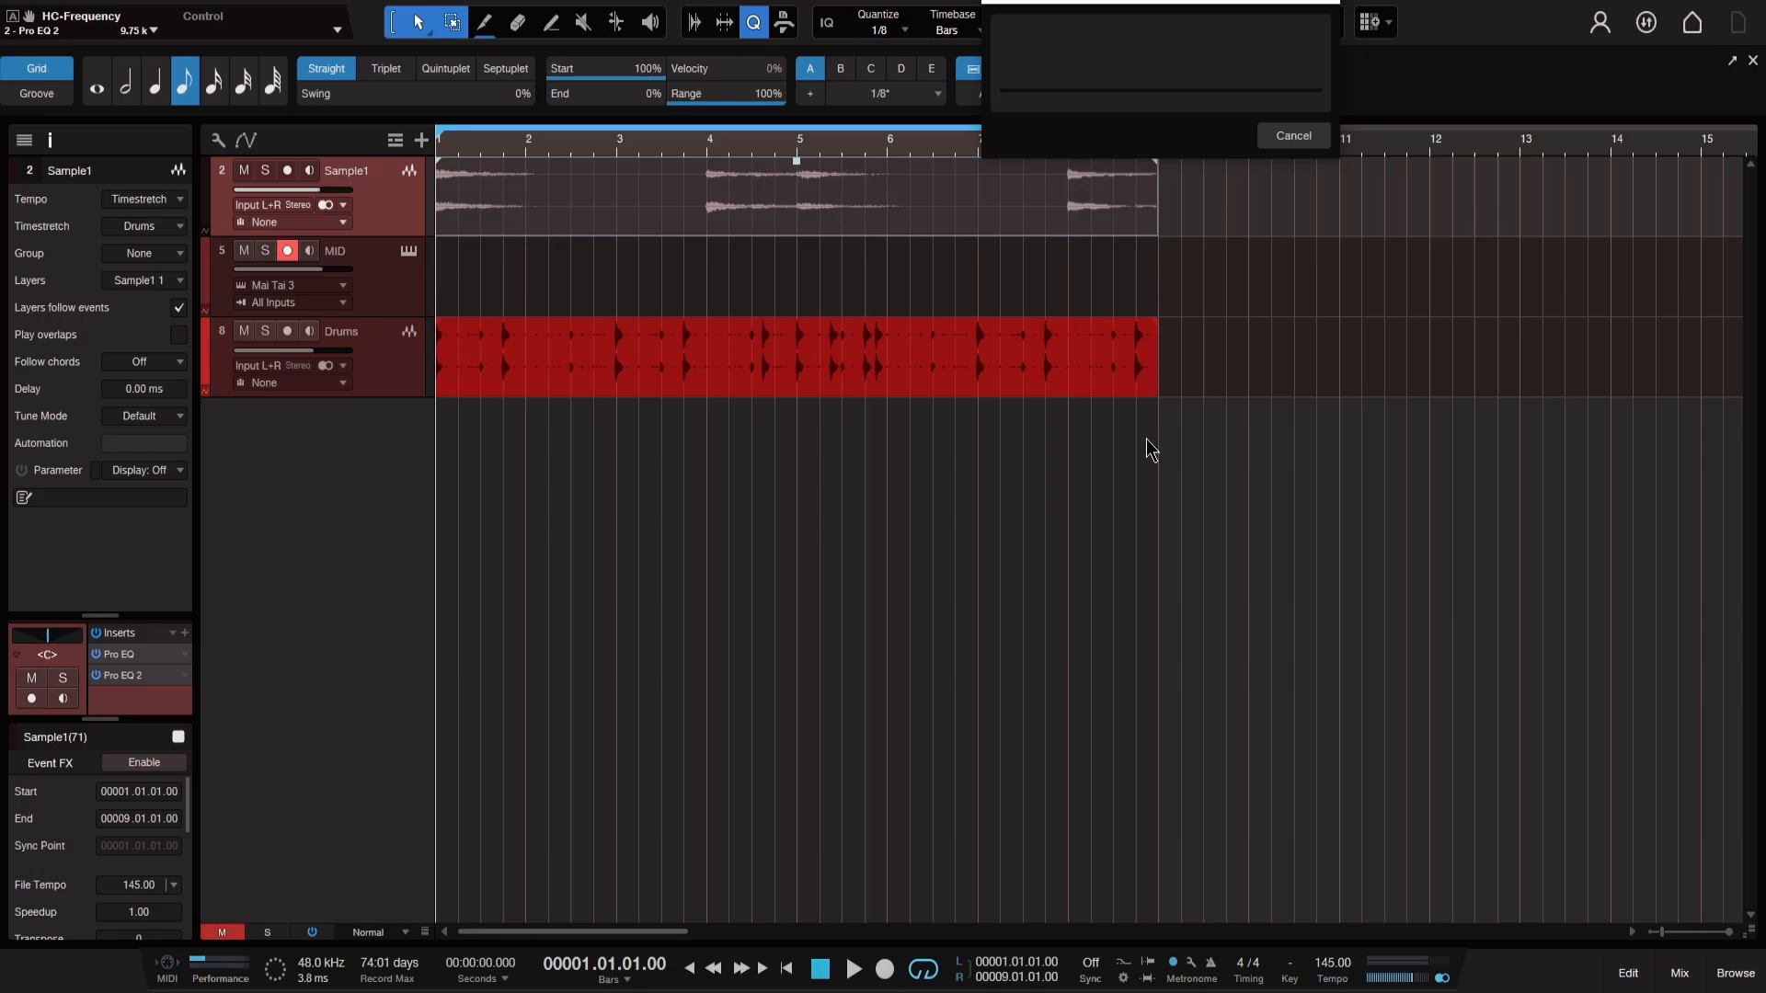
right_click(534, 212)
mouse_move(622, 674)
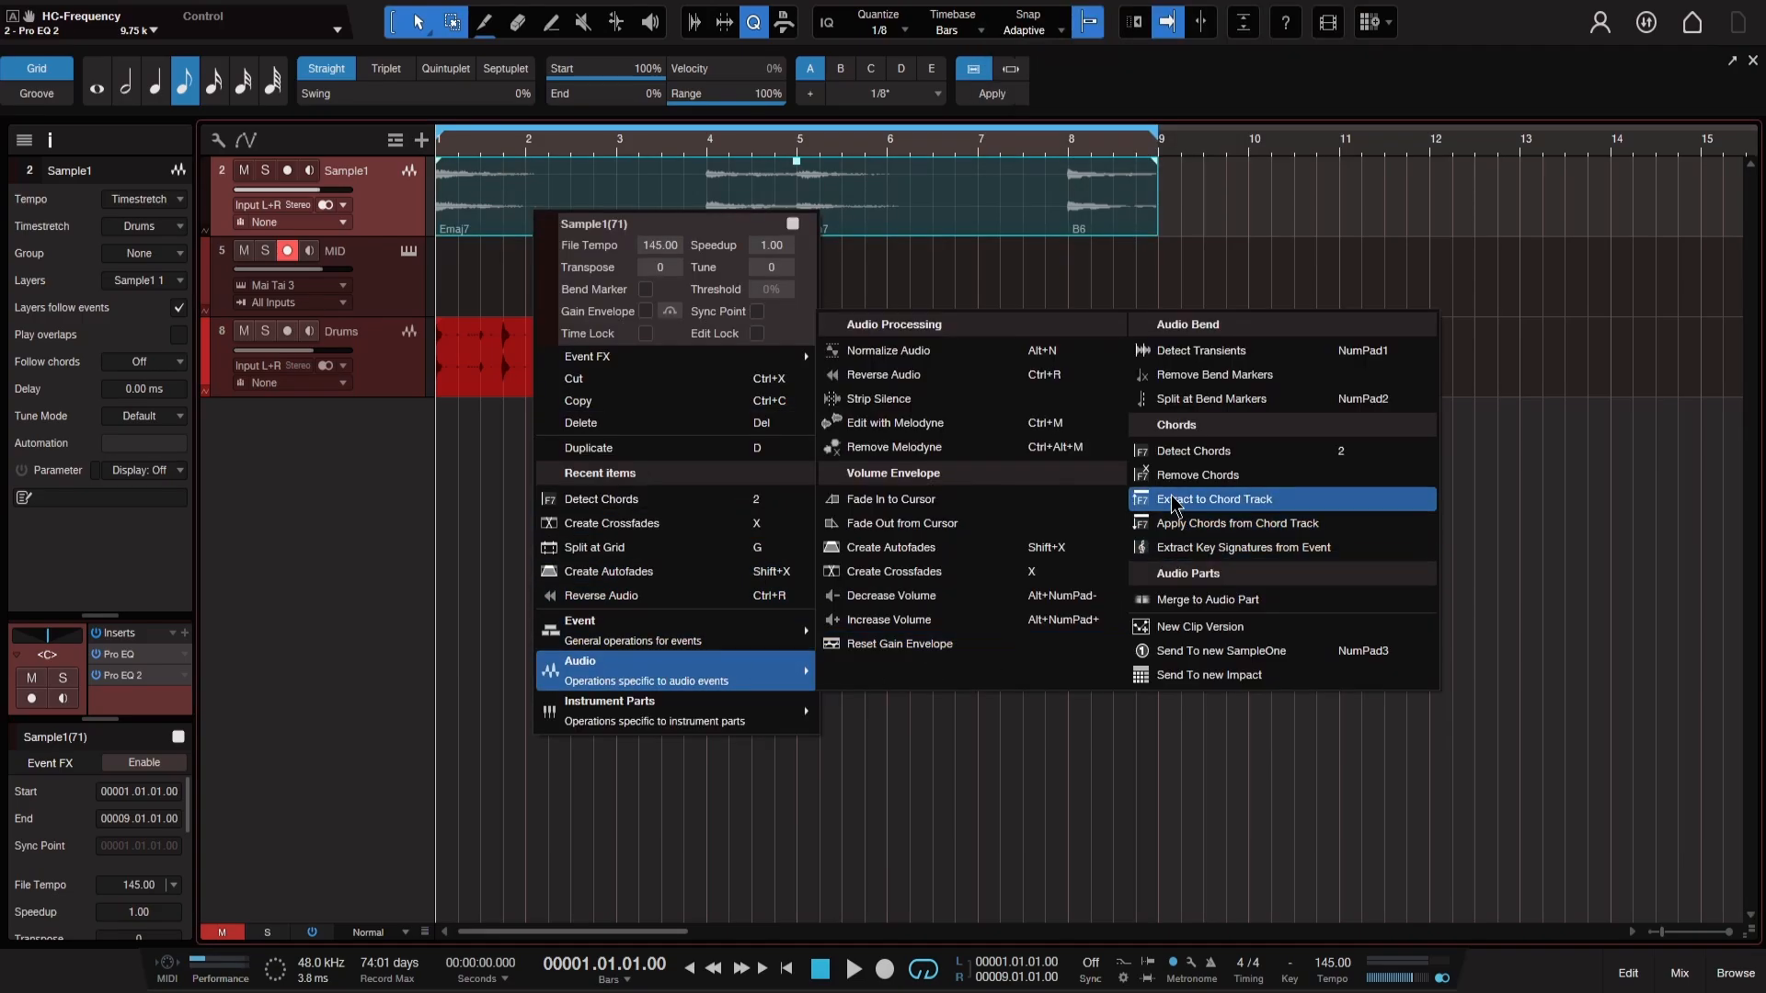
click(1217, 511)
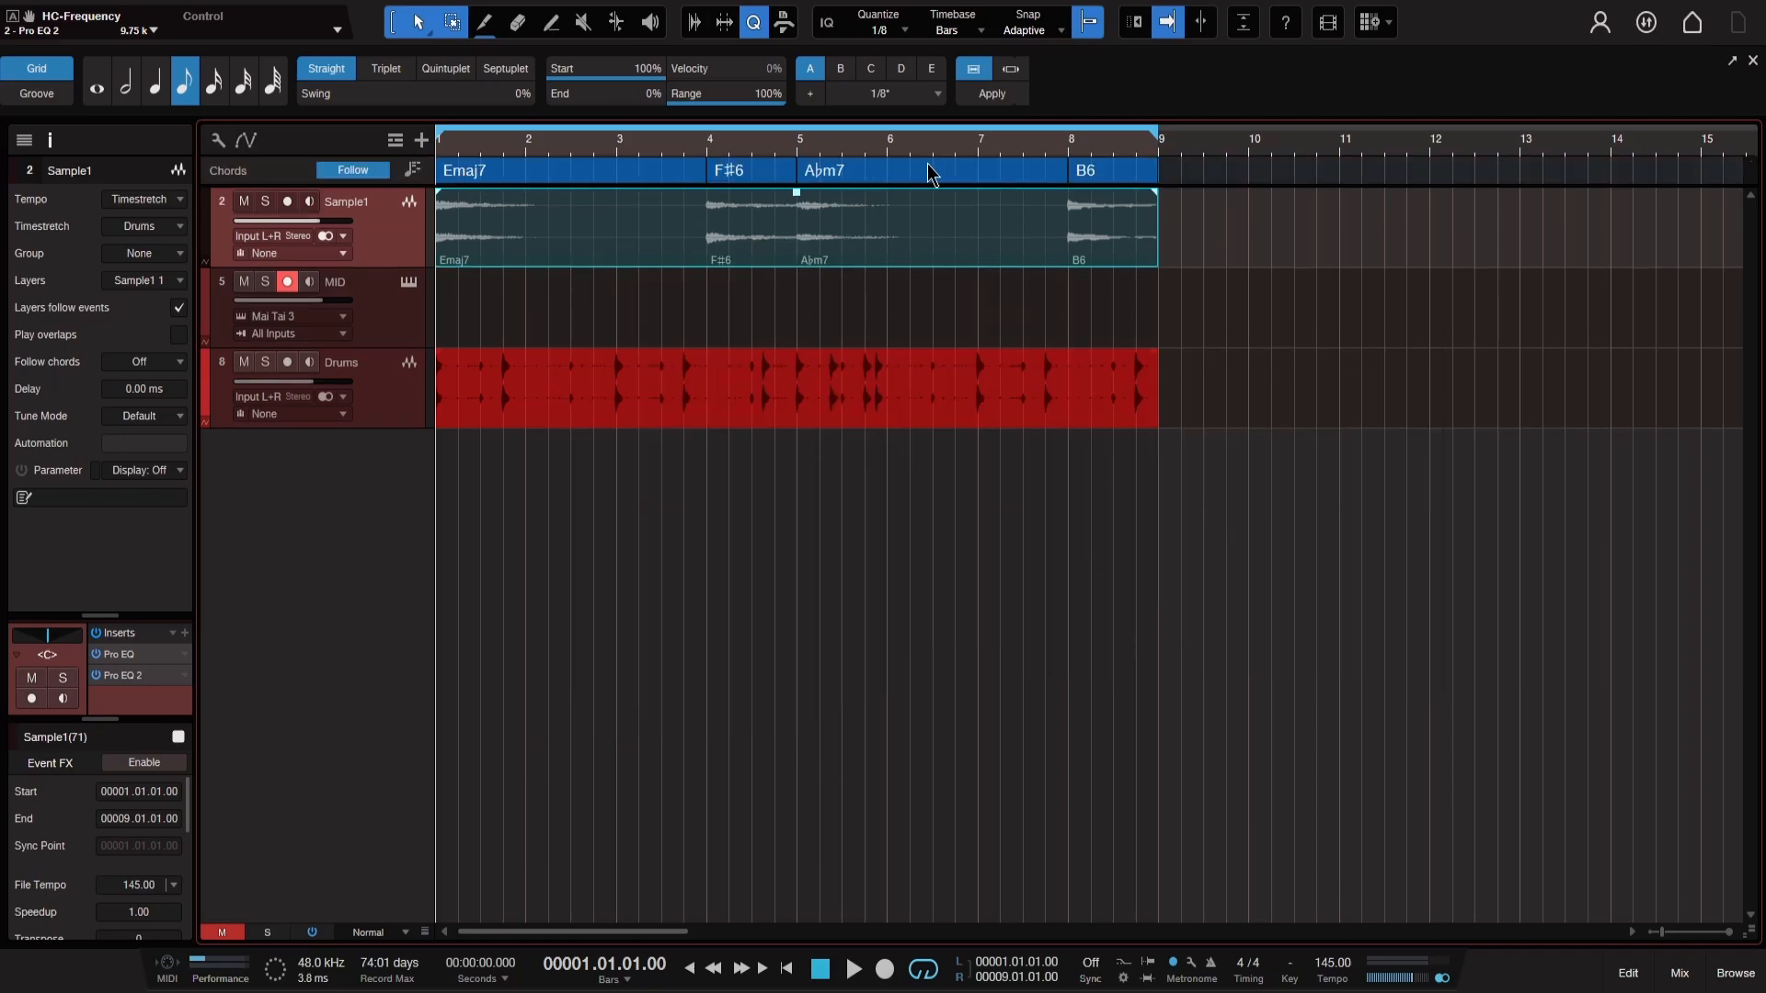
- Try the extracted chords as instrument parts on the MIDI track, play them back, and delete the parts
drag(1217, 179, 473, 307)
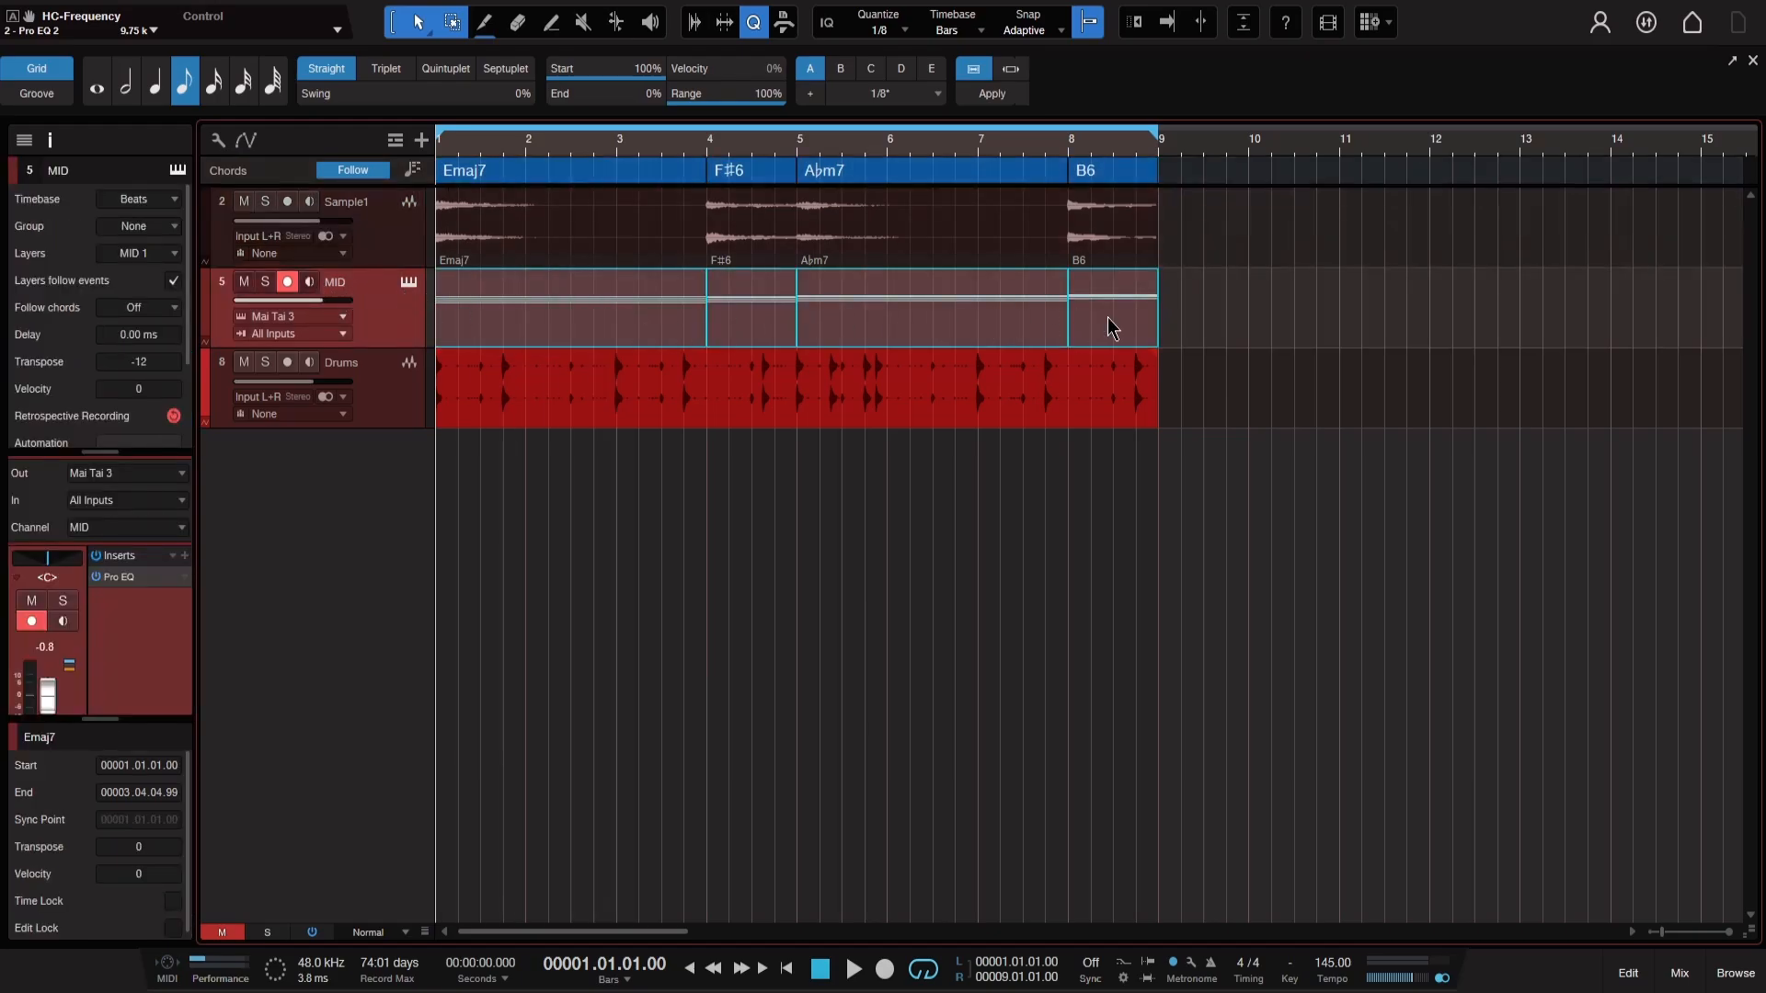
key(space)
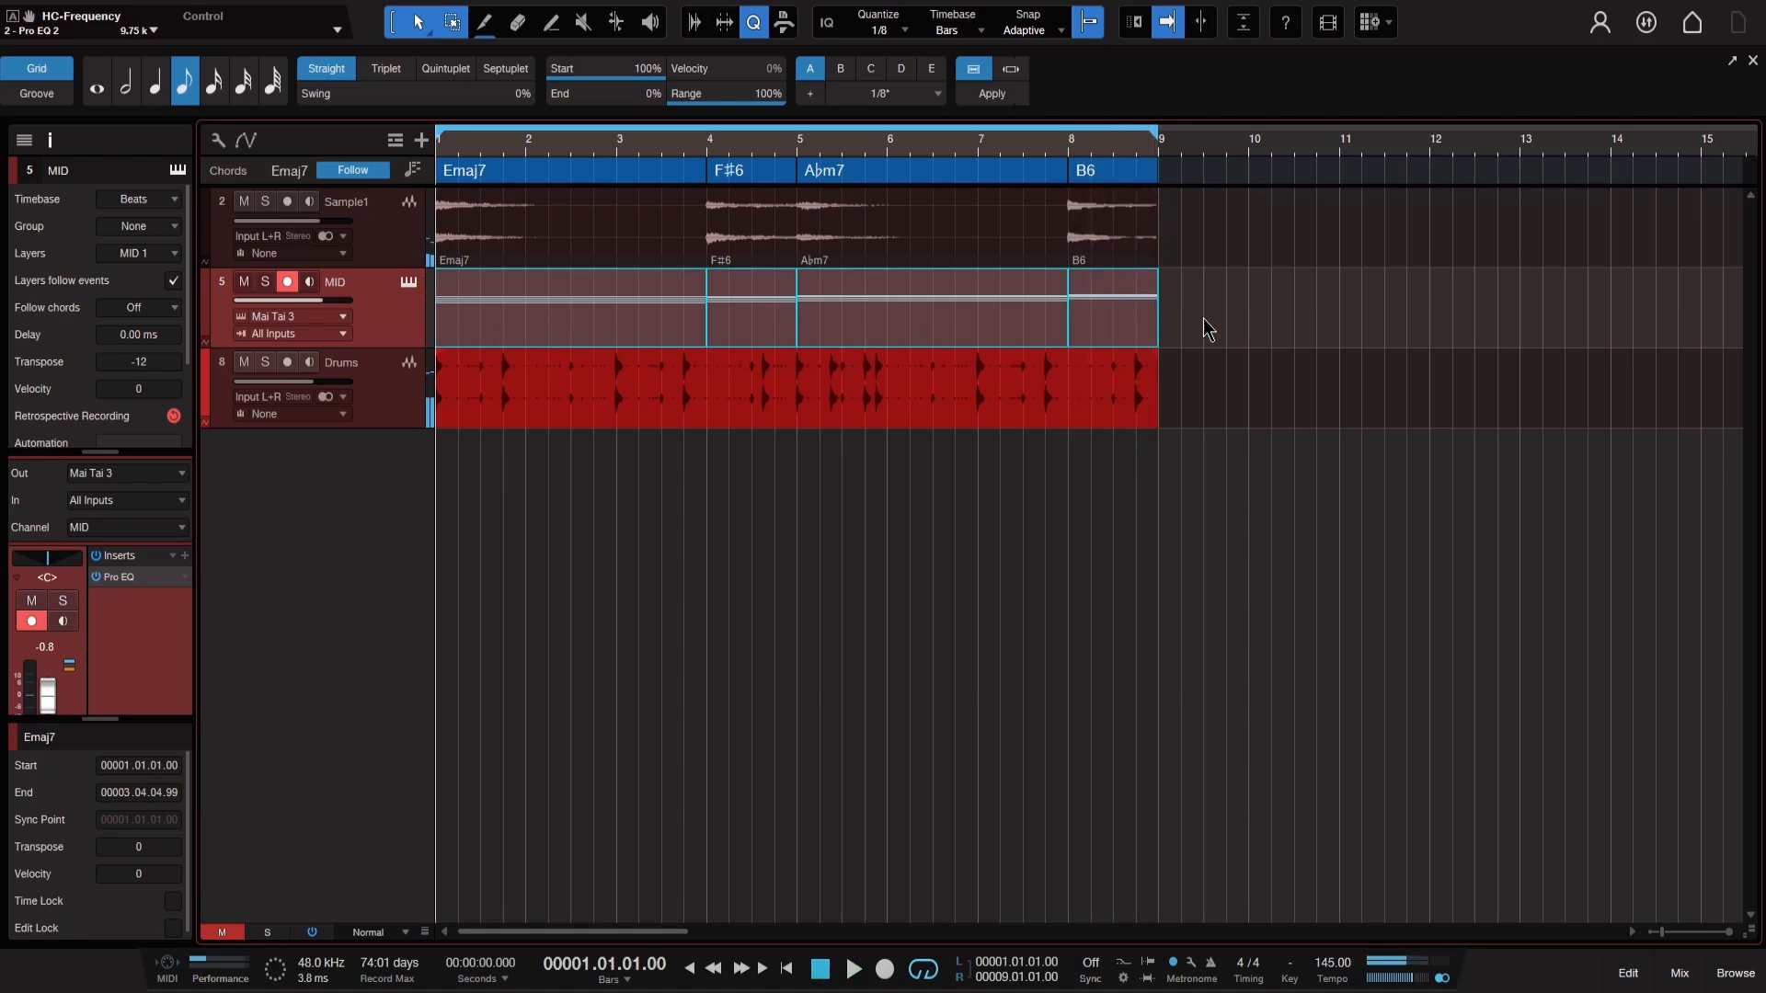
drag(1207, 330, 515, 333)
key(Delete)
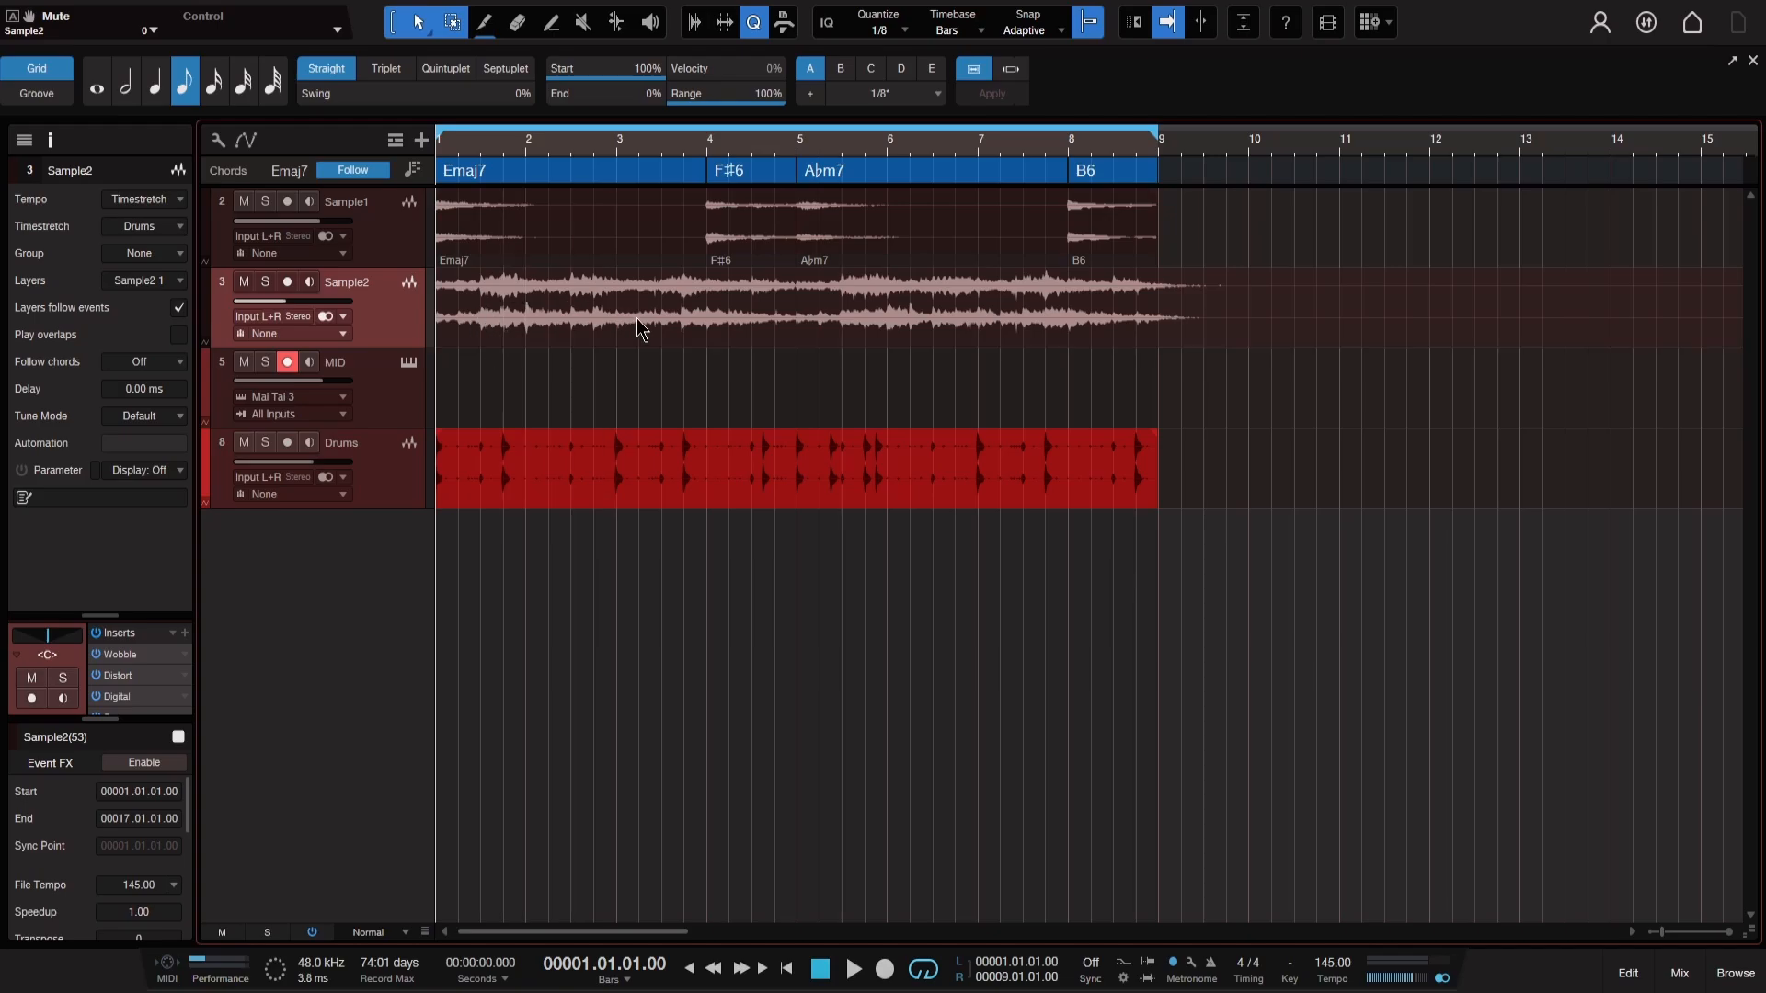
- Play back the Sample2 track with the other tracks and set its Follow chords mode to Parallel
key(space)
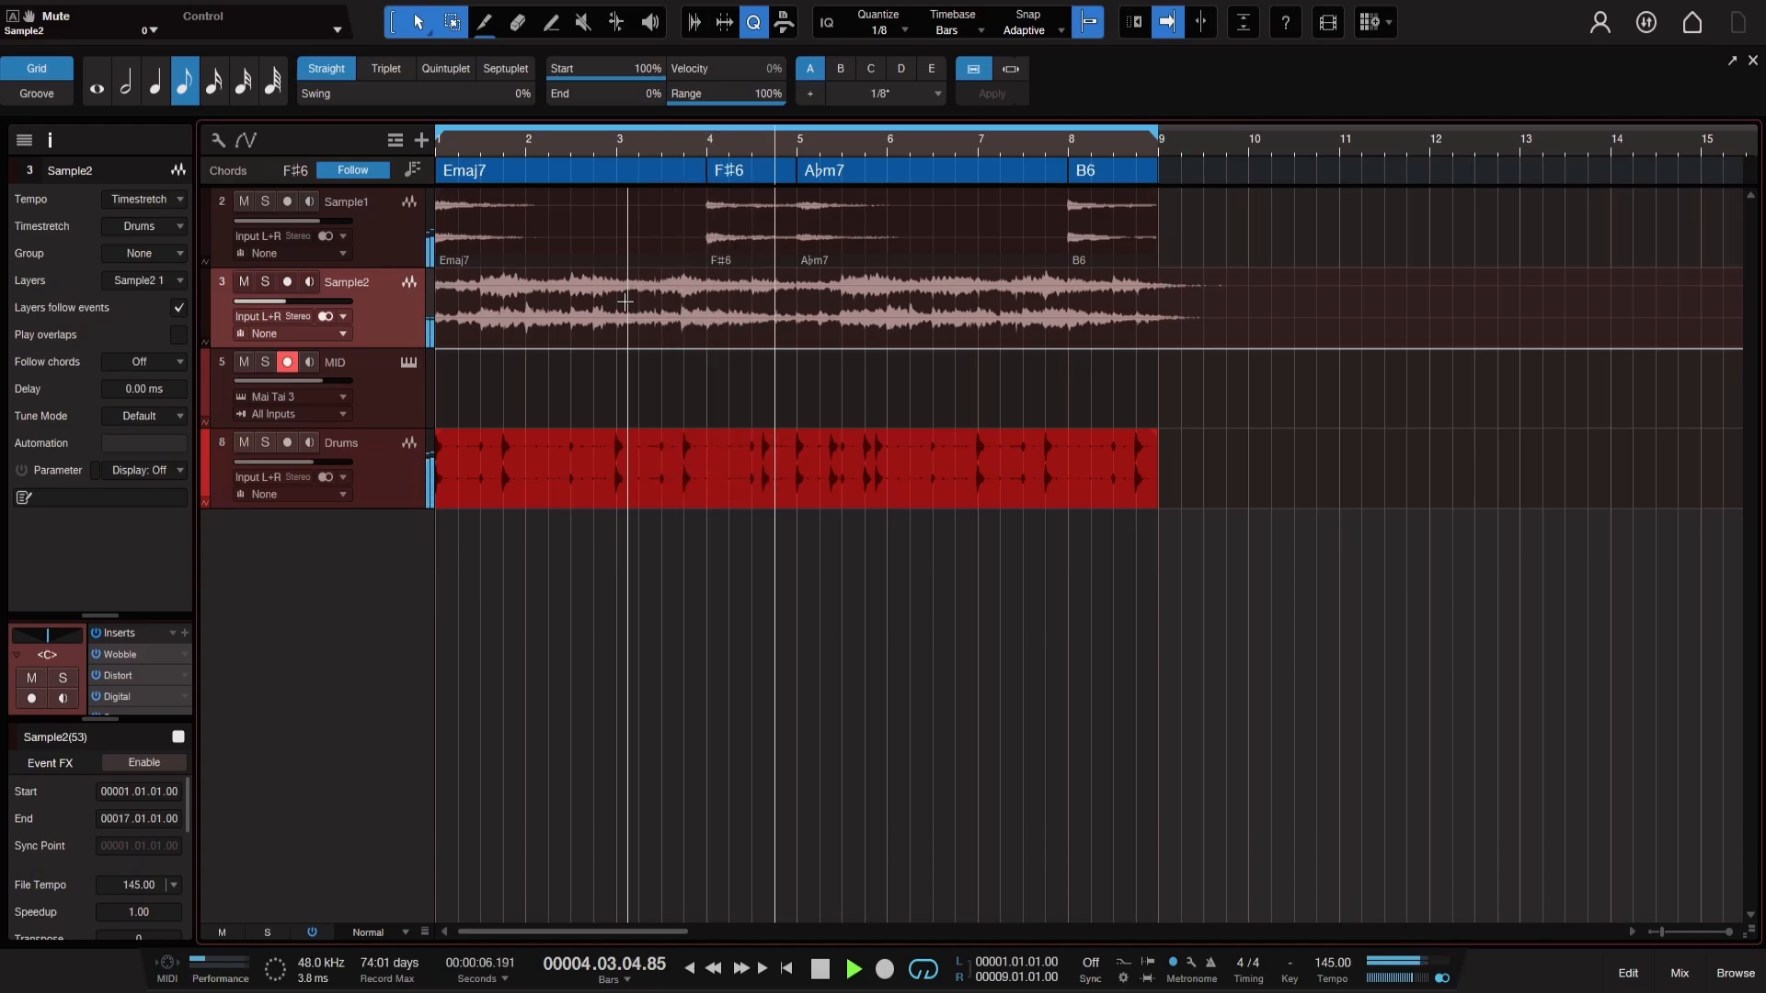
key(space)
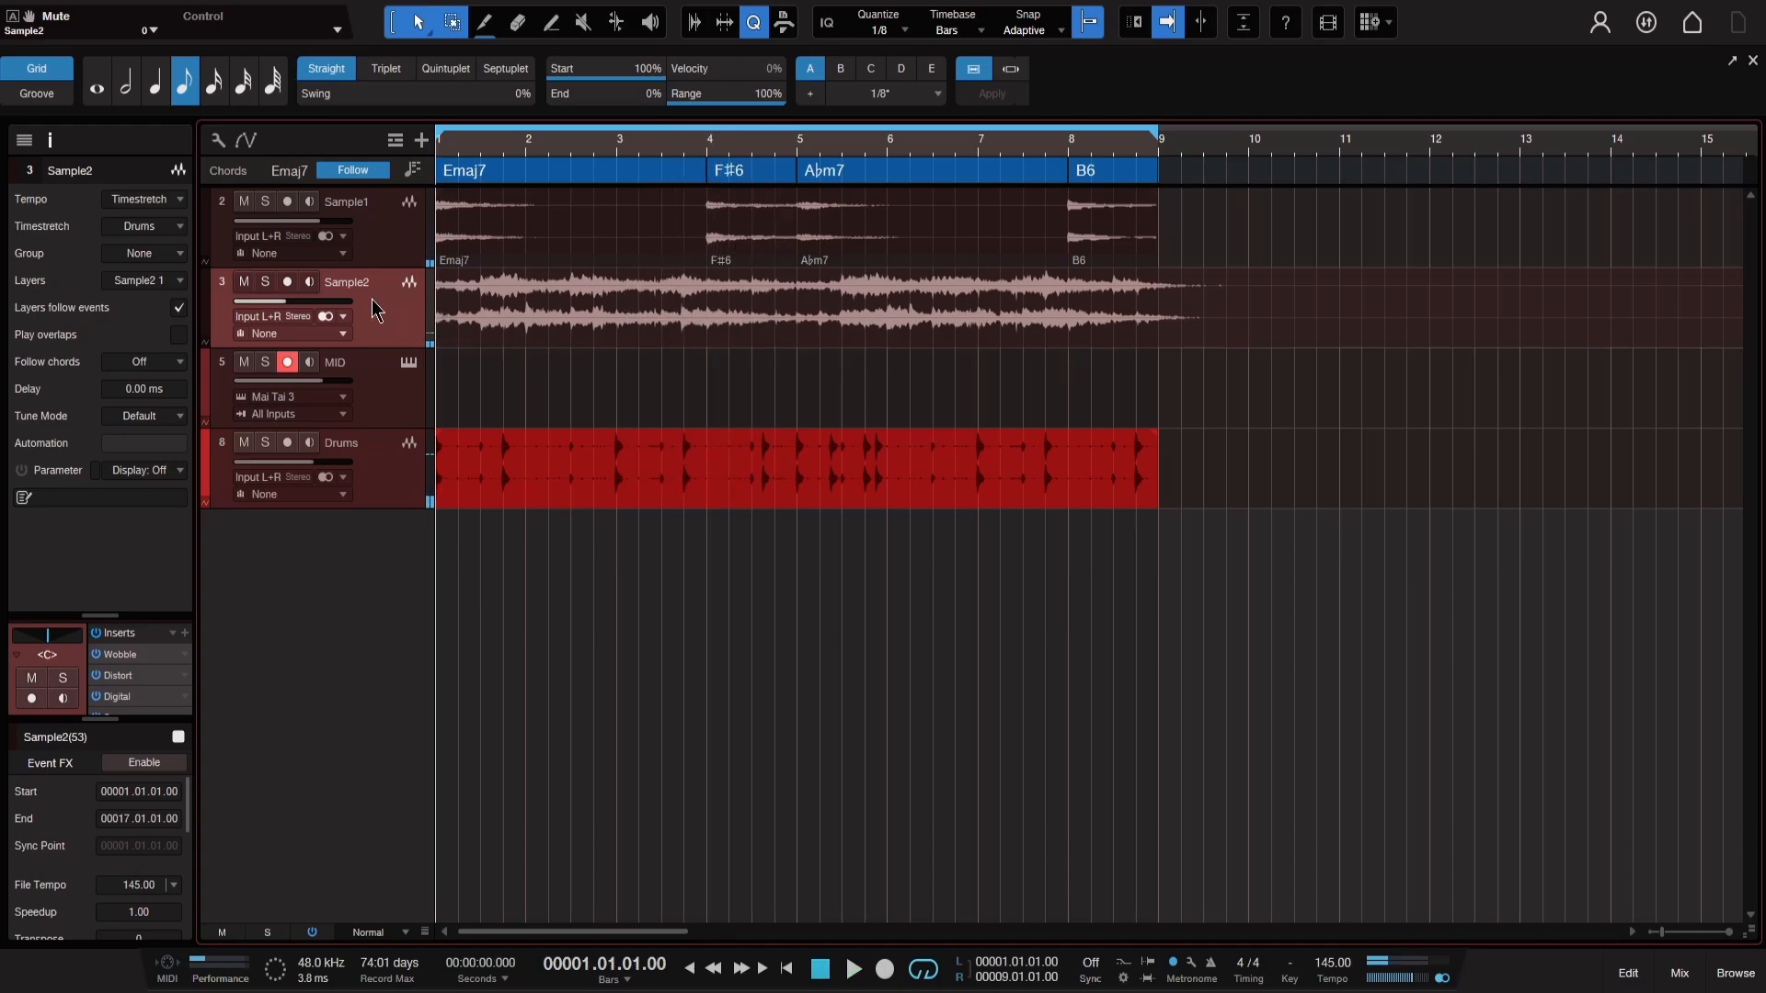
click(48, 142)
click(48, 141)
click(48, 142)
click(48, 142)
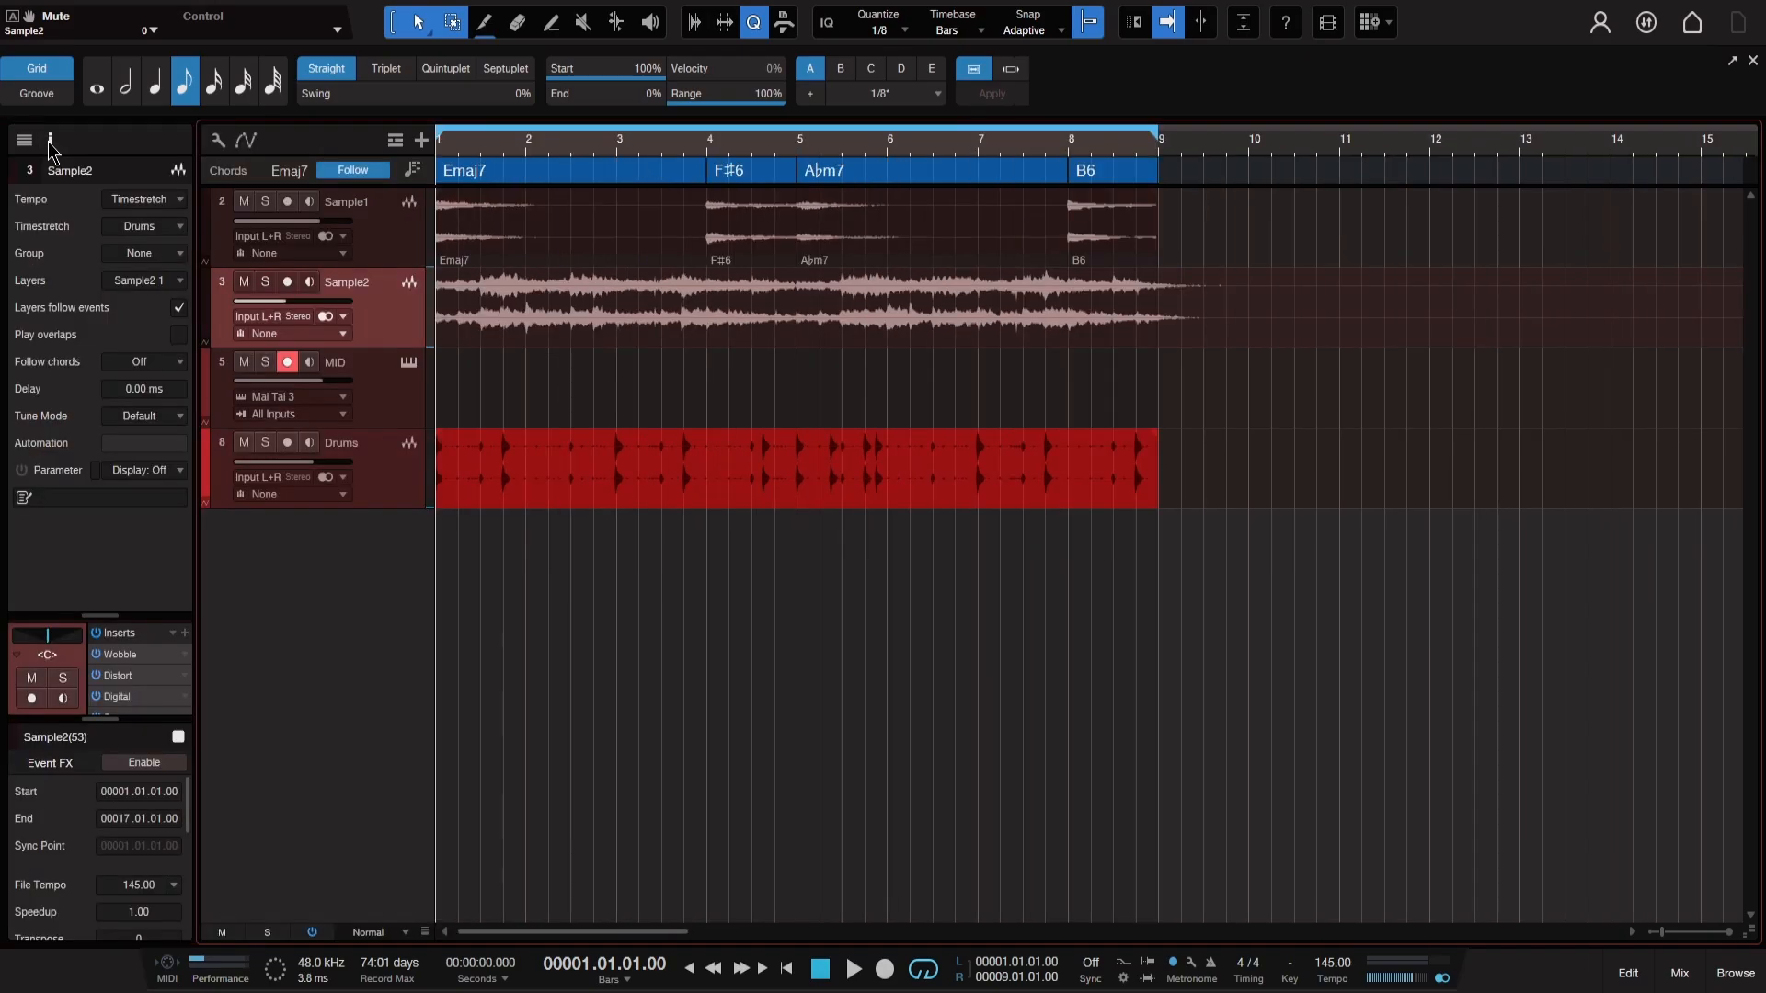
click(159, 368)
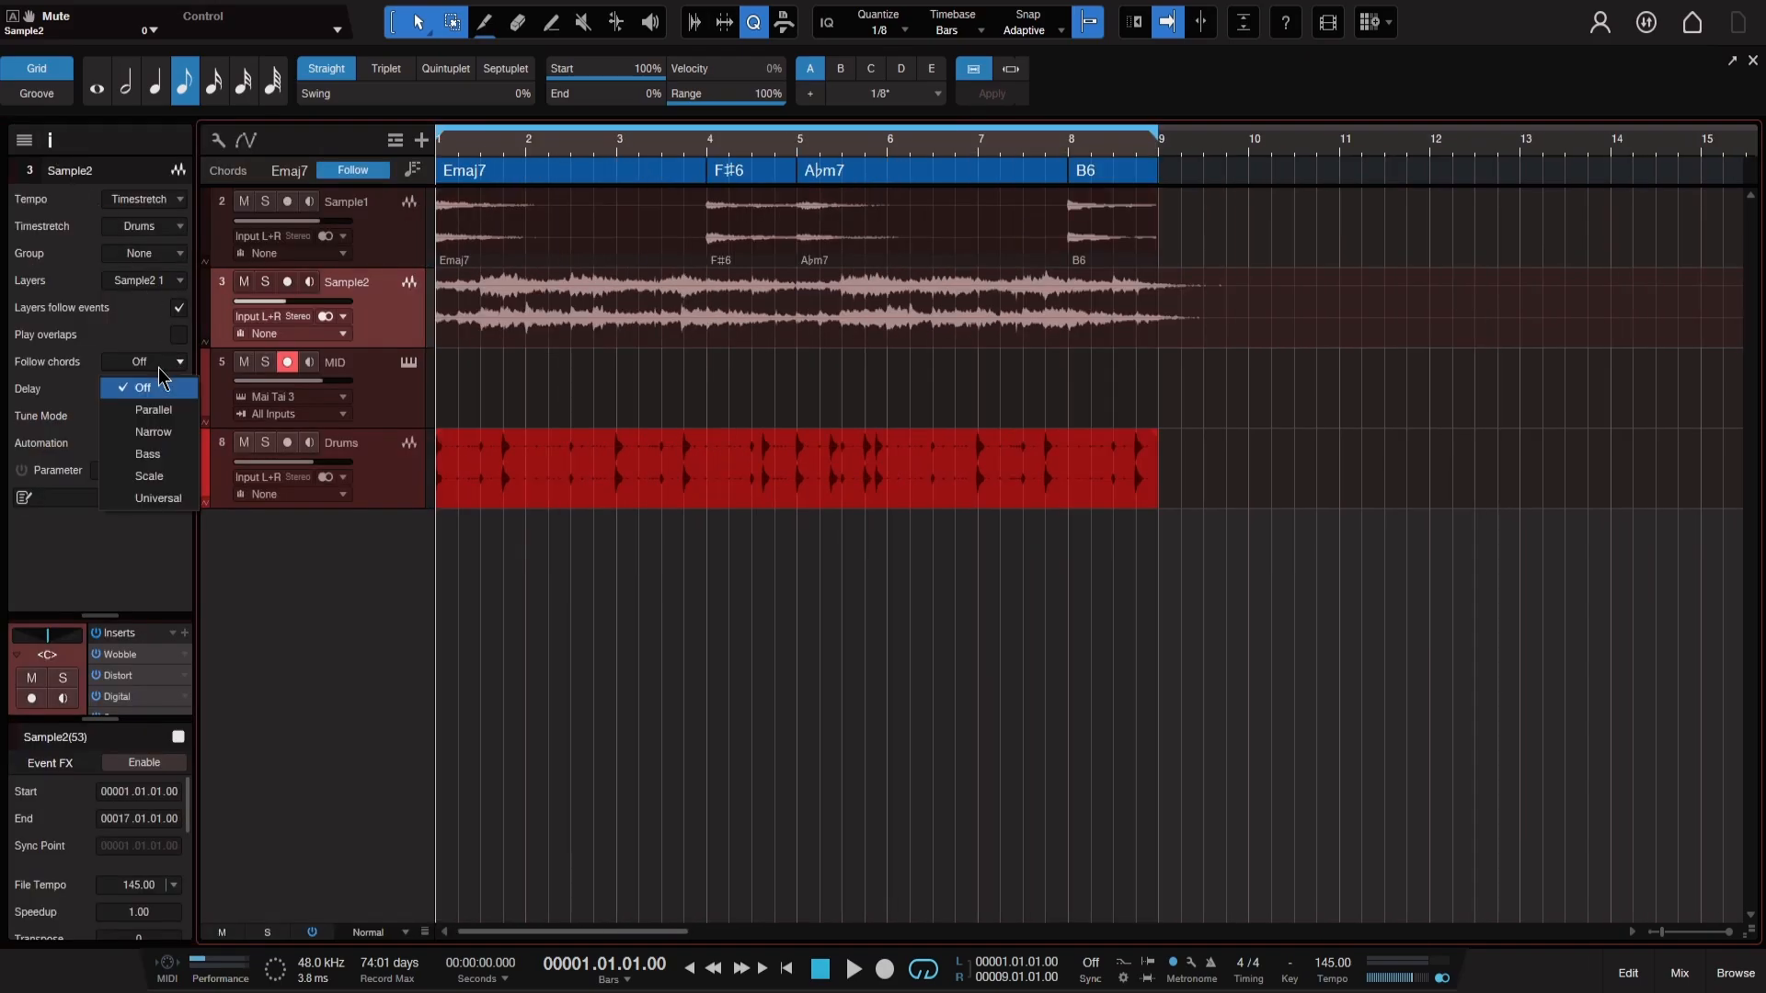
click(159, 420)
- Detect the chords of the Sample2 event, listen to the chord-following result, and bounce the event
click(552, 331)
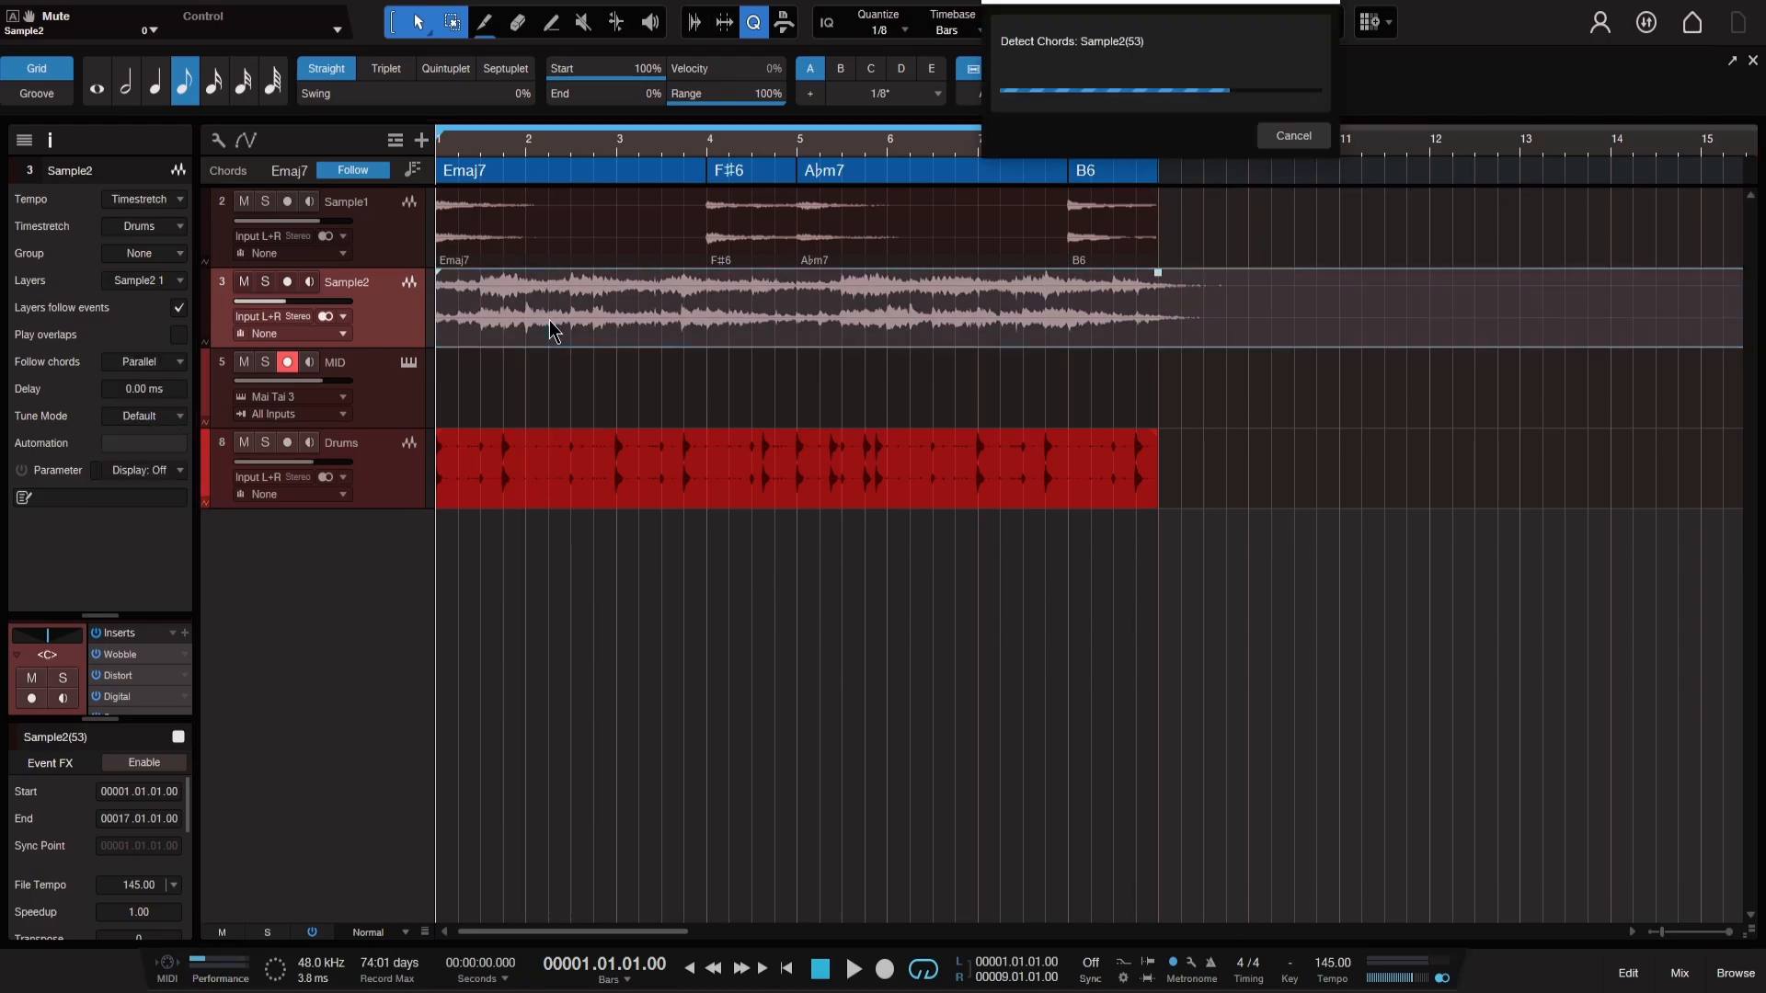
key(space)
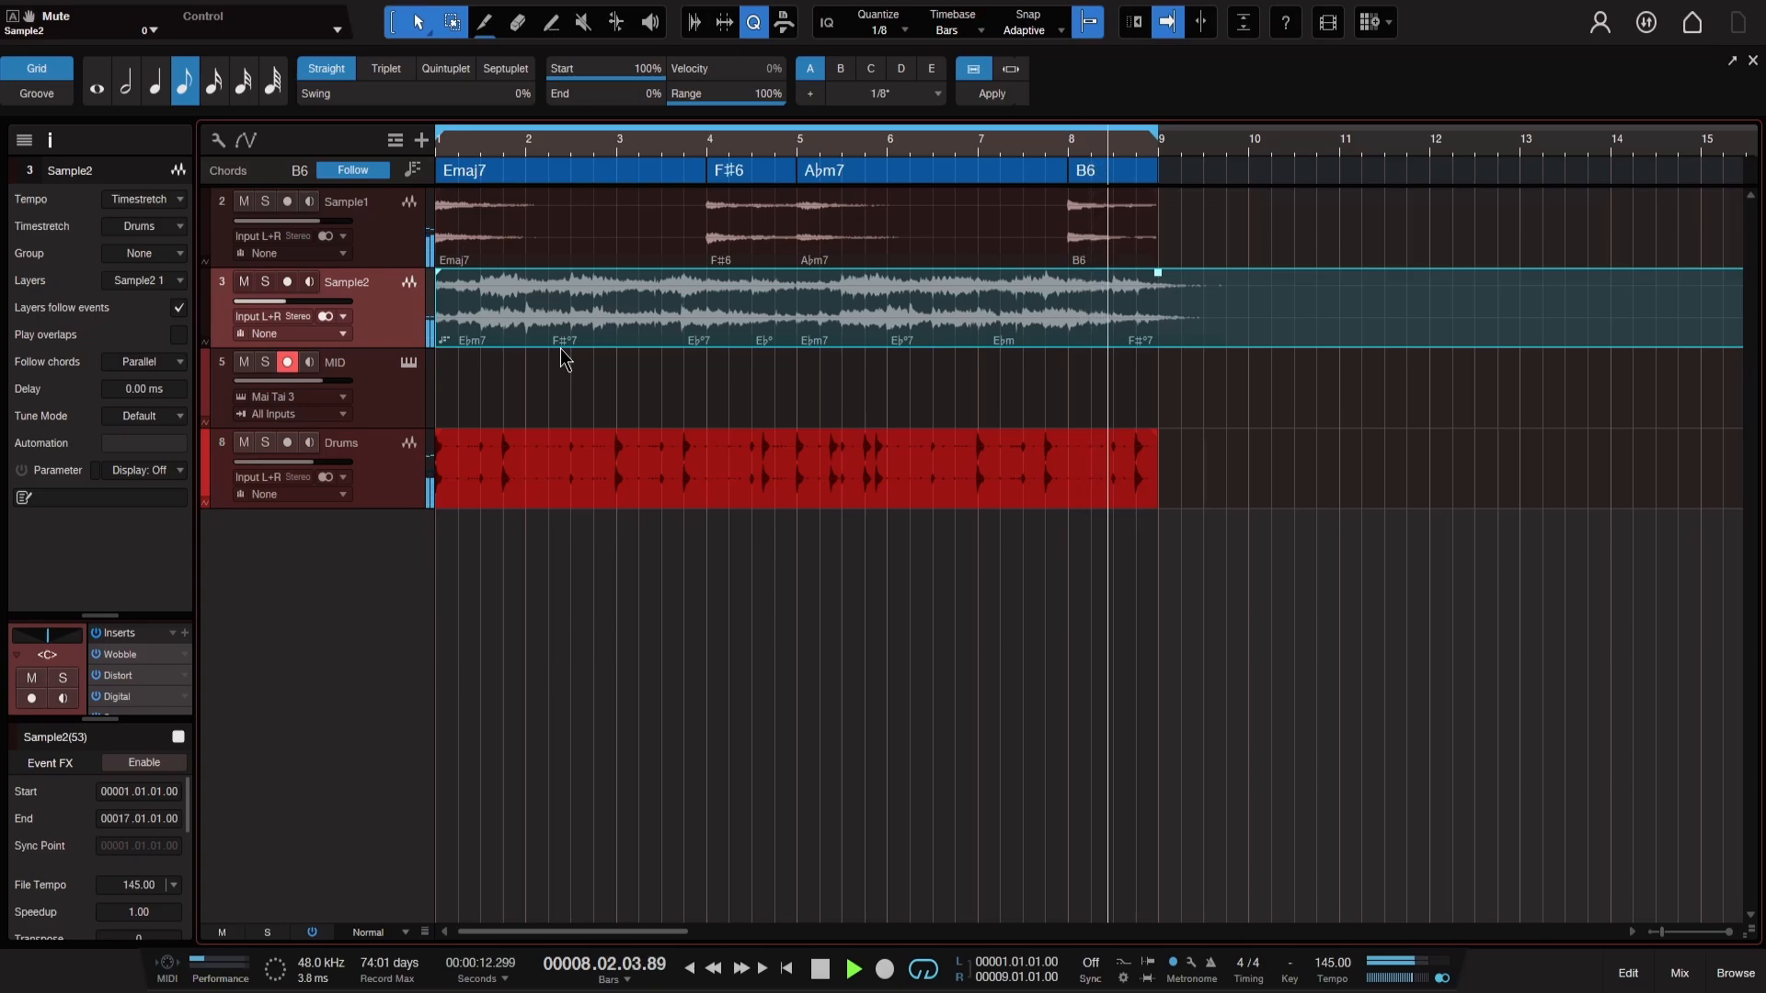
key(space)
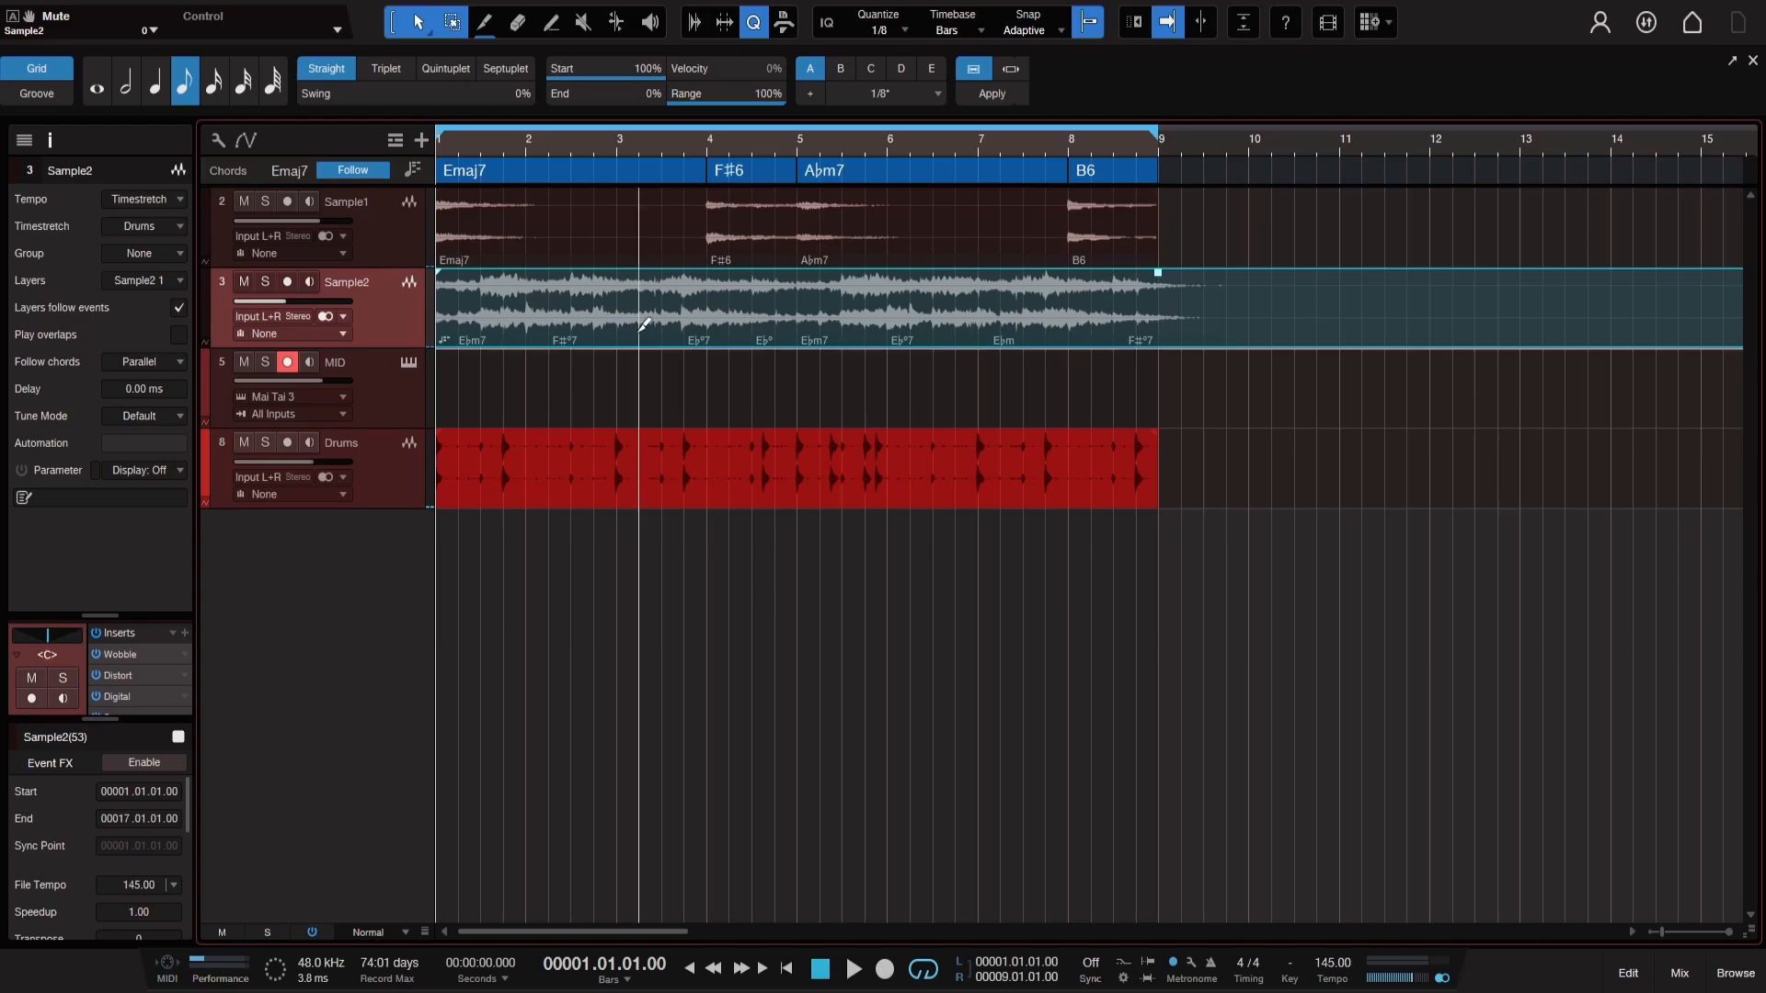
key(ctrl+z)
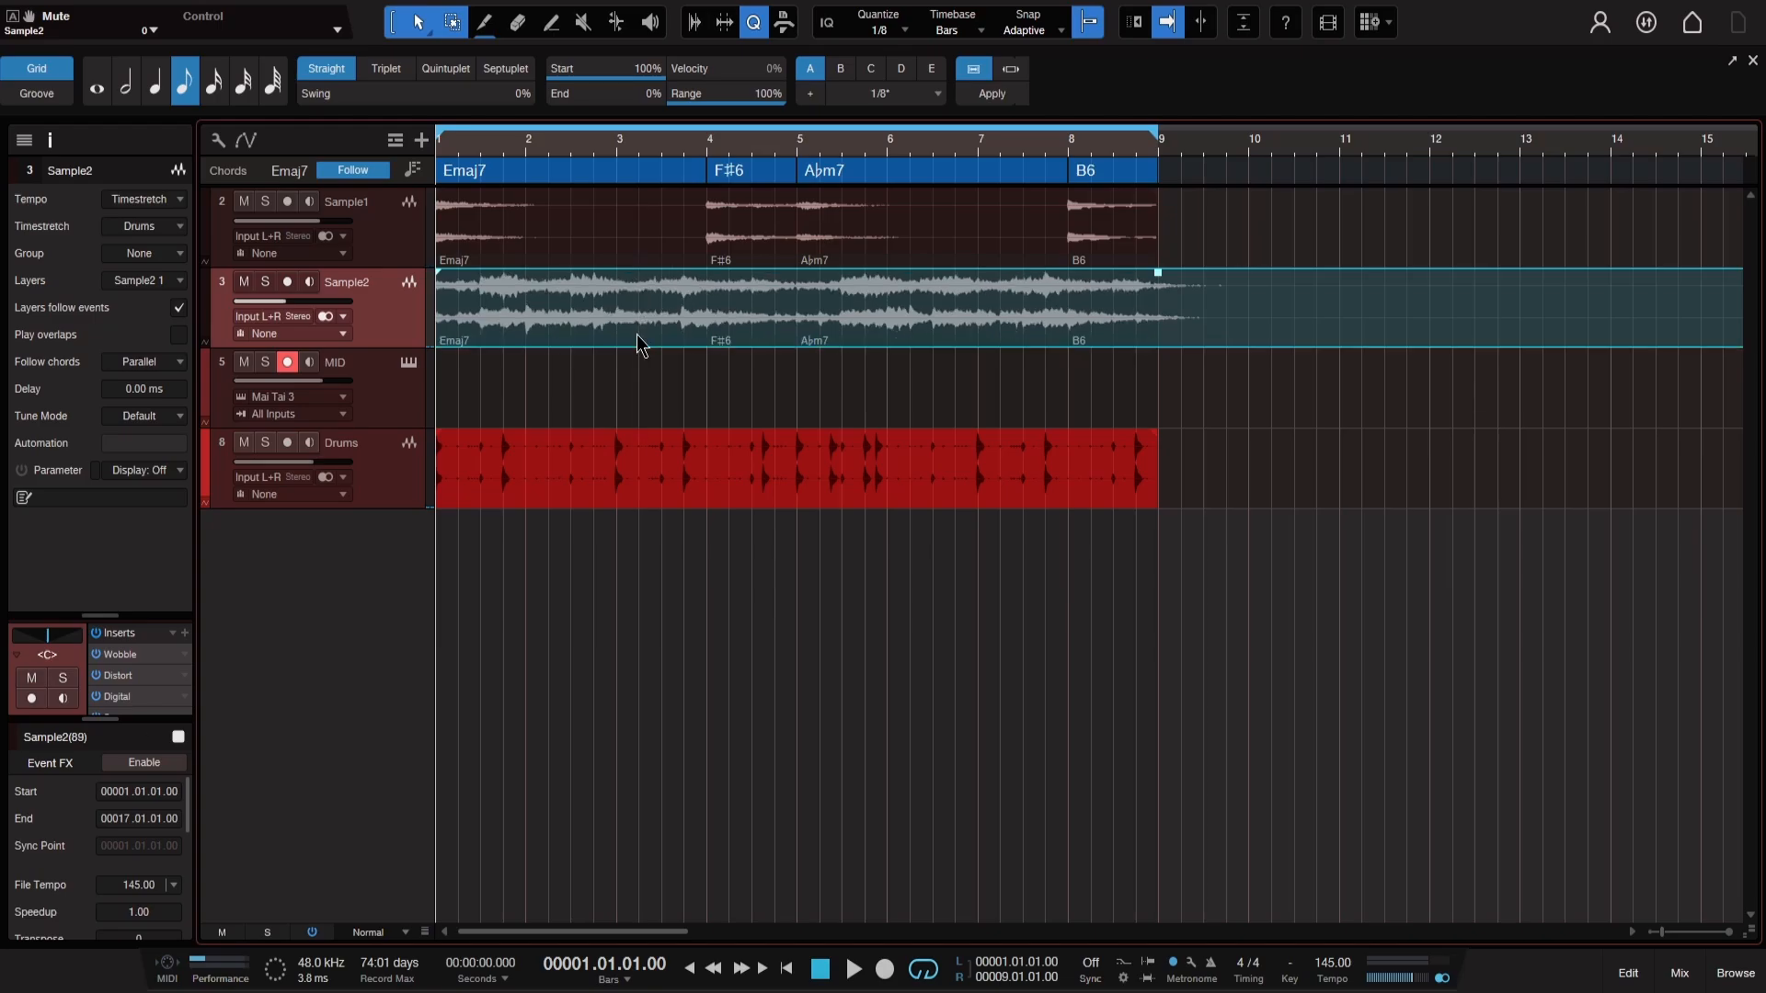
- Set the Sample2 track's Follow chords mode to Universal and play back the loop
click(140, 366)
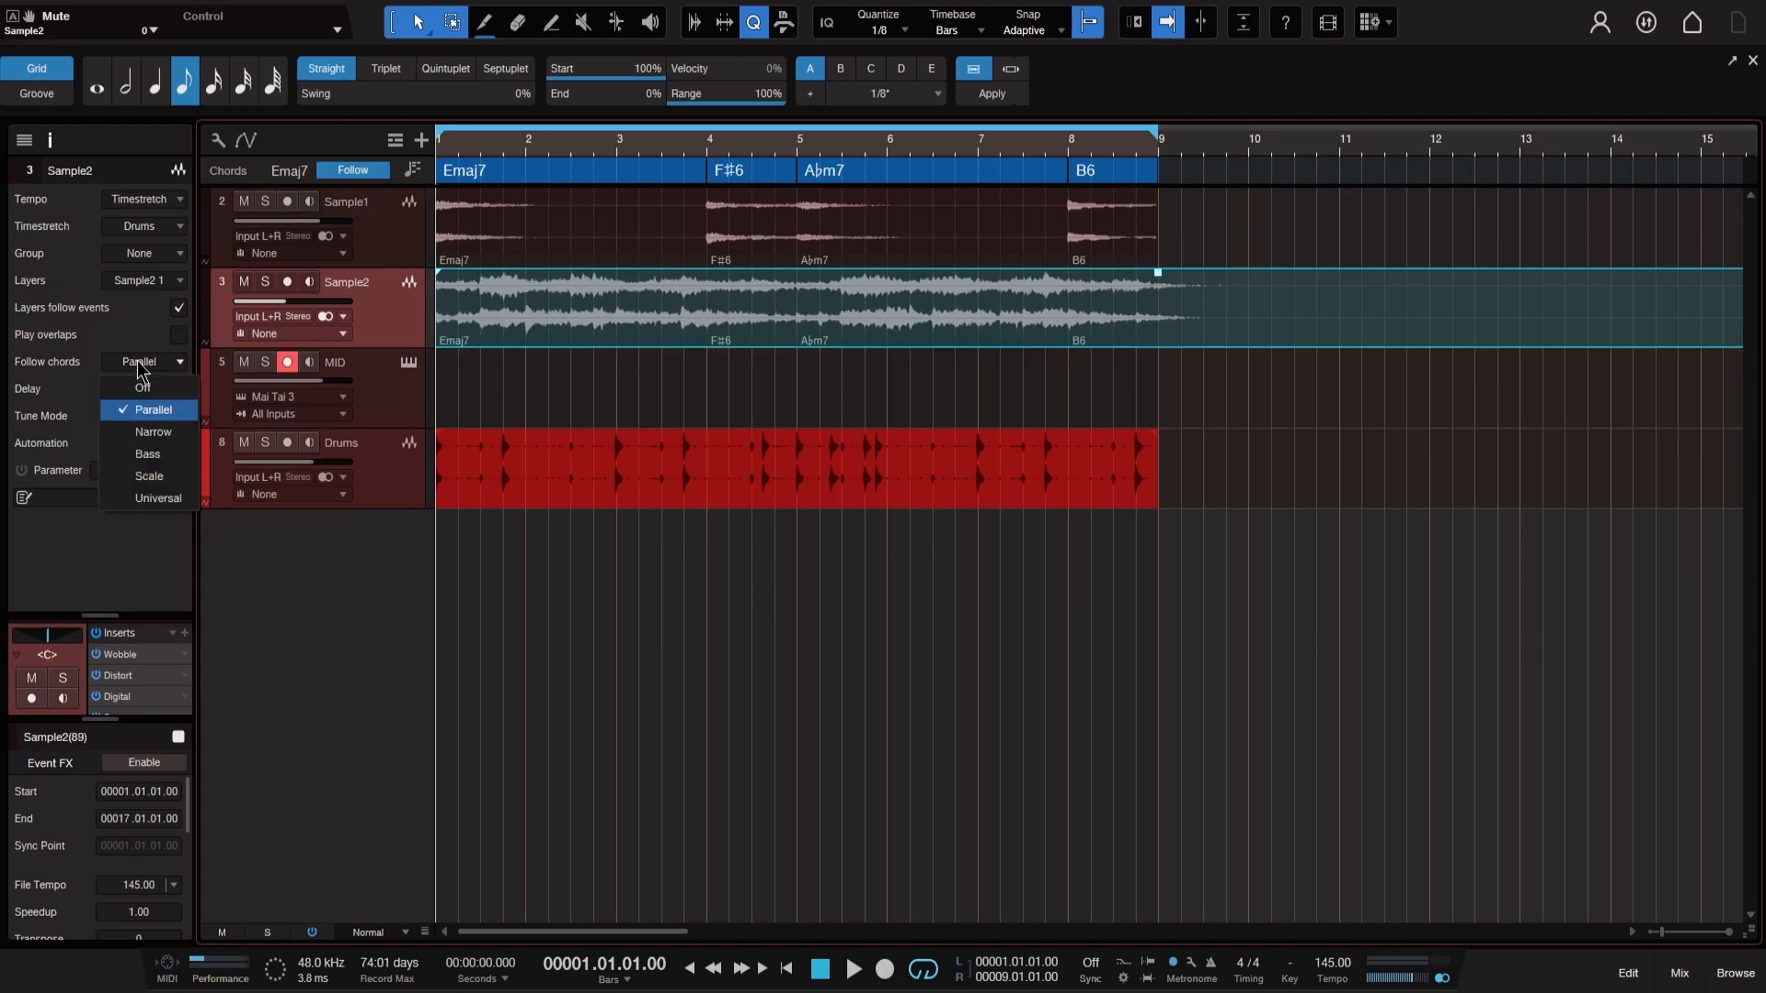
click(154, 499)
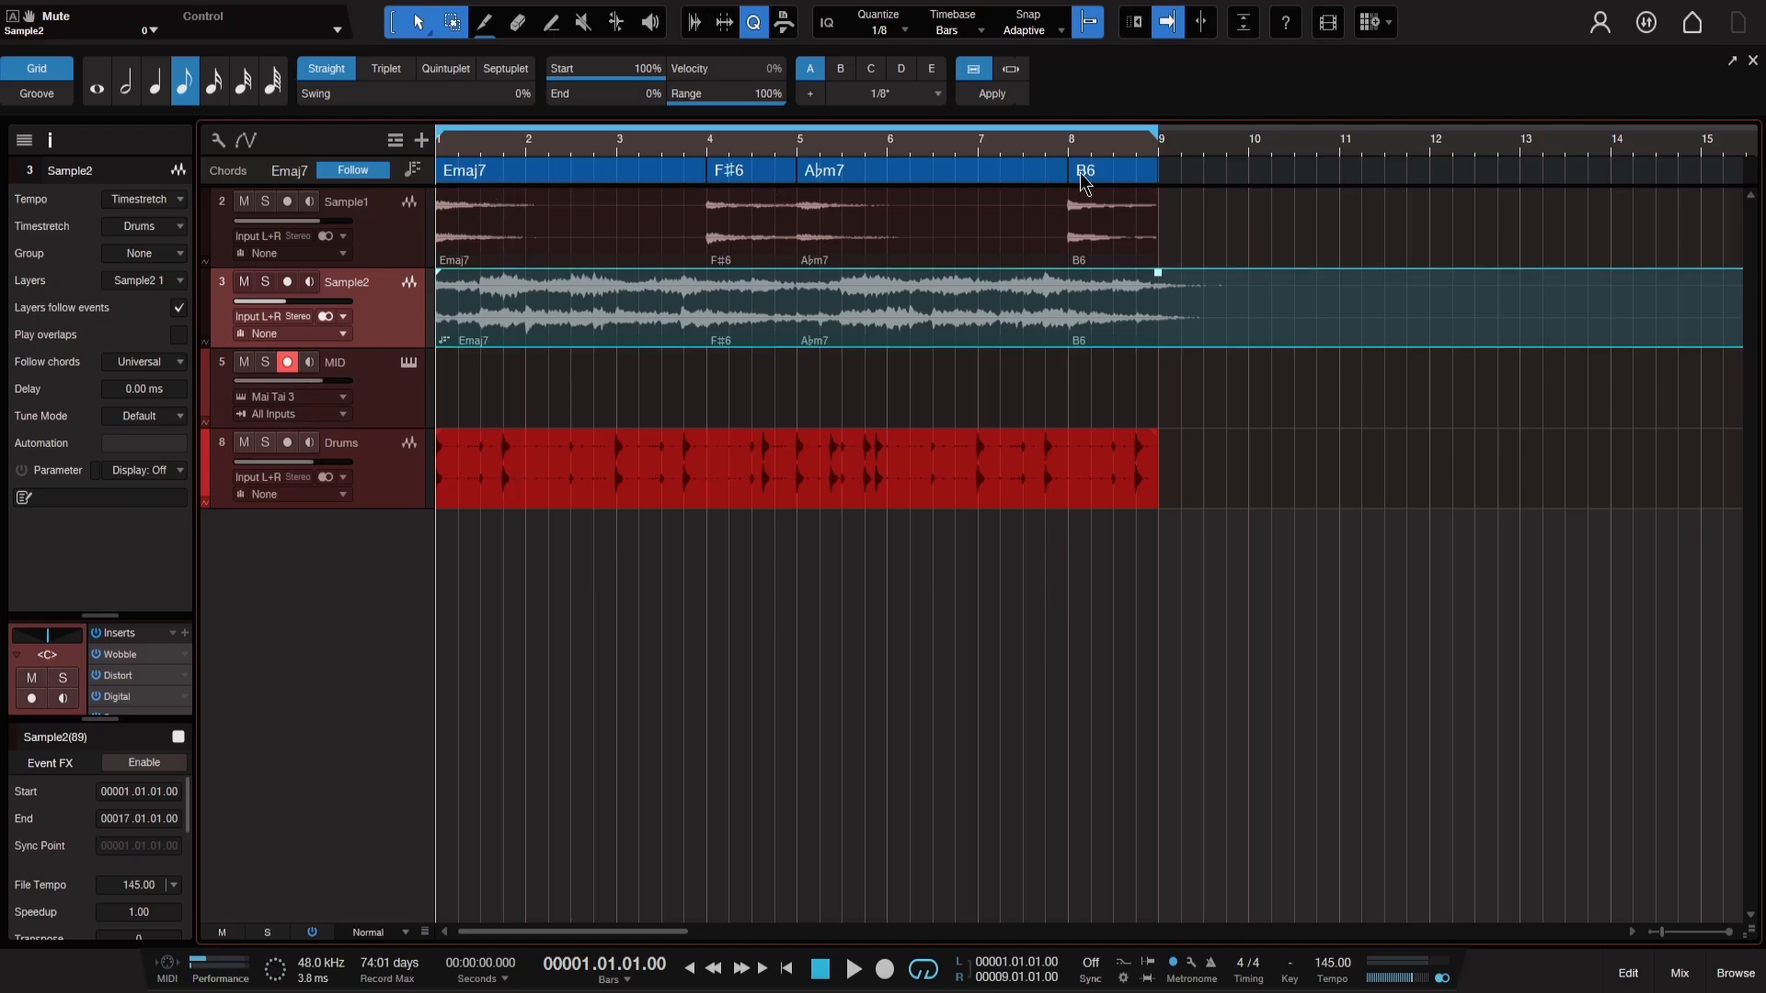
key(space)
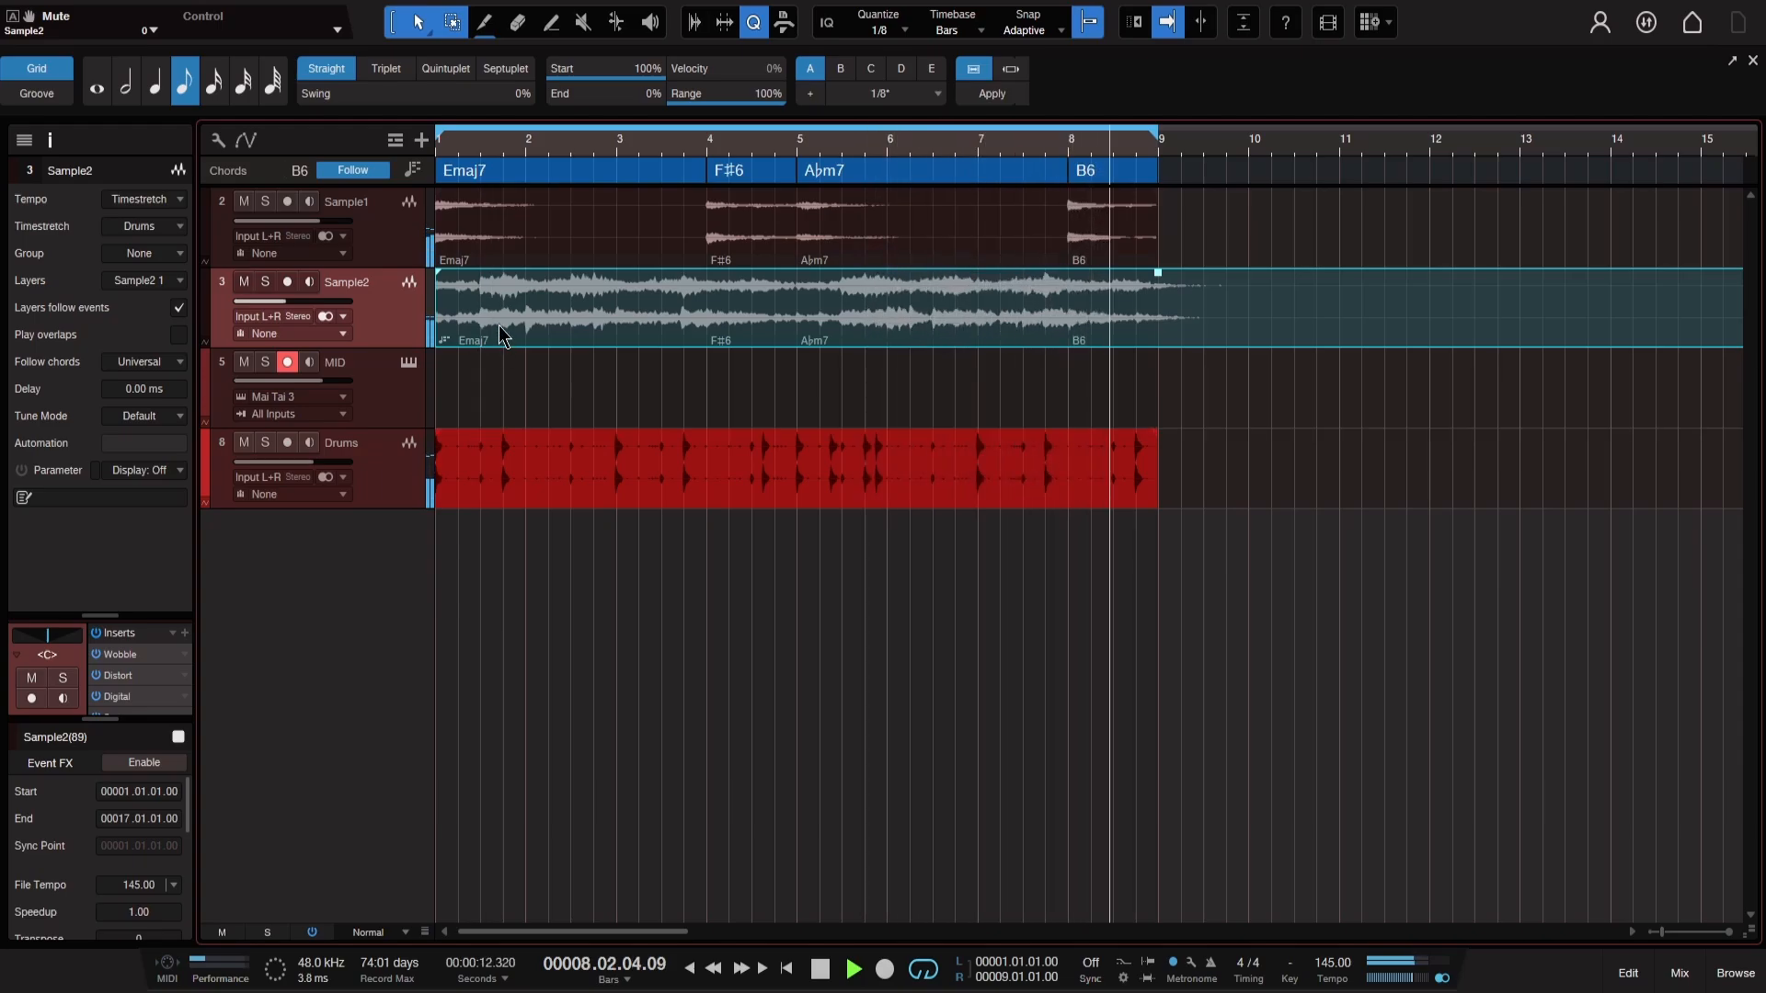
key(space)
- Set the Sample2 track's Follow chords mode to Off and open its event for editing with Melodyne
click(140, 367)
click(142, 388)
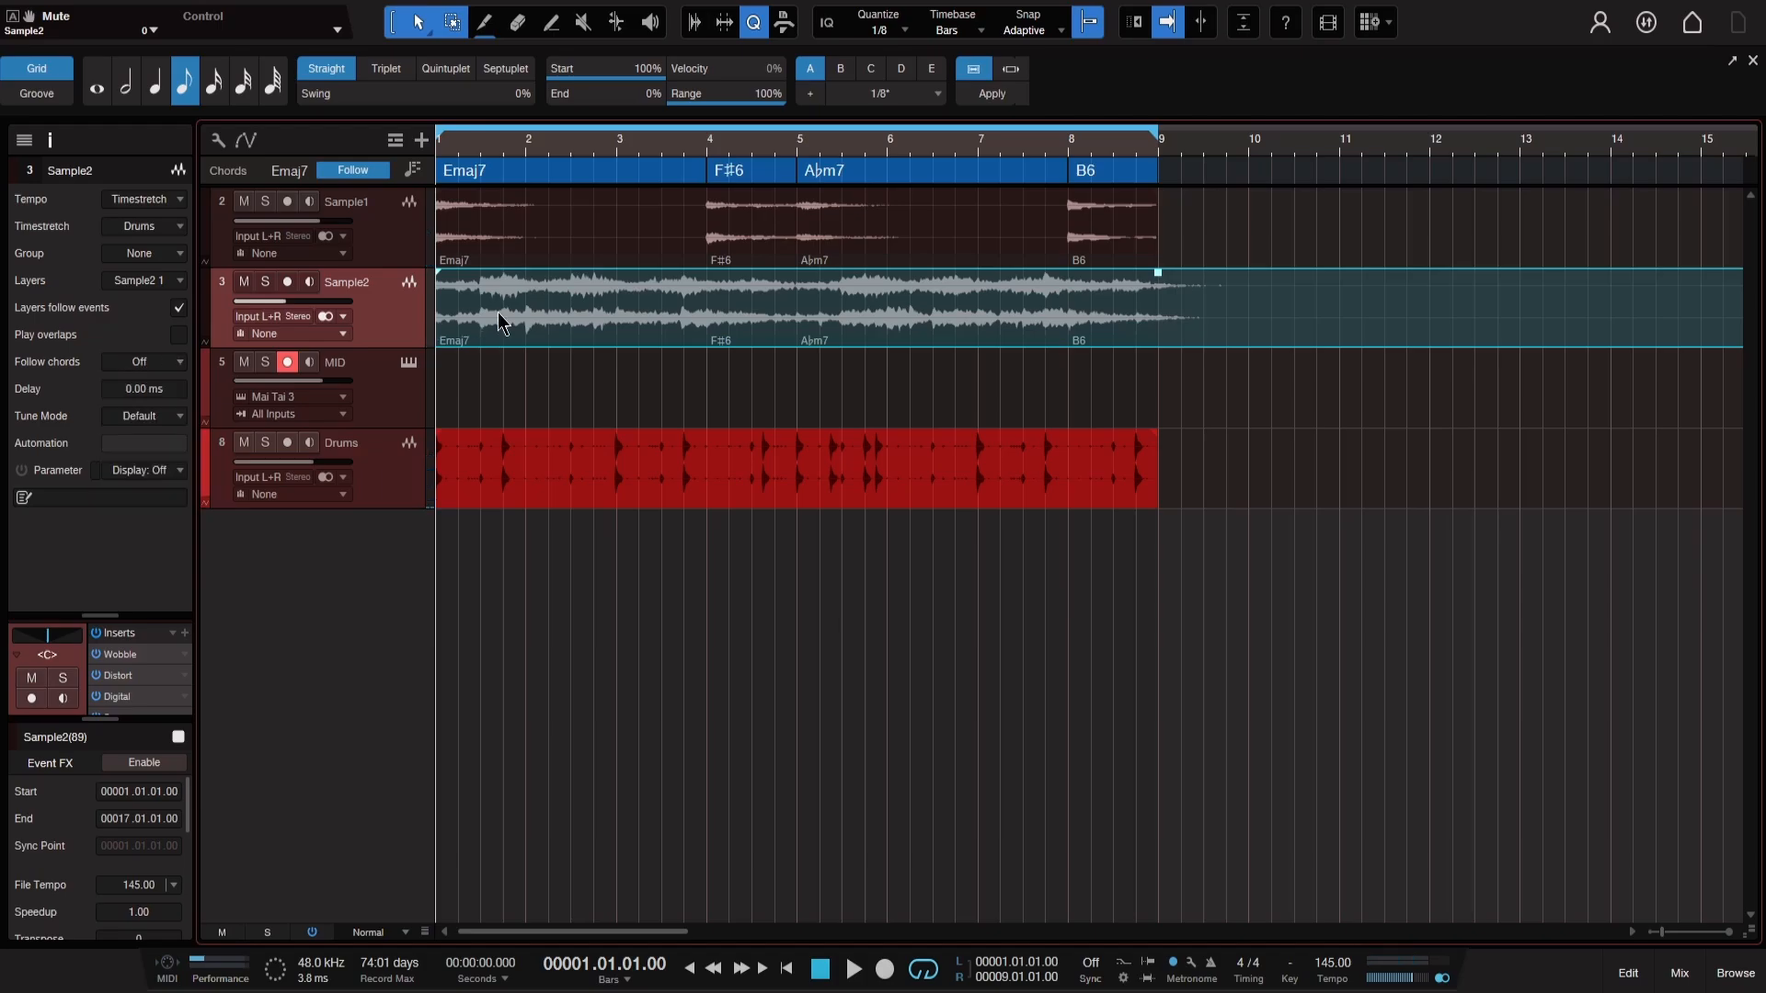
right_click(665, 333)
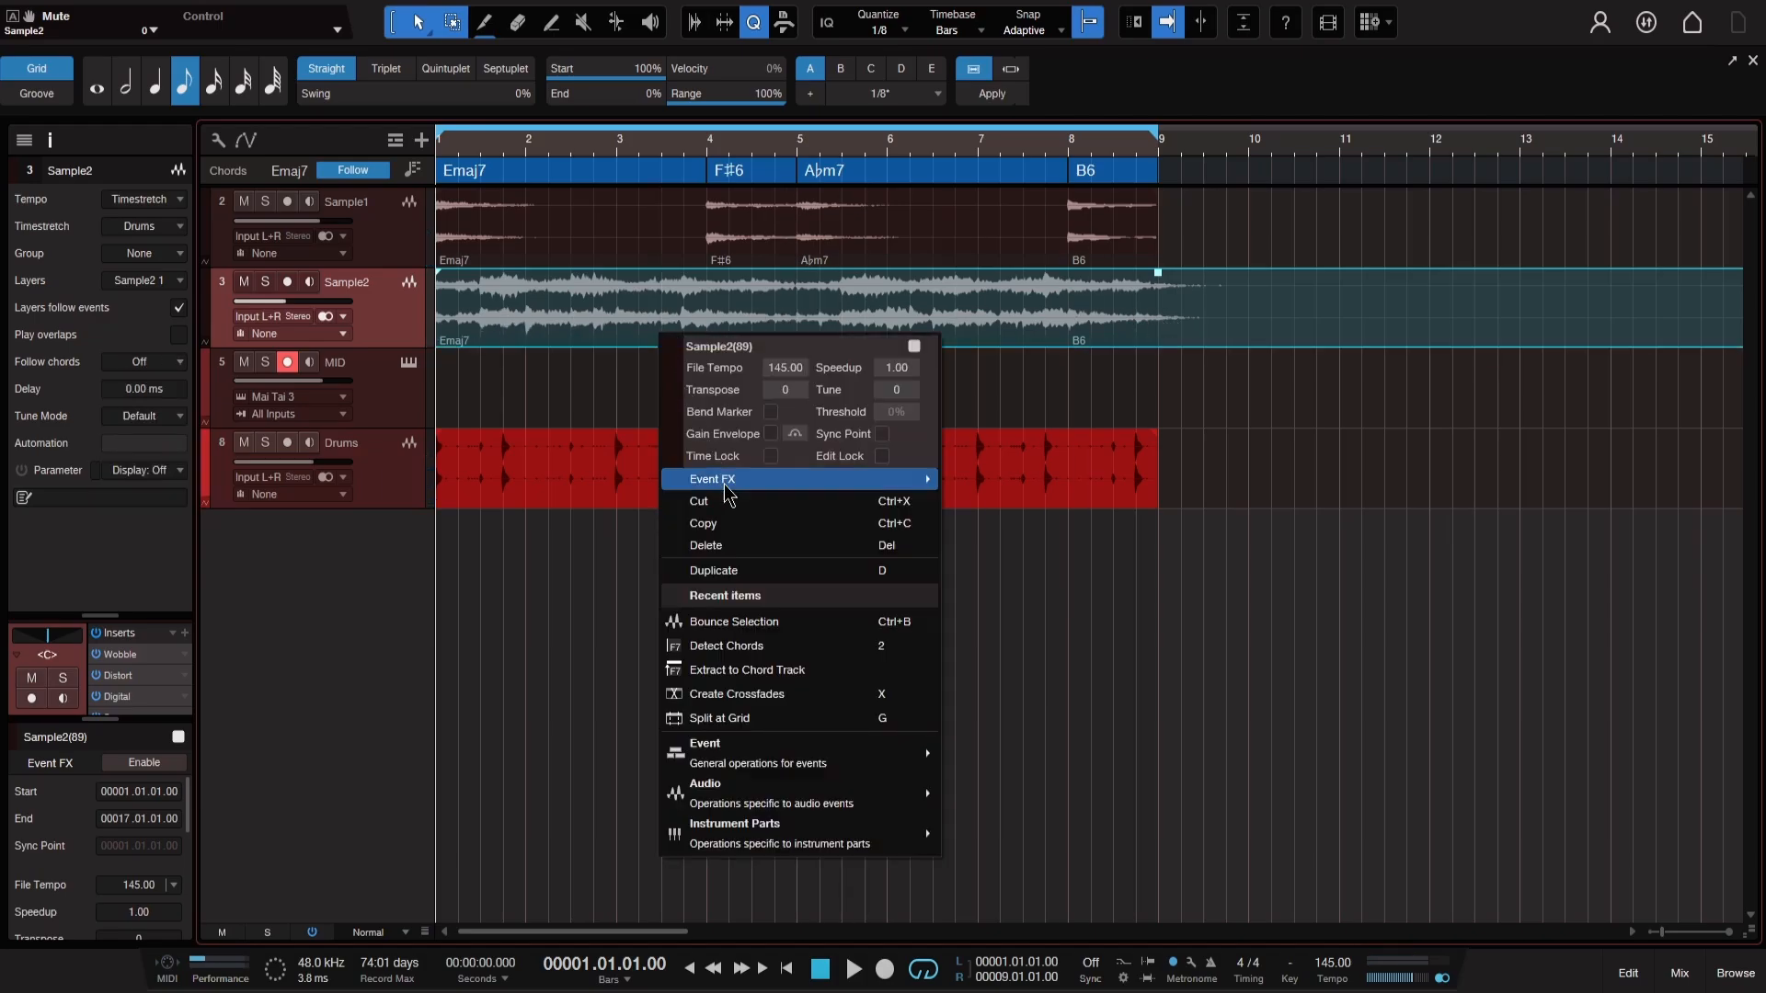
mouse_move(733, 797)
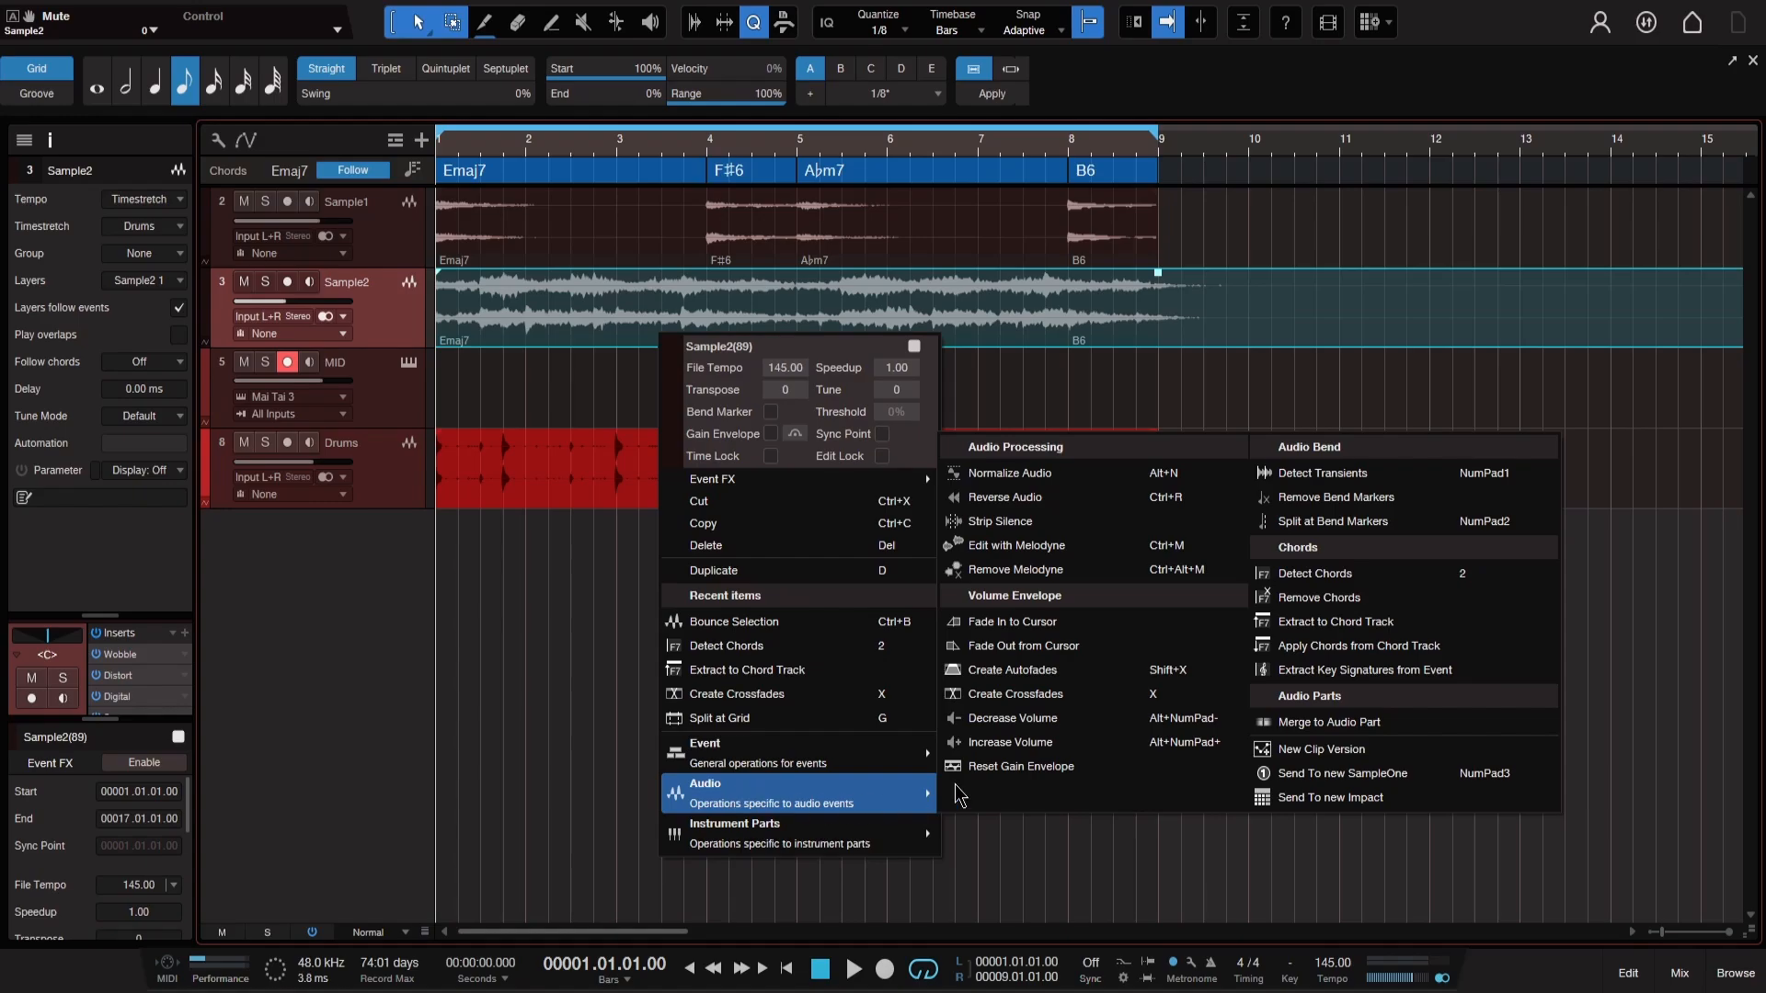
click(1035, 550)
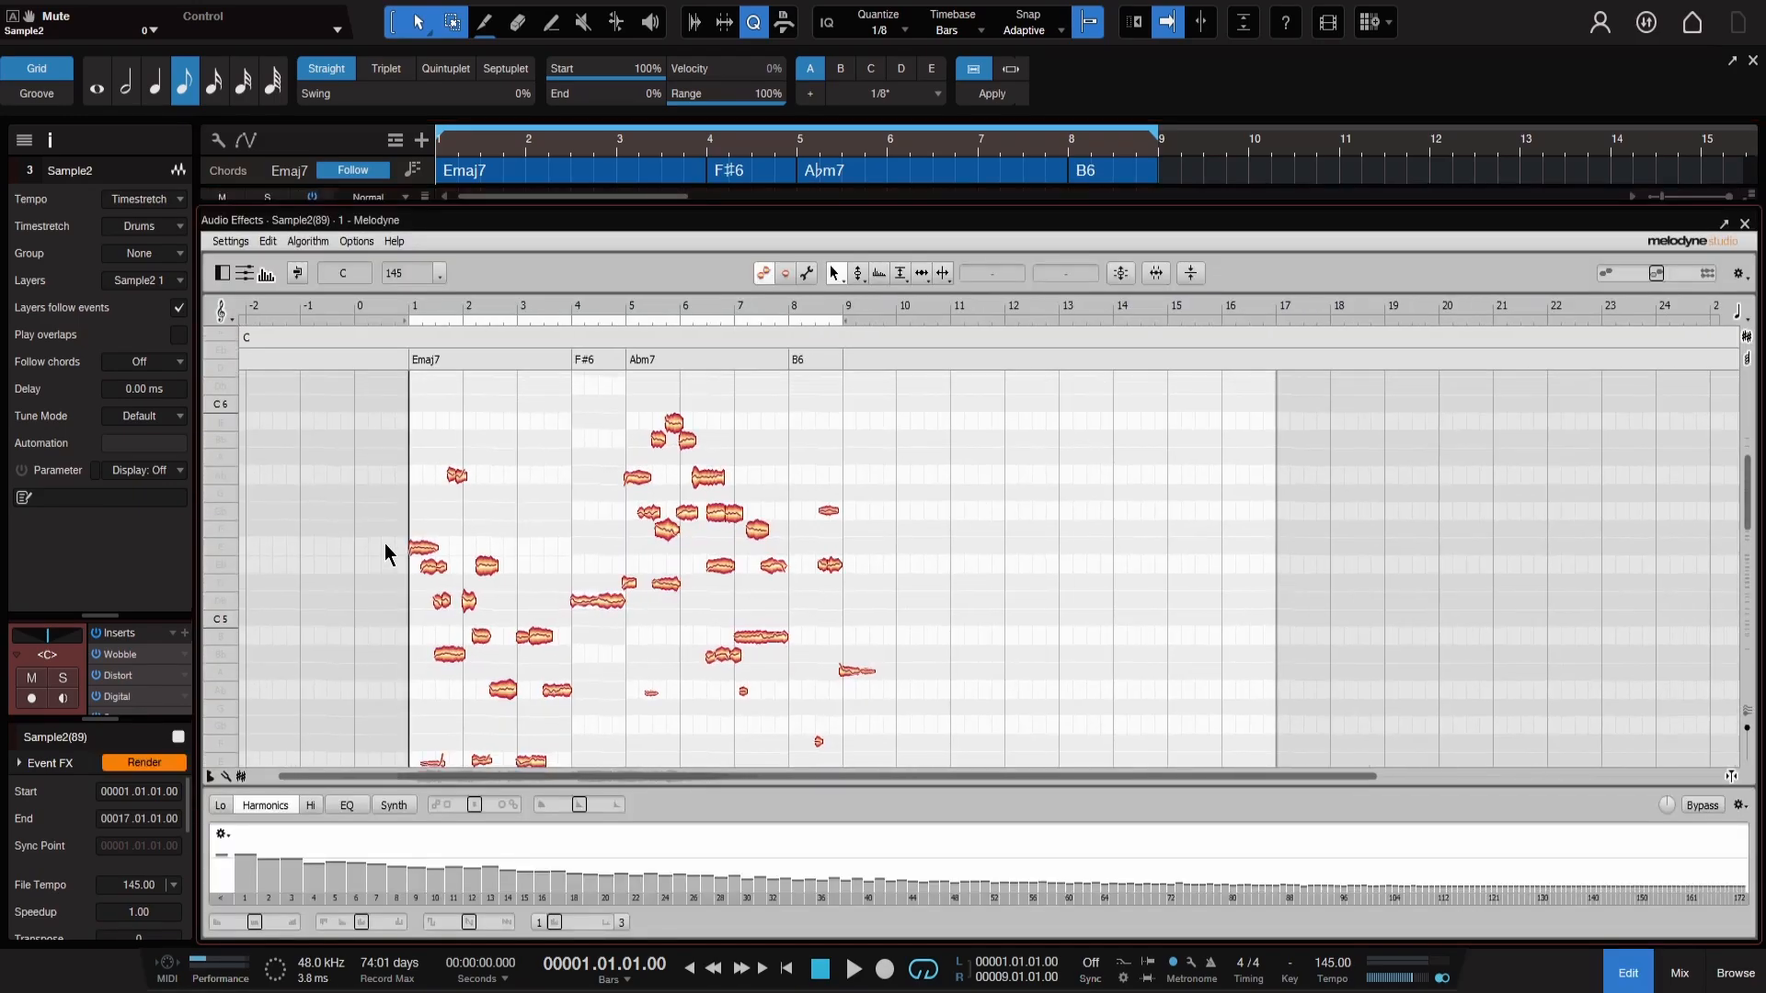
- Check the pitch grid's Chord Snap option in Melodyne and snap all notes to the chord pitches with the Pitch tool
click(356, 243)
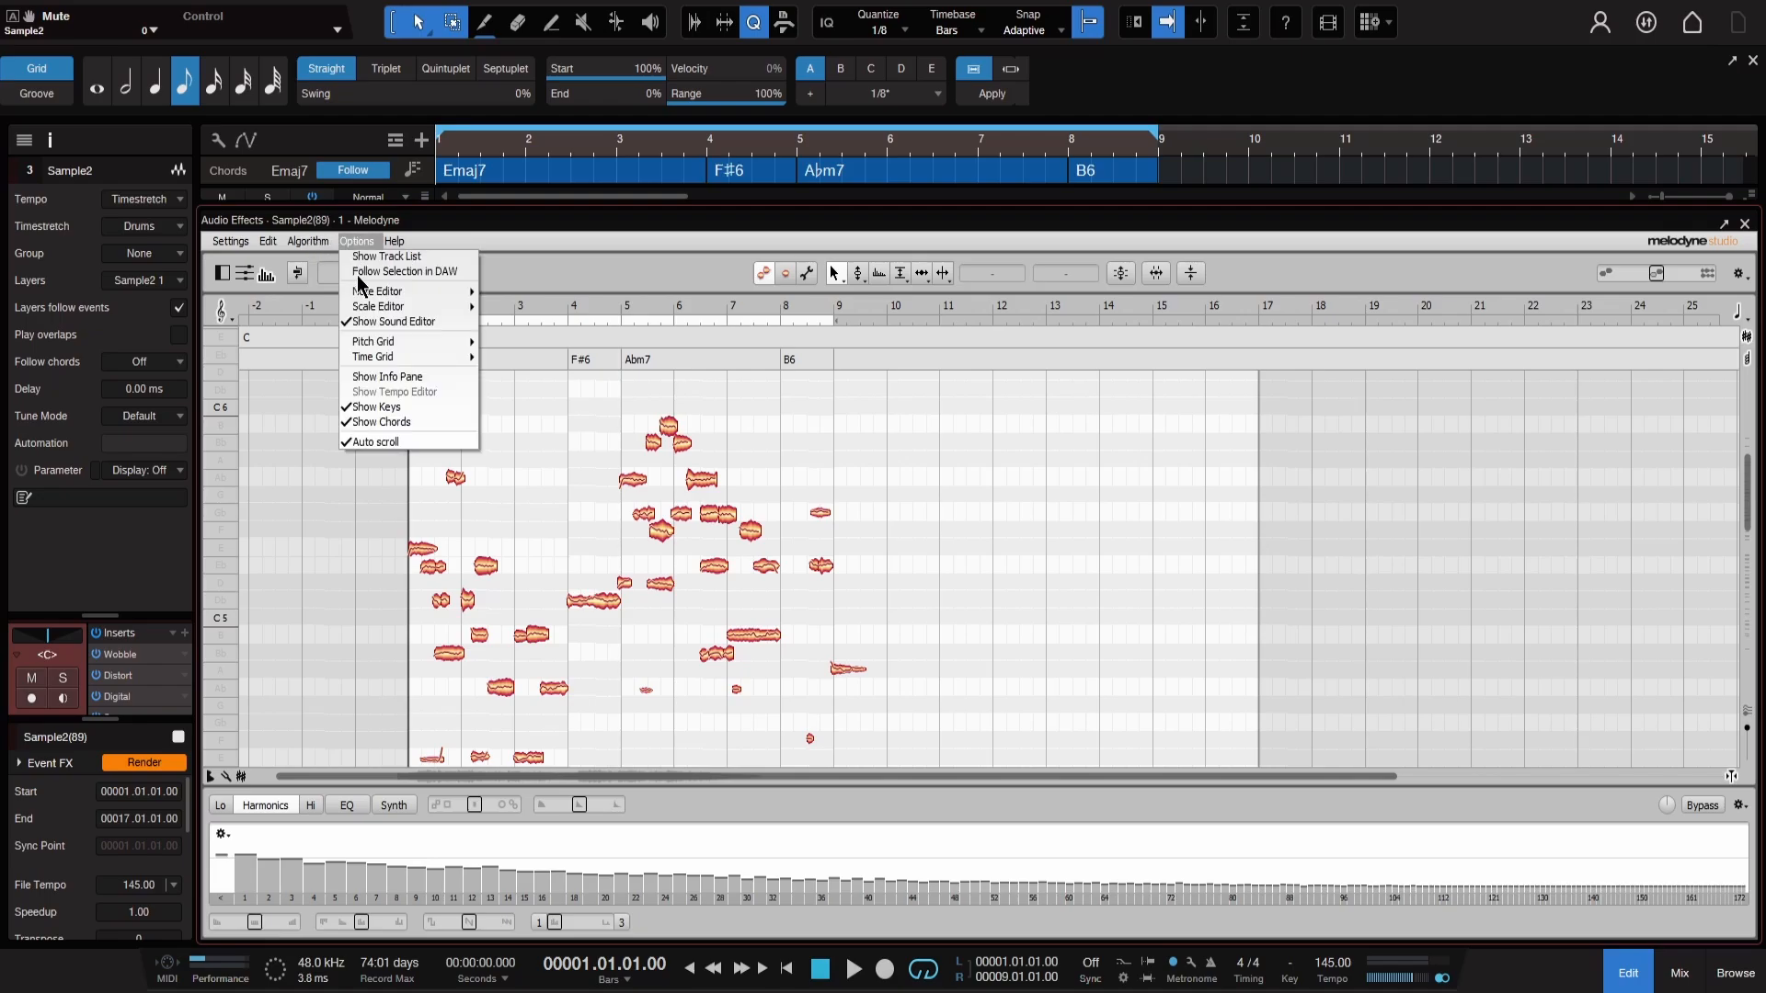
mouse_move(366, 348)
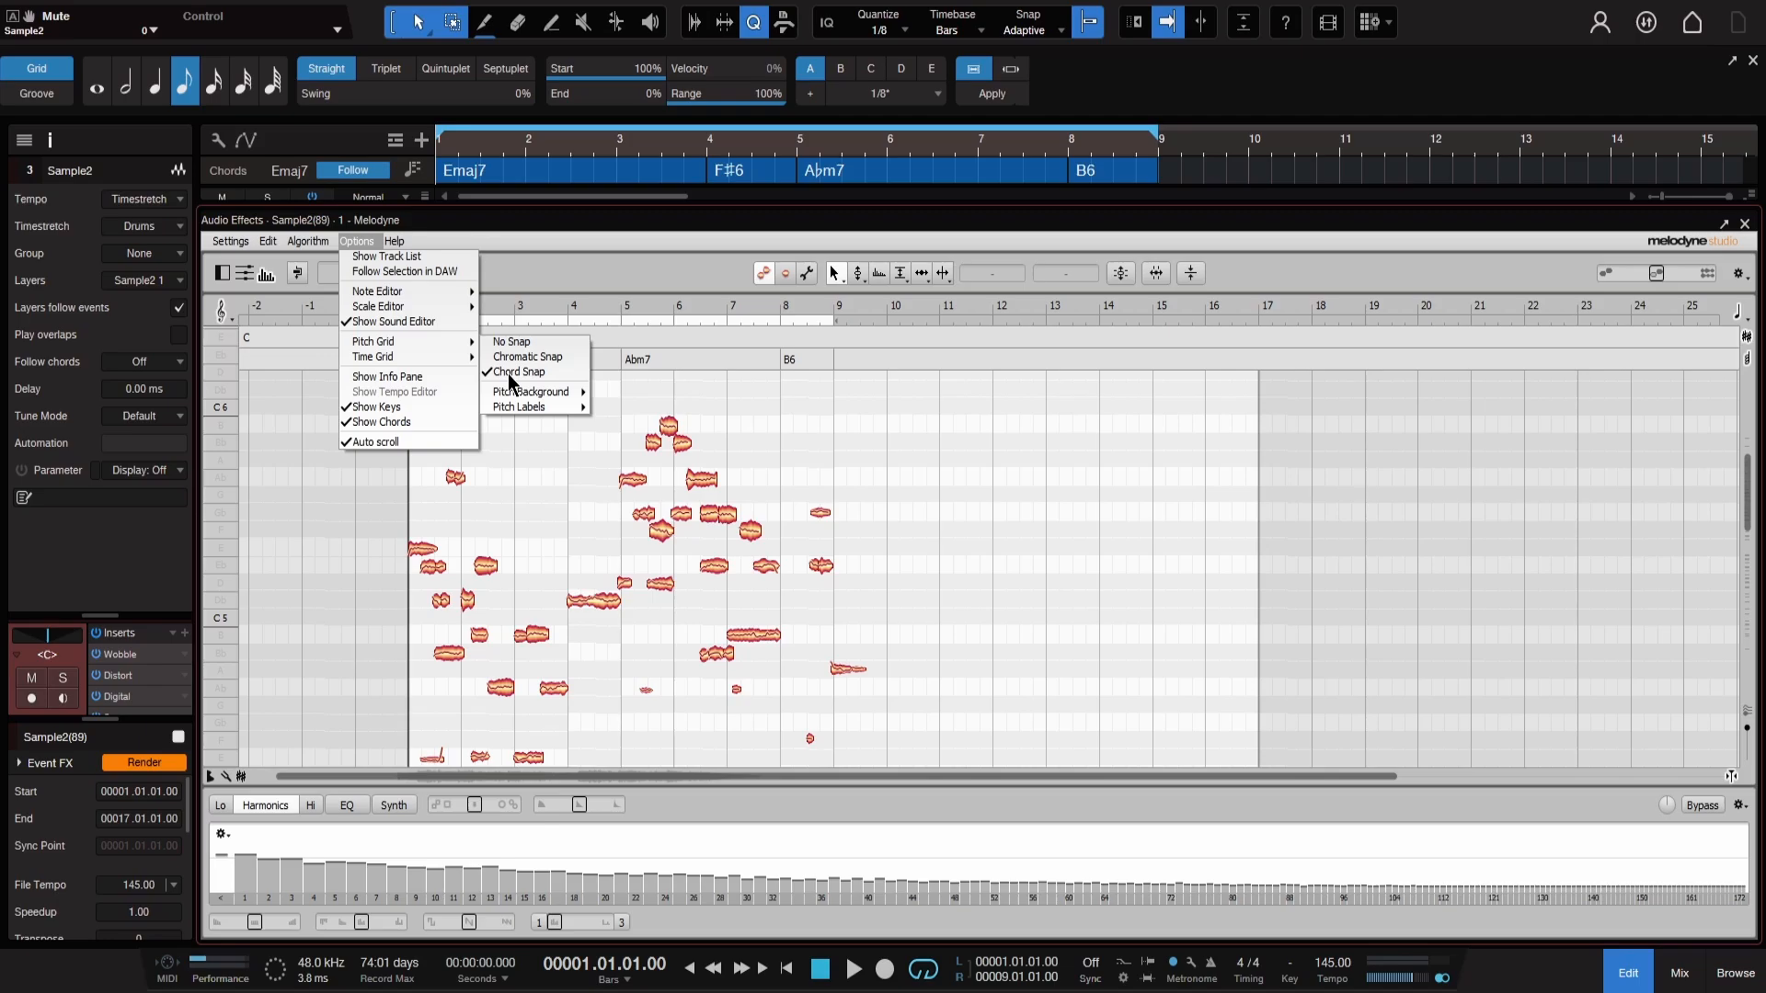
click(644, 282)
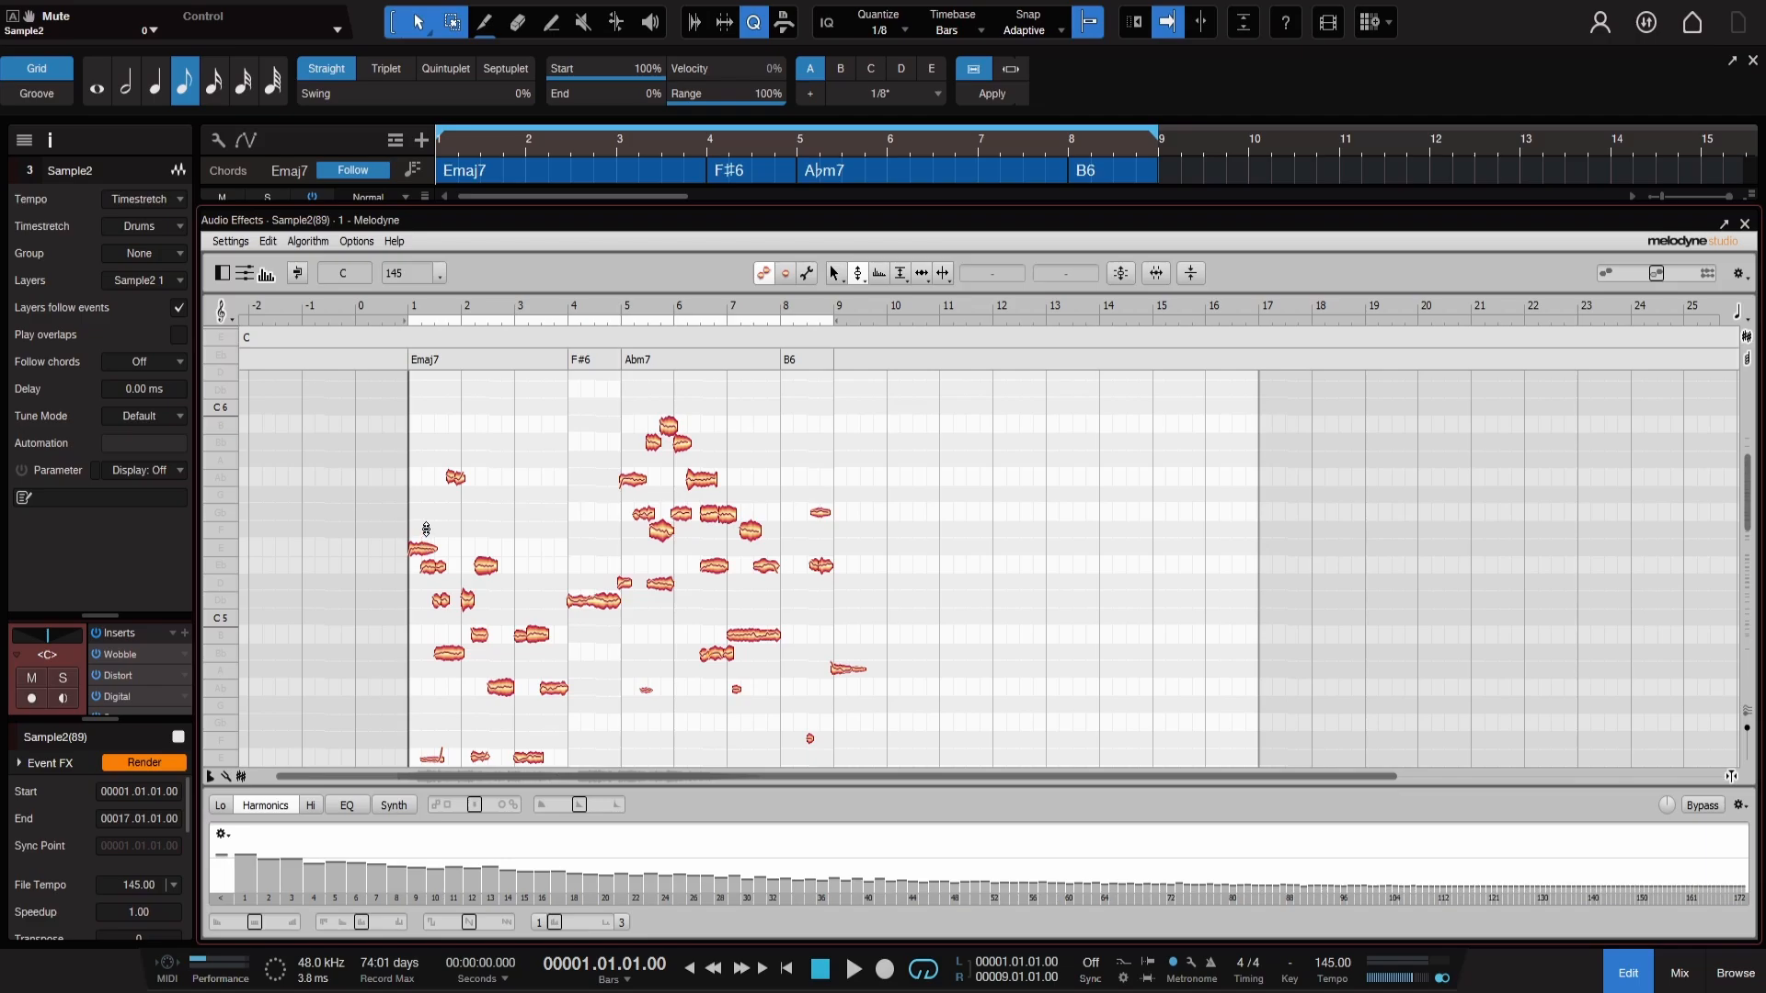
key(ctrl+a)
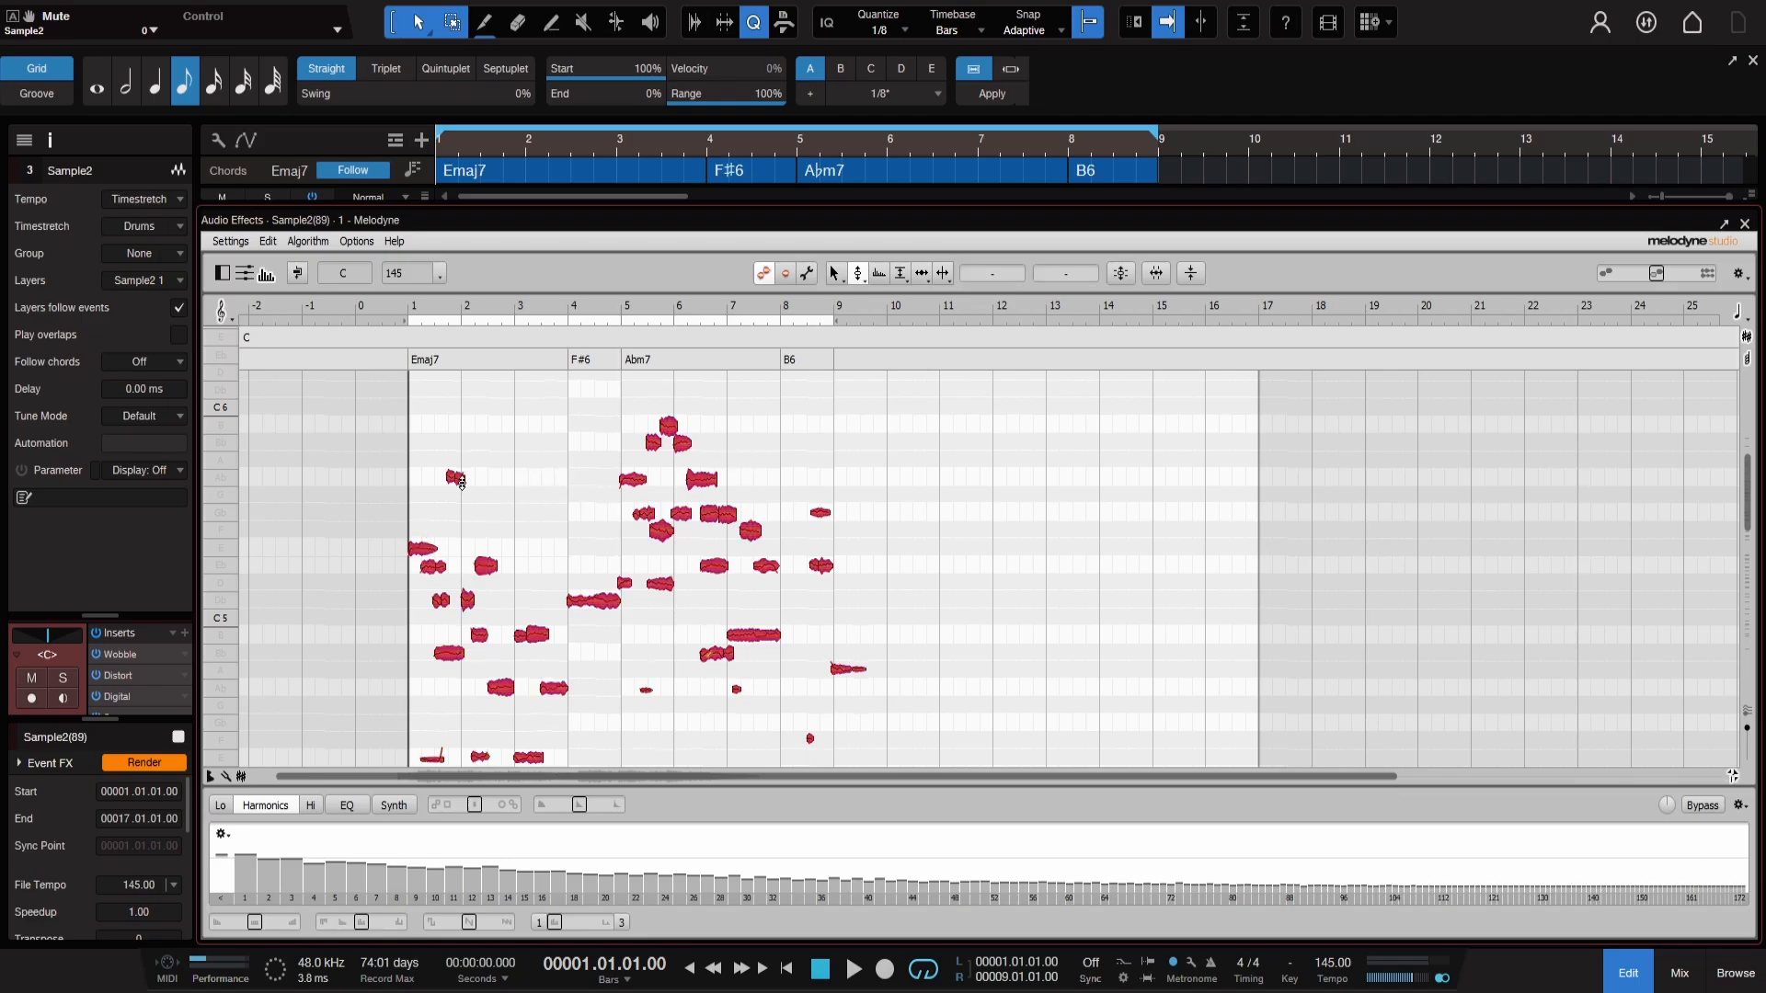
double_click(418, 548)
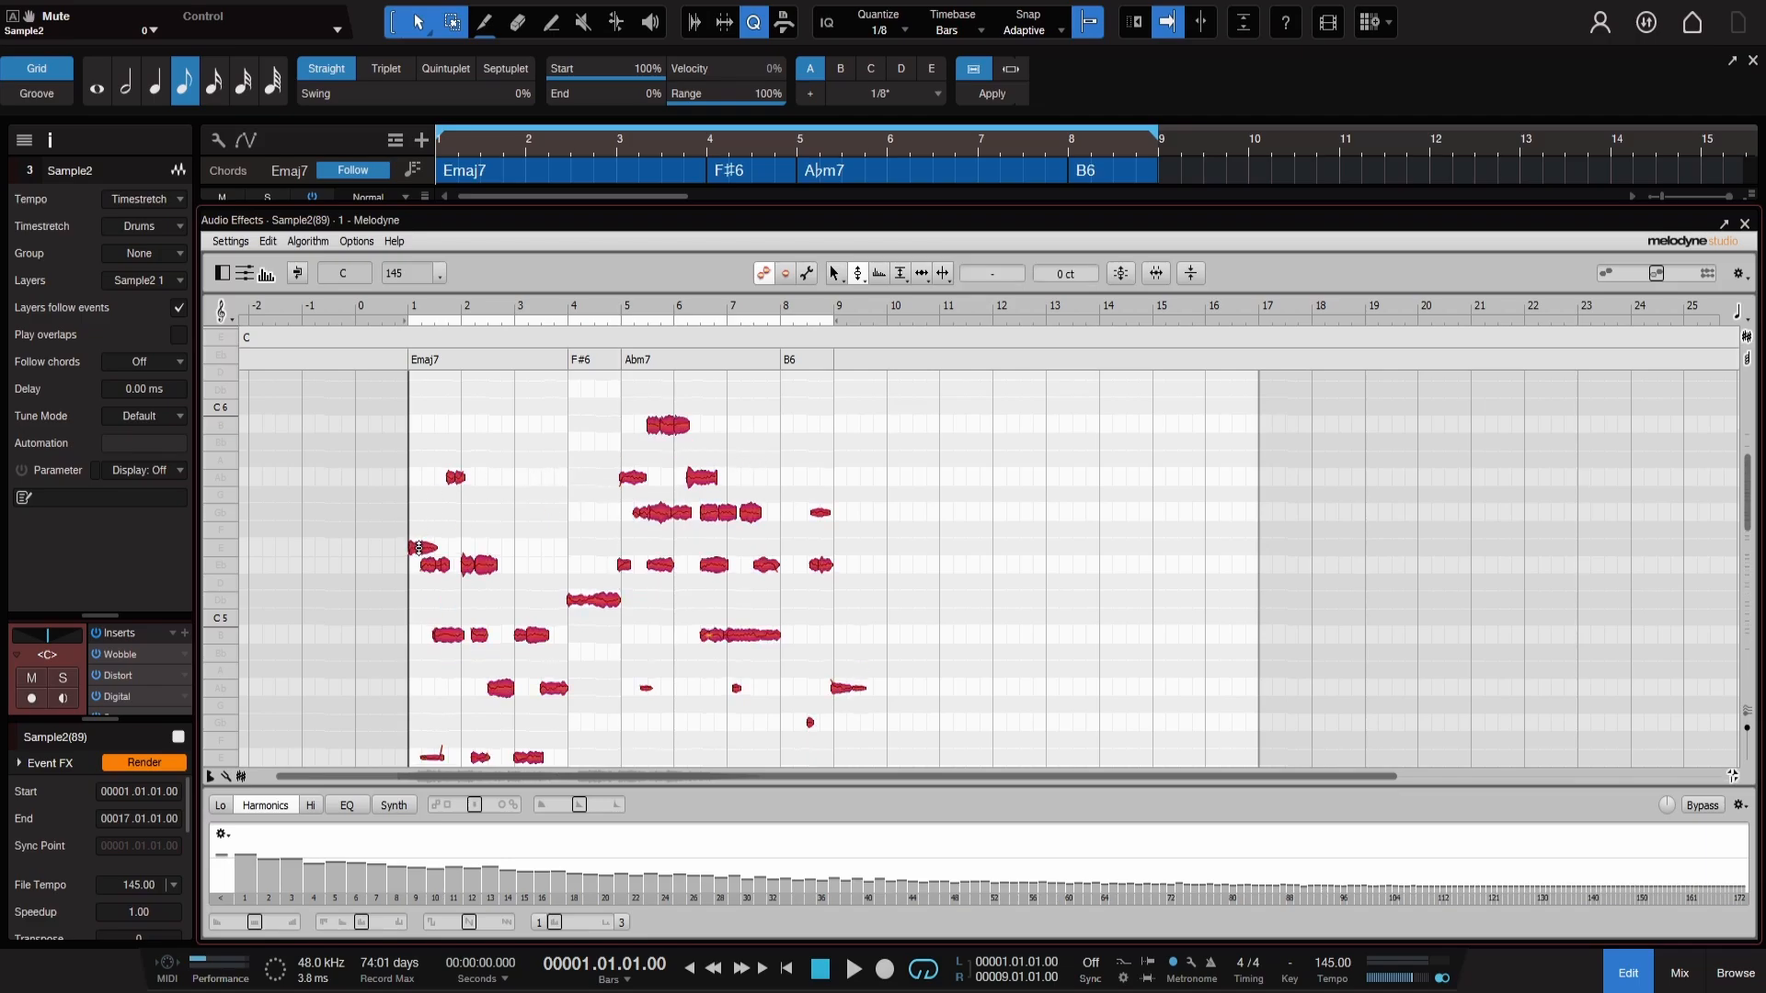
click(457, 529)
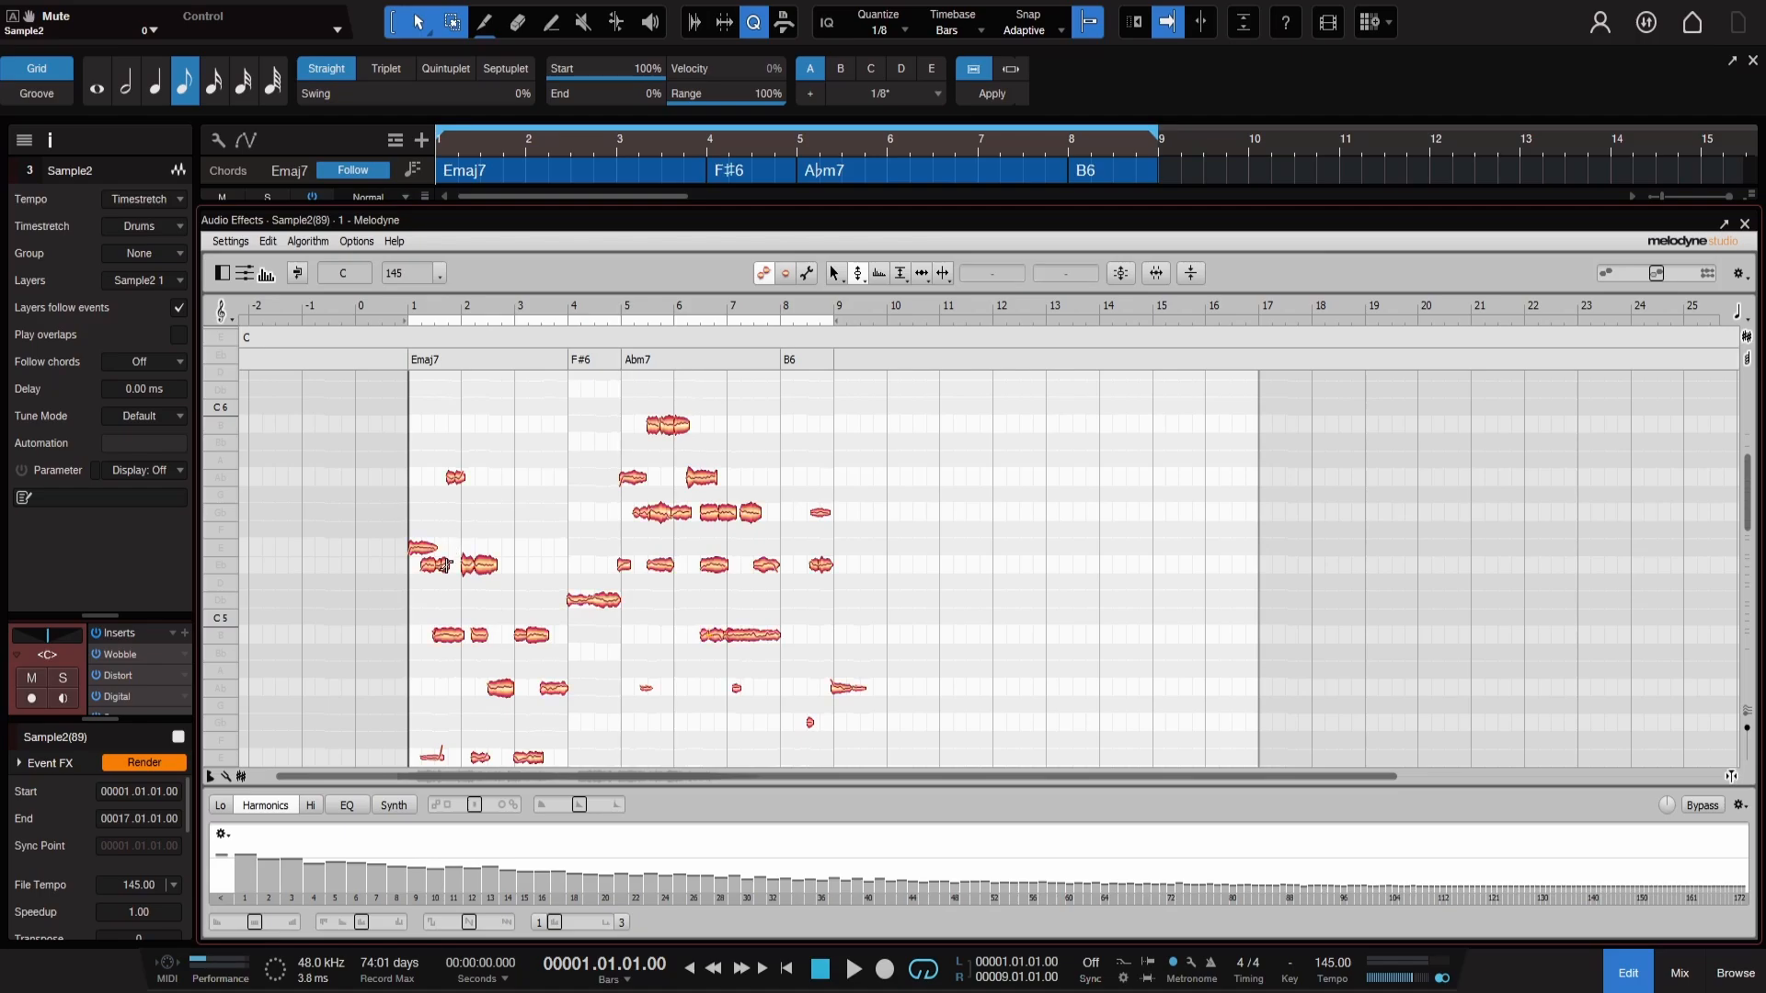
- Move individual notes to Db 5 in bar 1, Bb 4 and Gb 4 in bar 3, and Db 5 in bar 6, and play the result
click(444, 567)
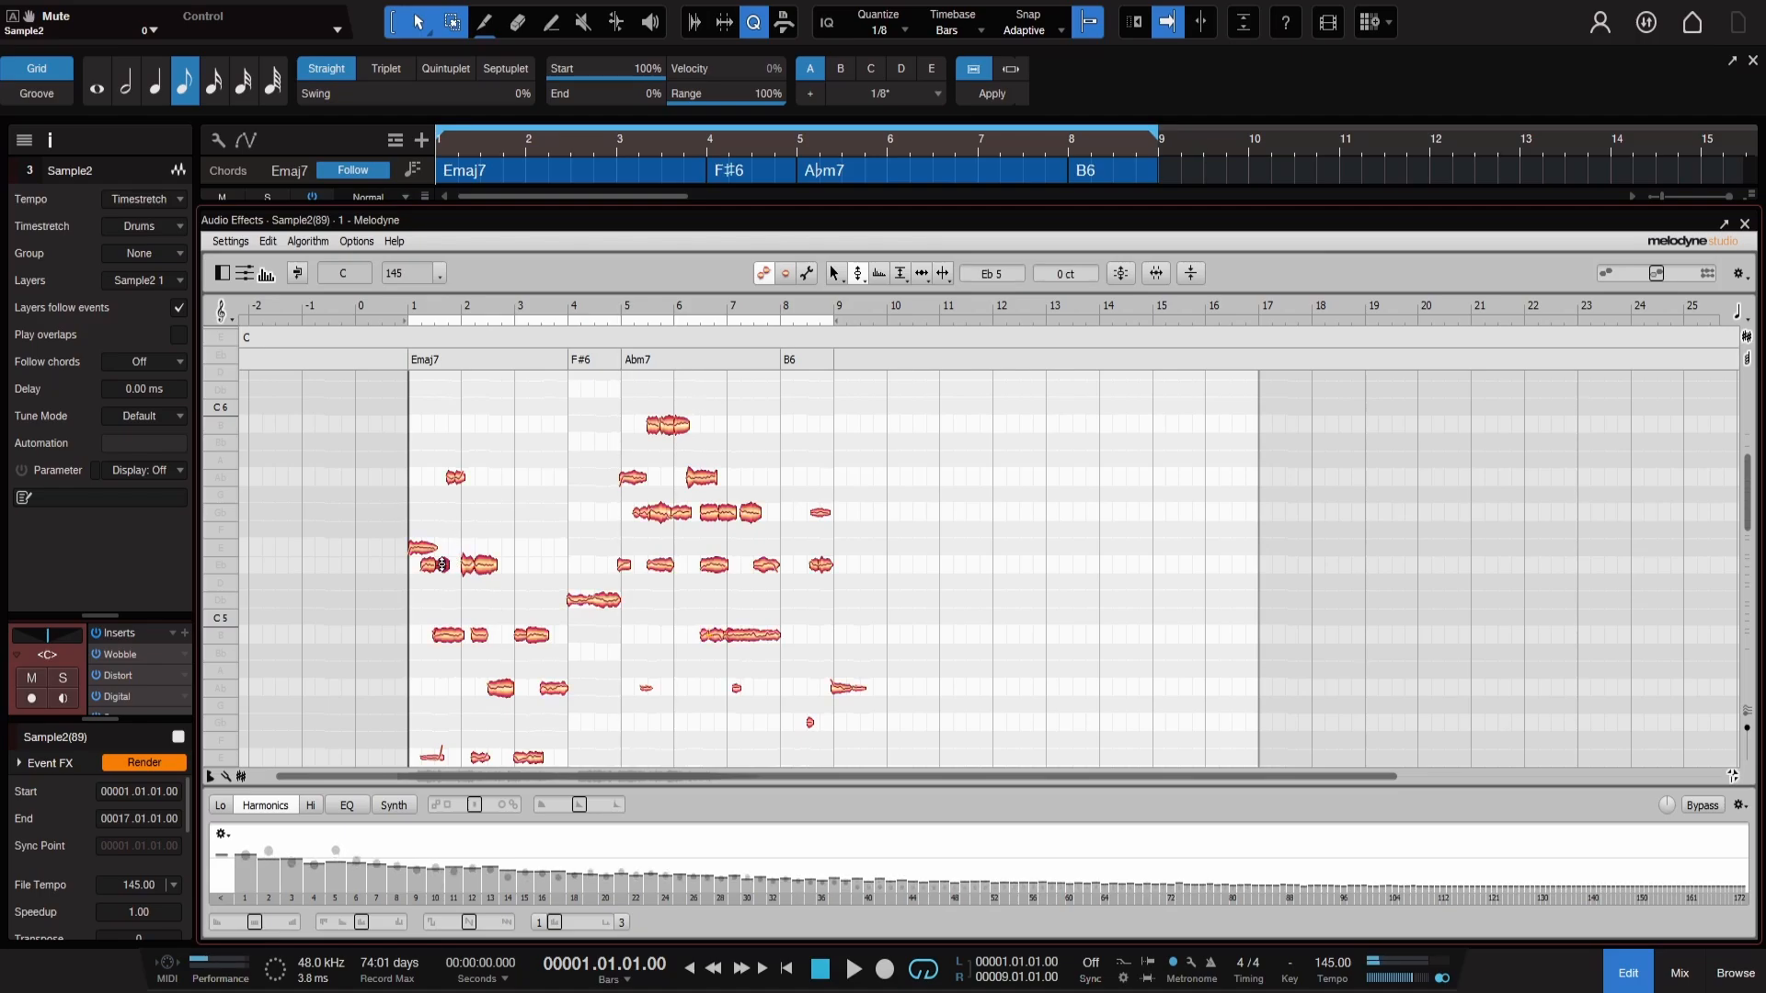
drag(442, 565, 443, 598)
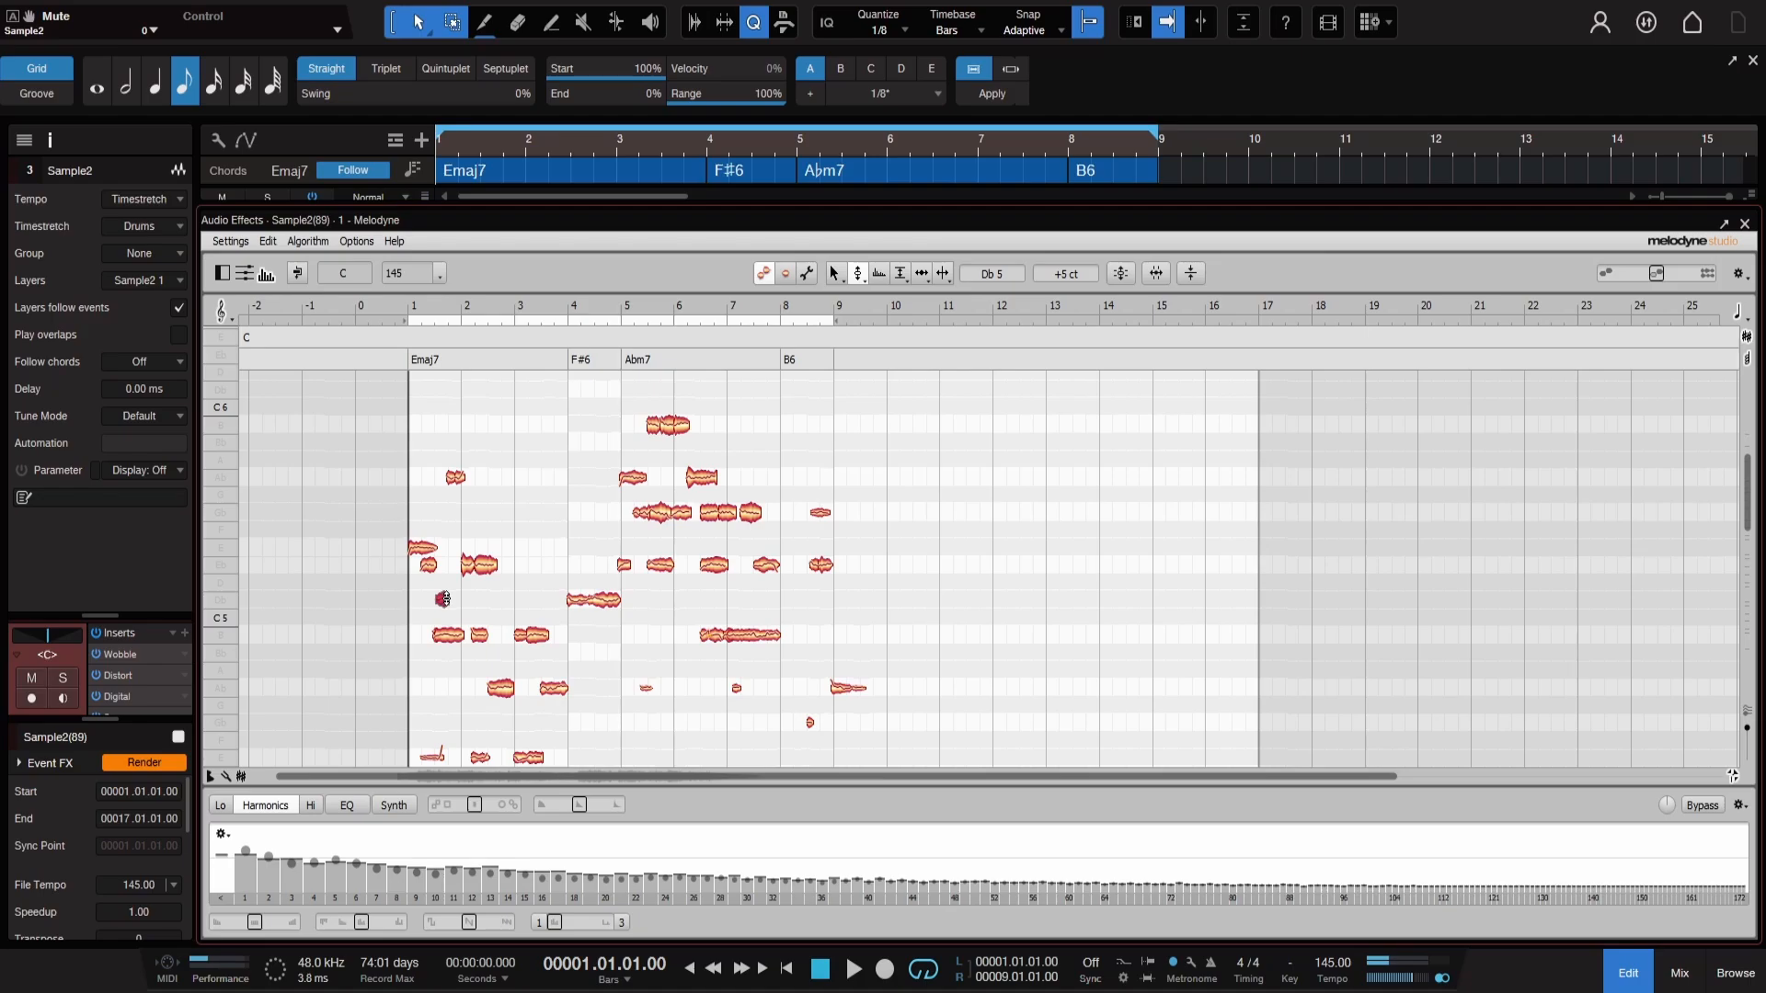
scroll(456, 583, down, 3)
drag(451, 532, 534, 549)
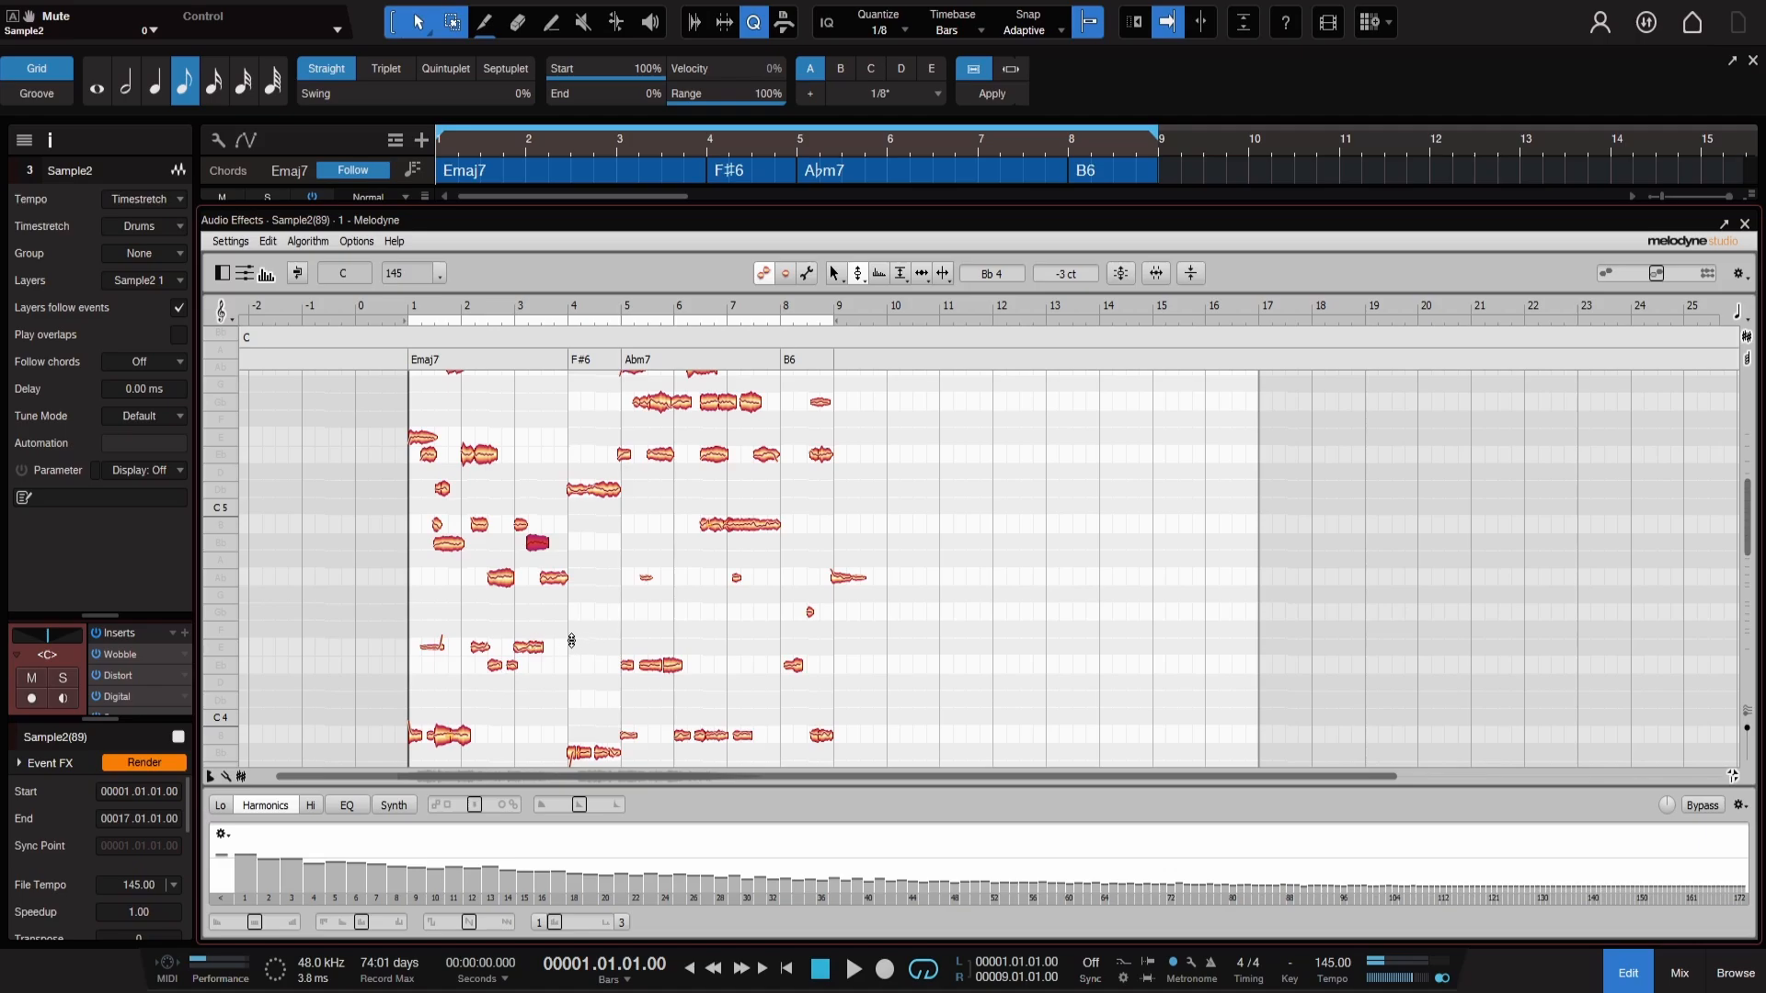
click(515, 641)
drag(554, 571, 552, 610)
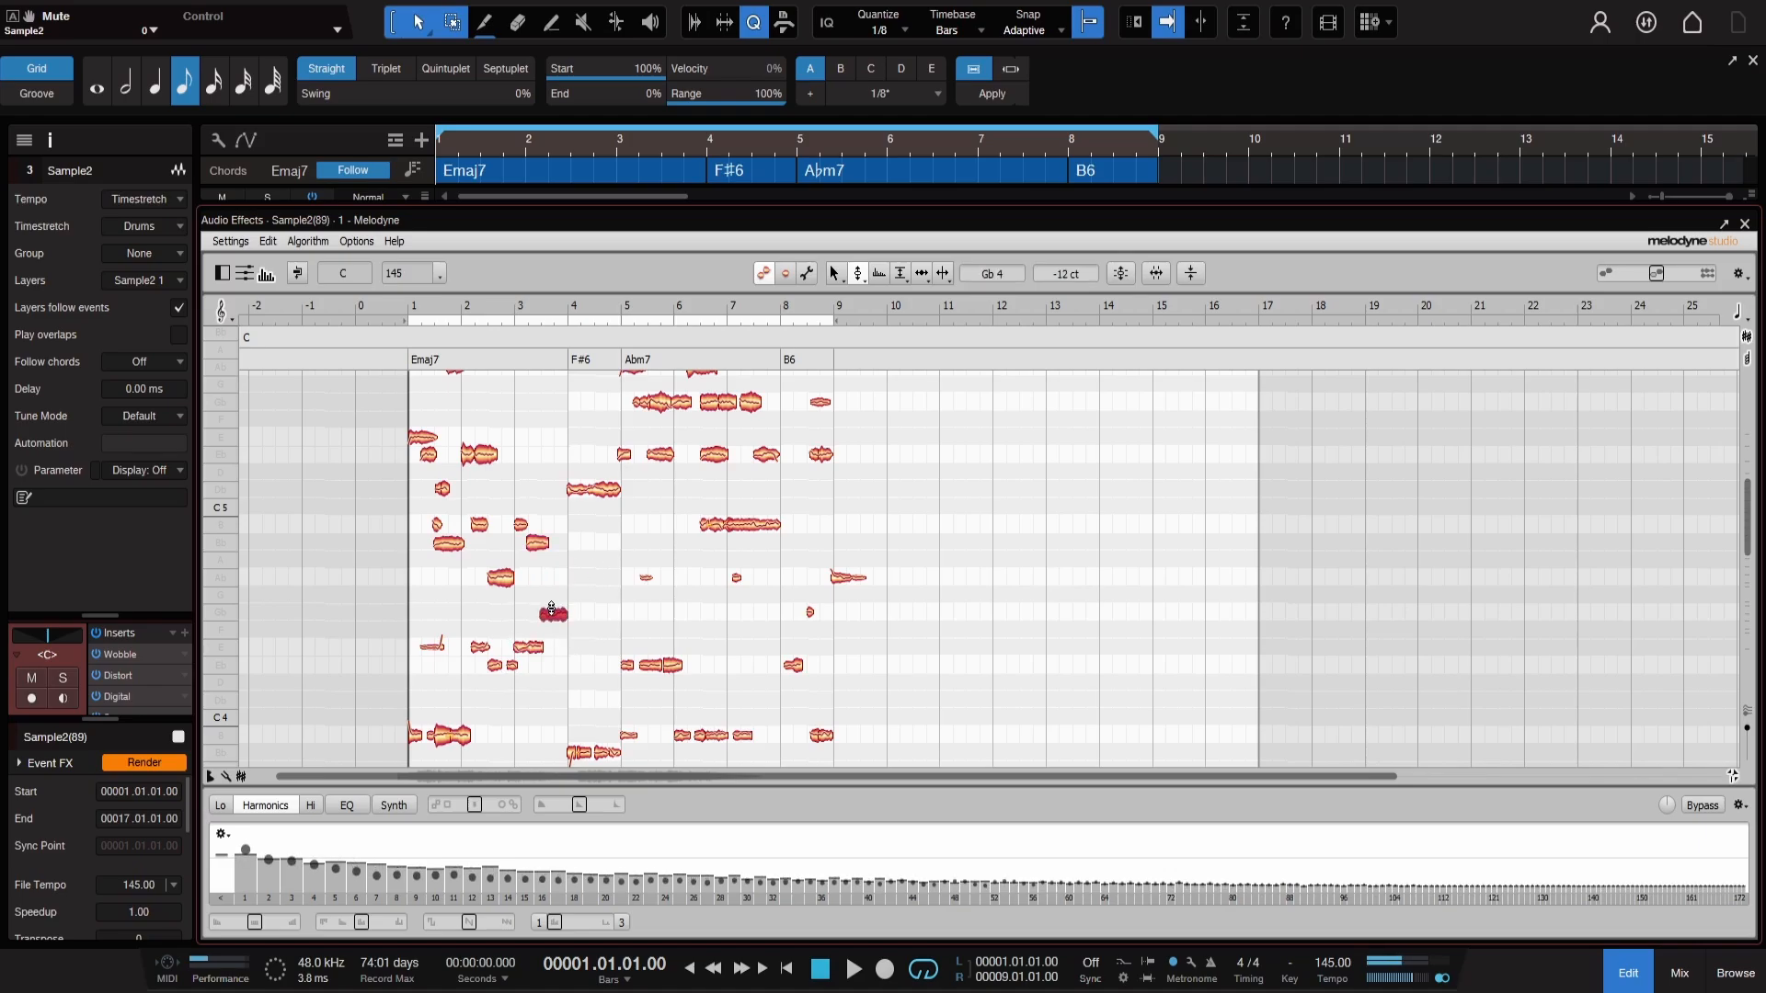
scroll(591, 554, up, 2)
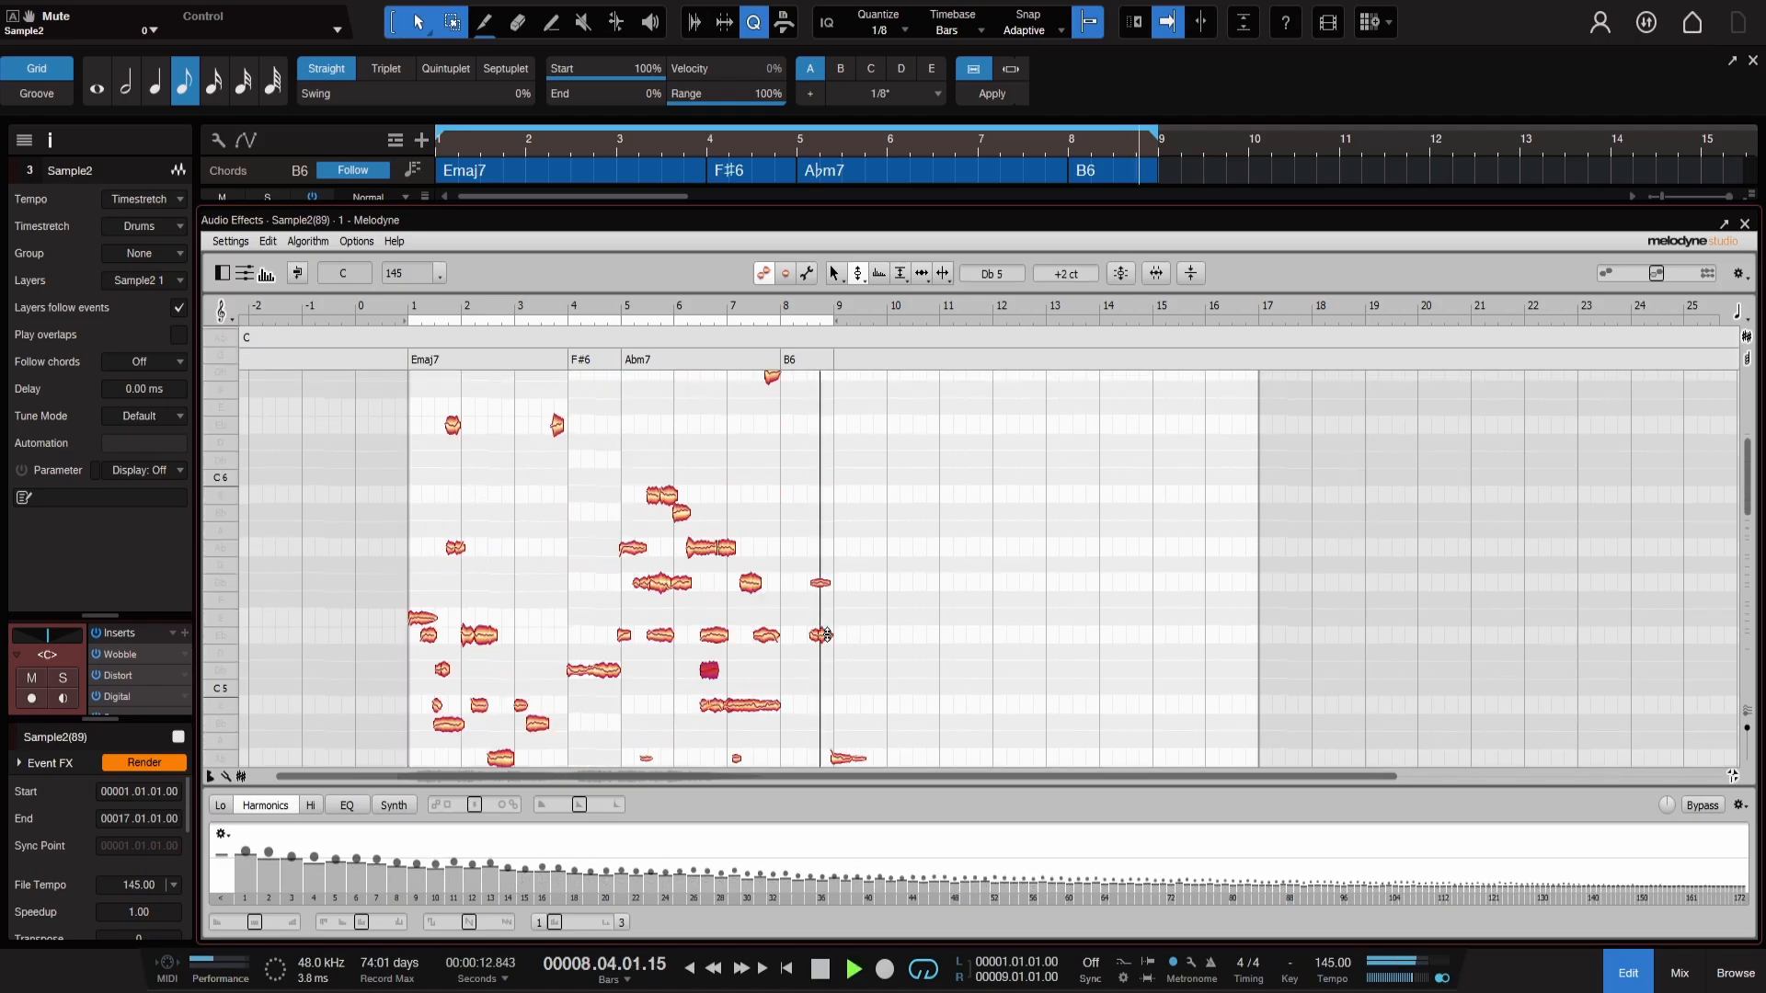
key(space)
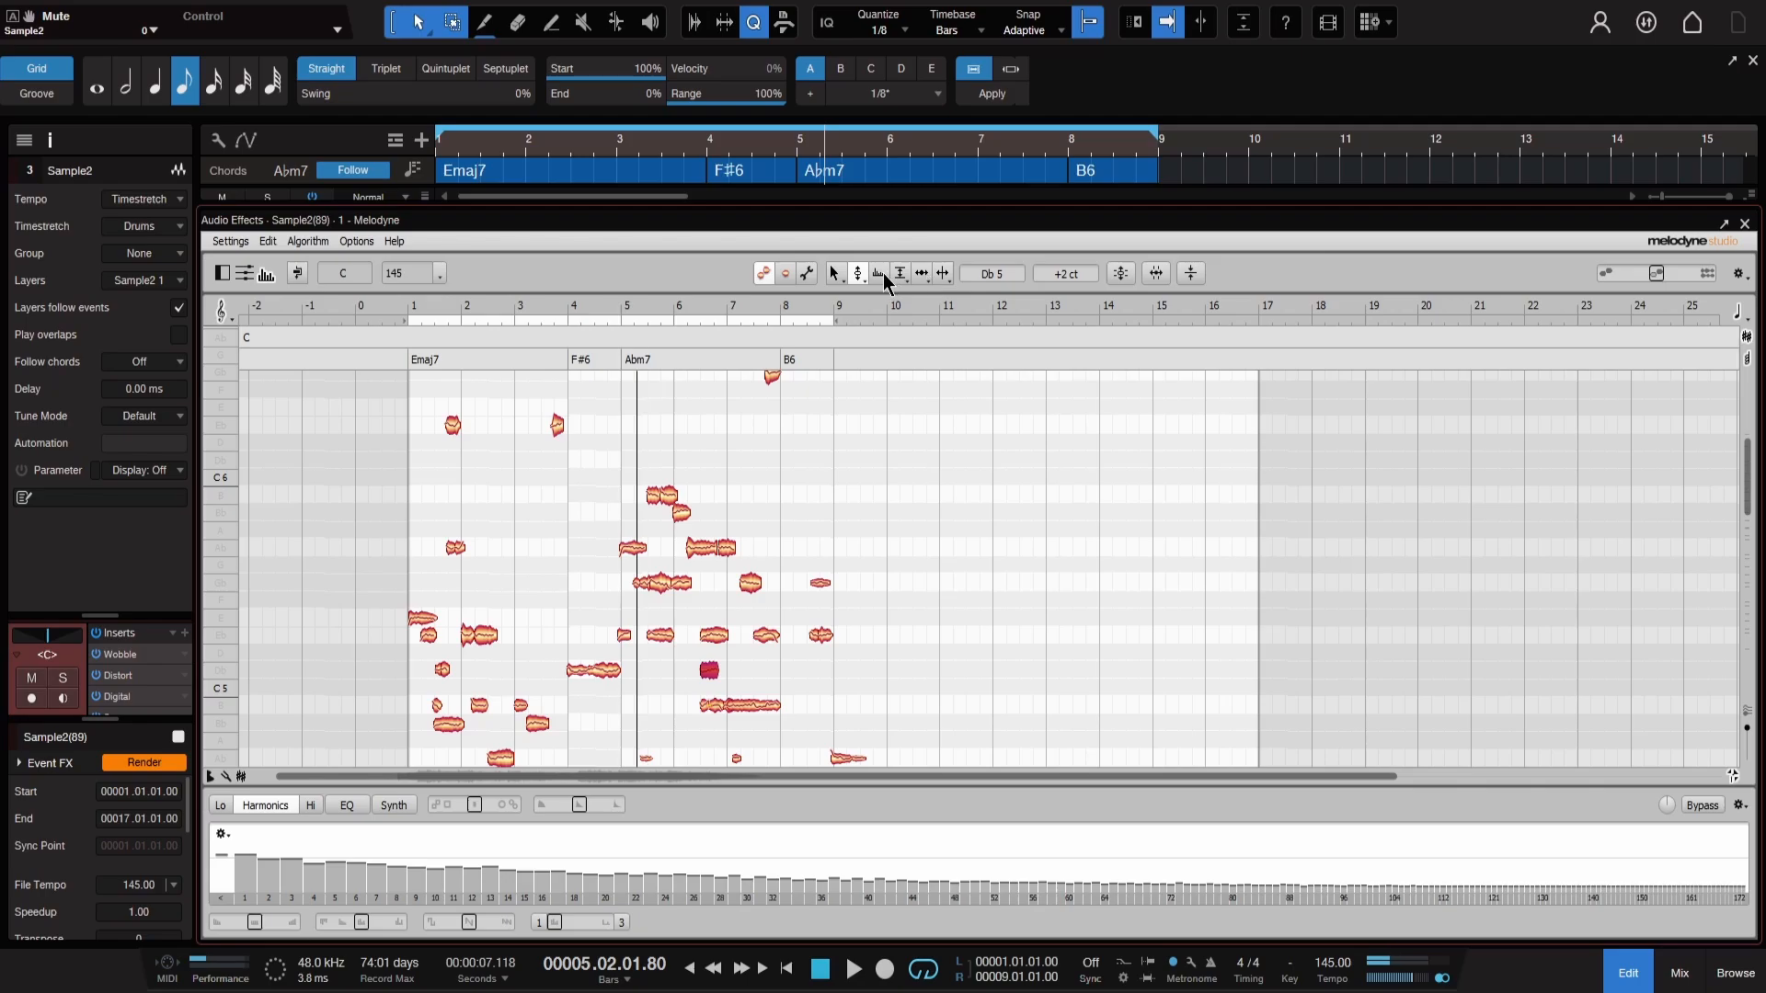
- Show Melodyne's Sound Editor with its Harmonics section beneath the Sample2 notes
click(271, 279)
click(272, 280)
click(270, 282)
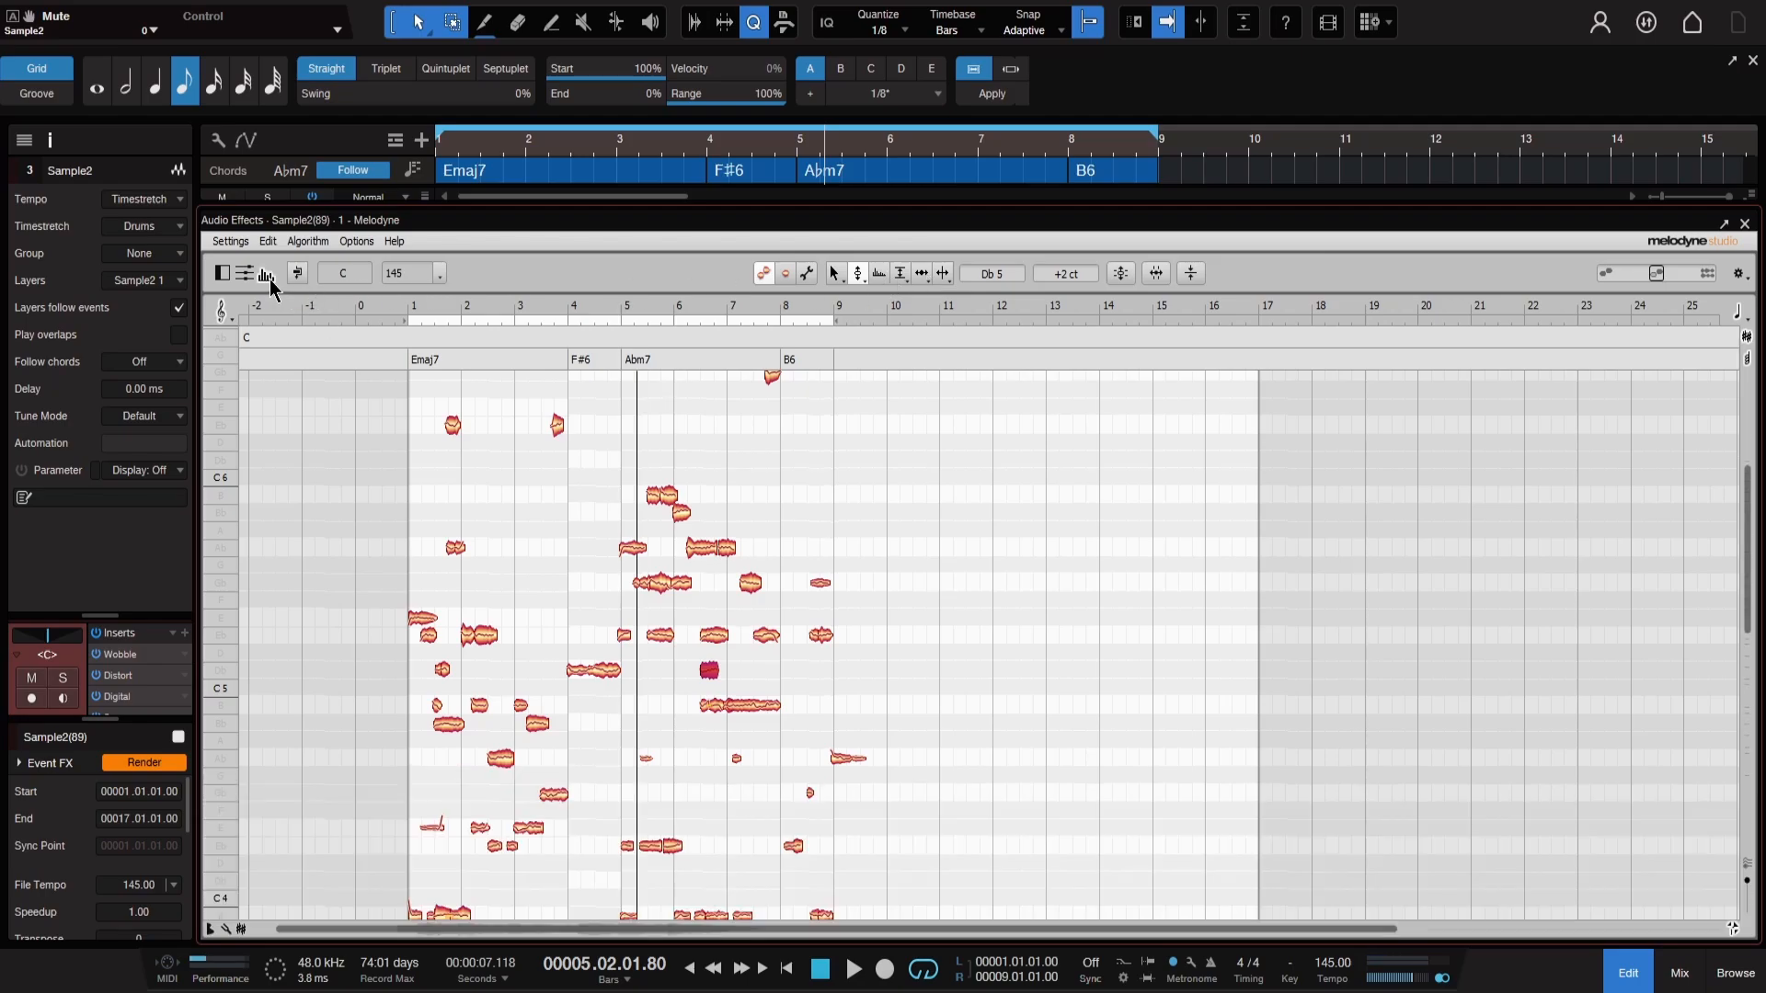
click(272, 285)
scroll(610, 738, down, 1)
click(611, 737)
- Play from the start with the Sound Editor's Dynamics lowered to about -98 % and return it to neutral
drag(582, 799, 532, 807)
key(Home)
key(space)
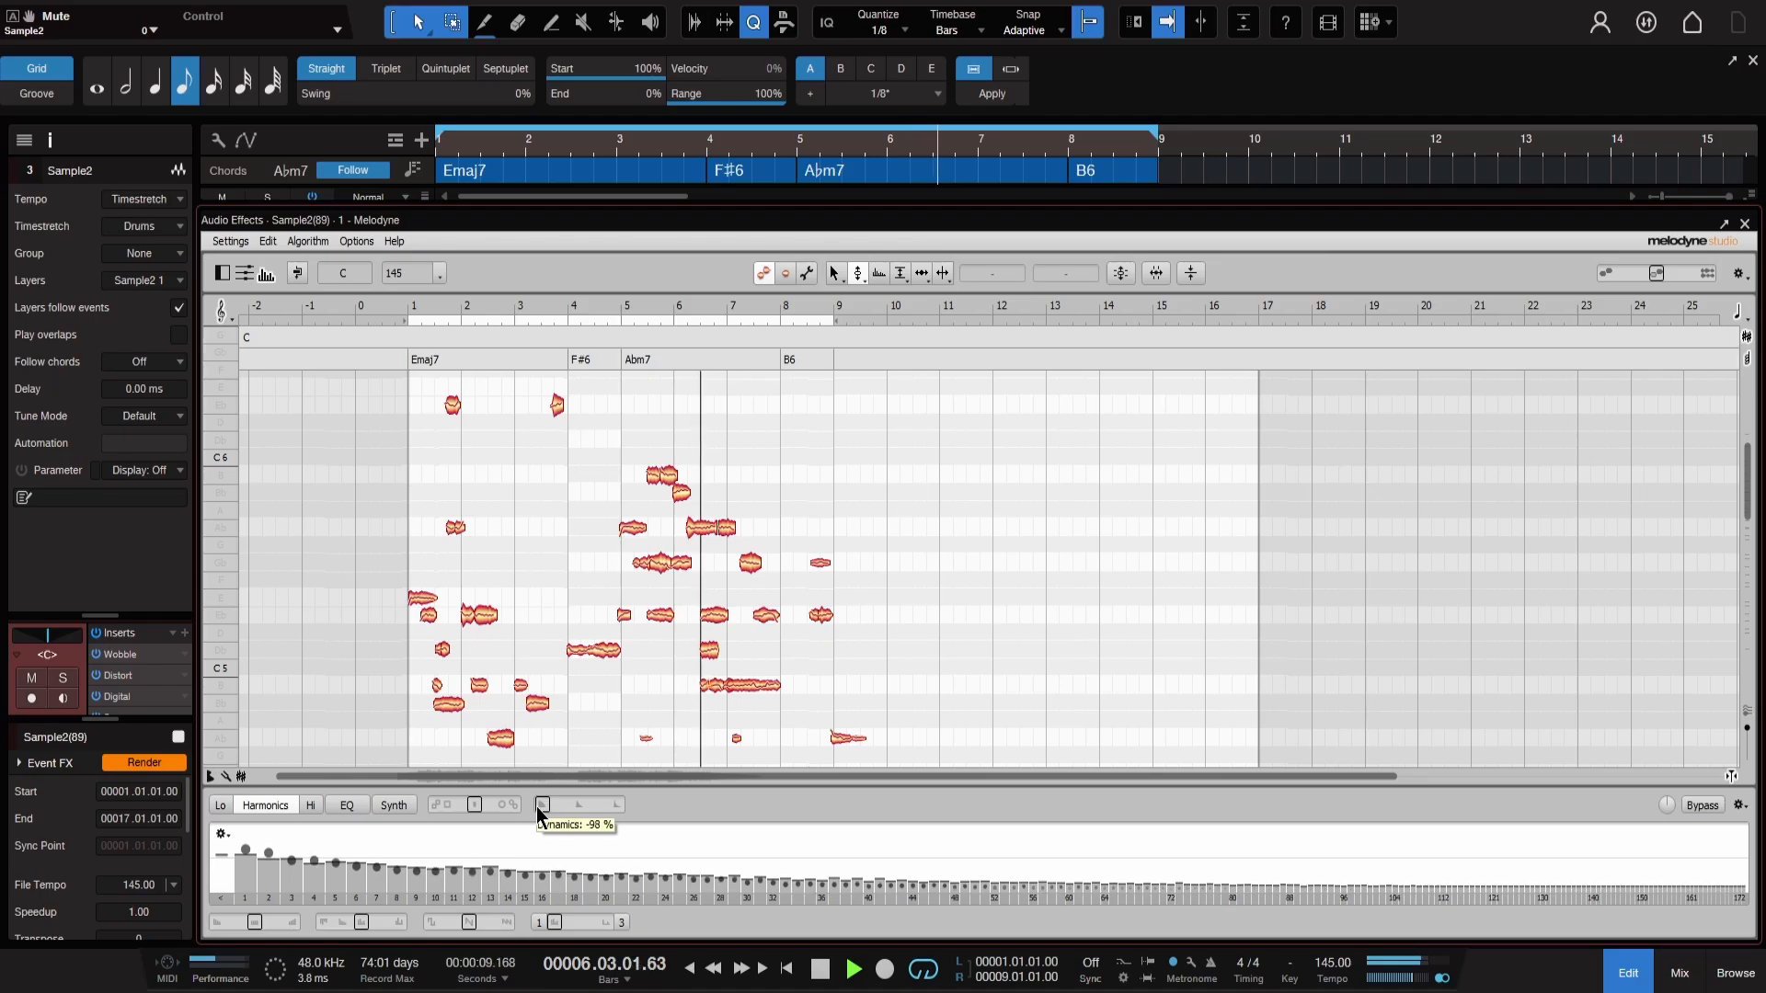
drag(532, 809, 576, 807)
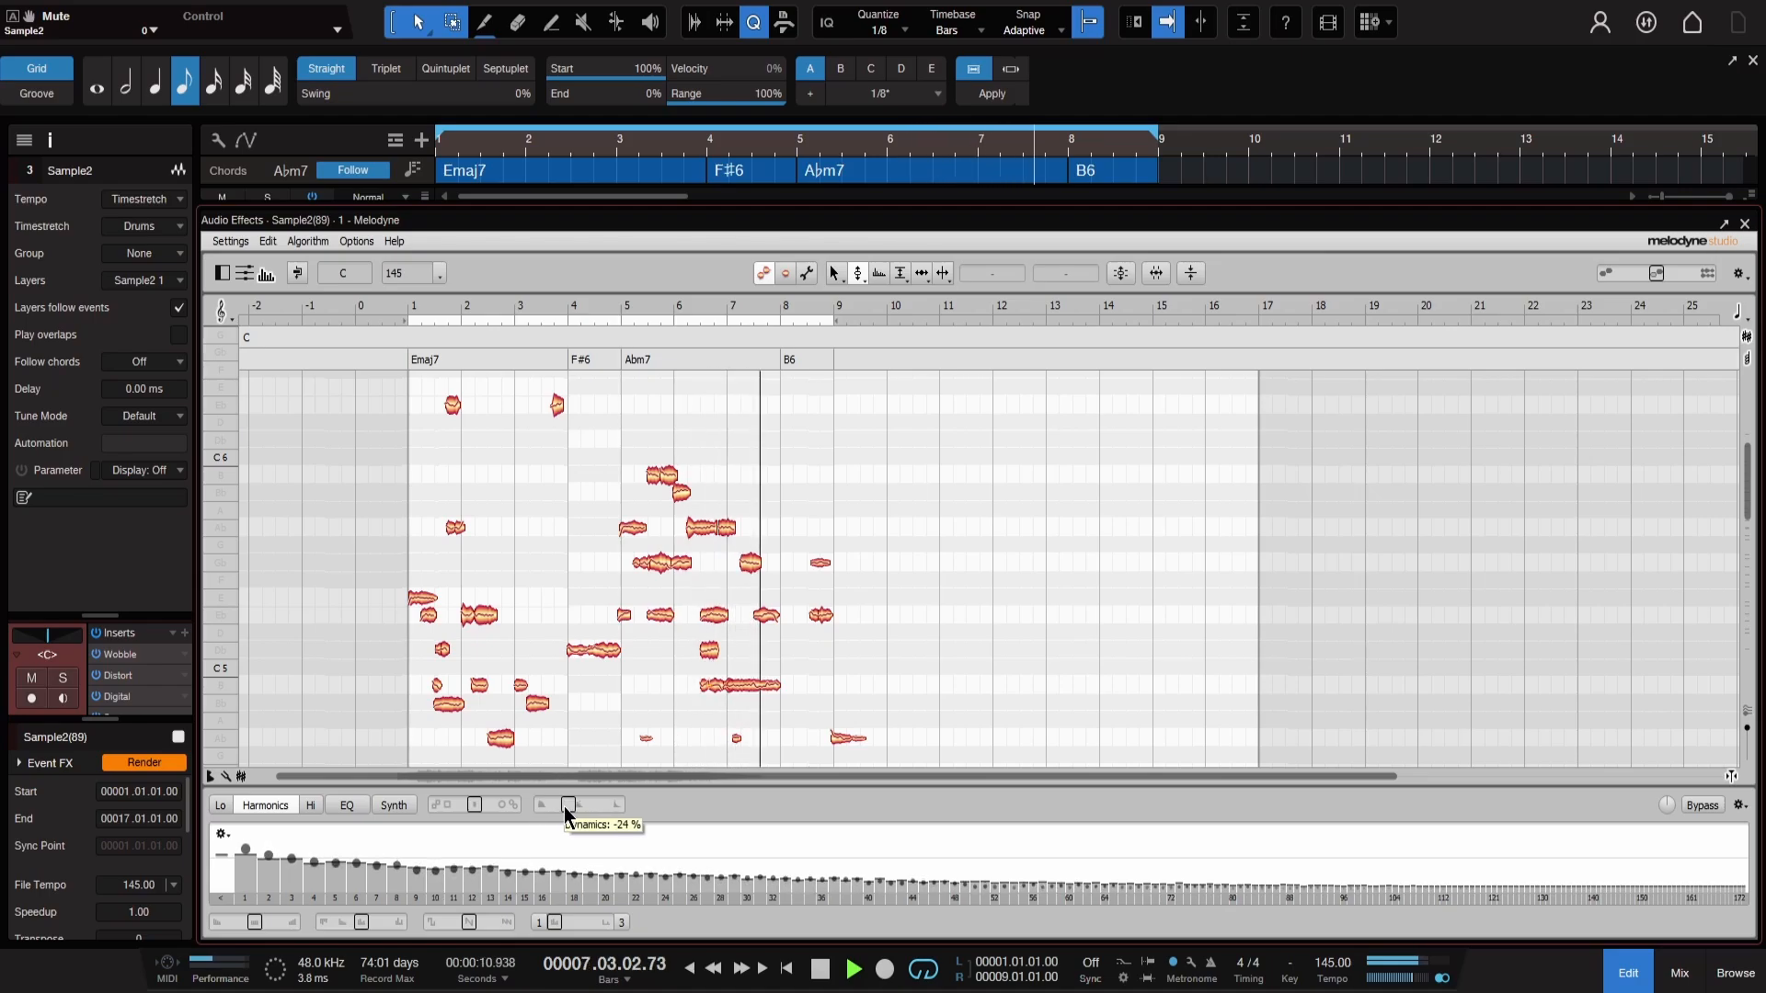
key(space)
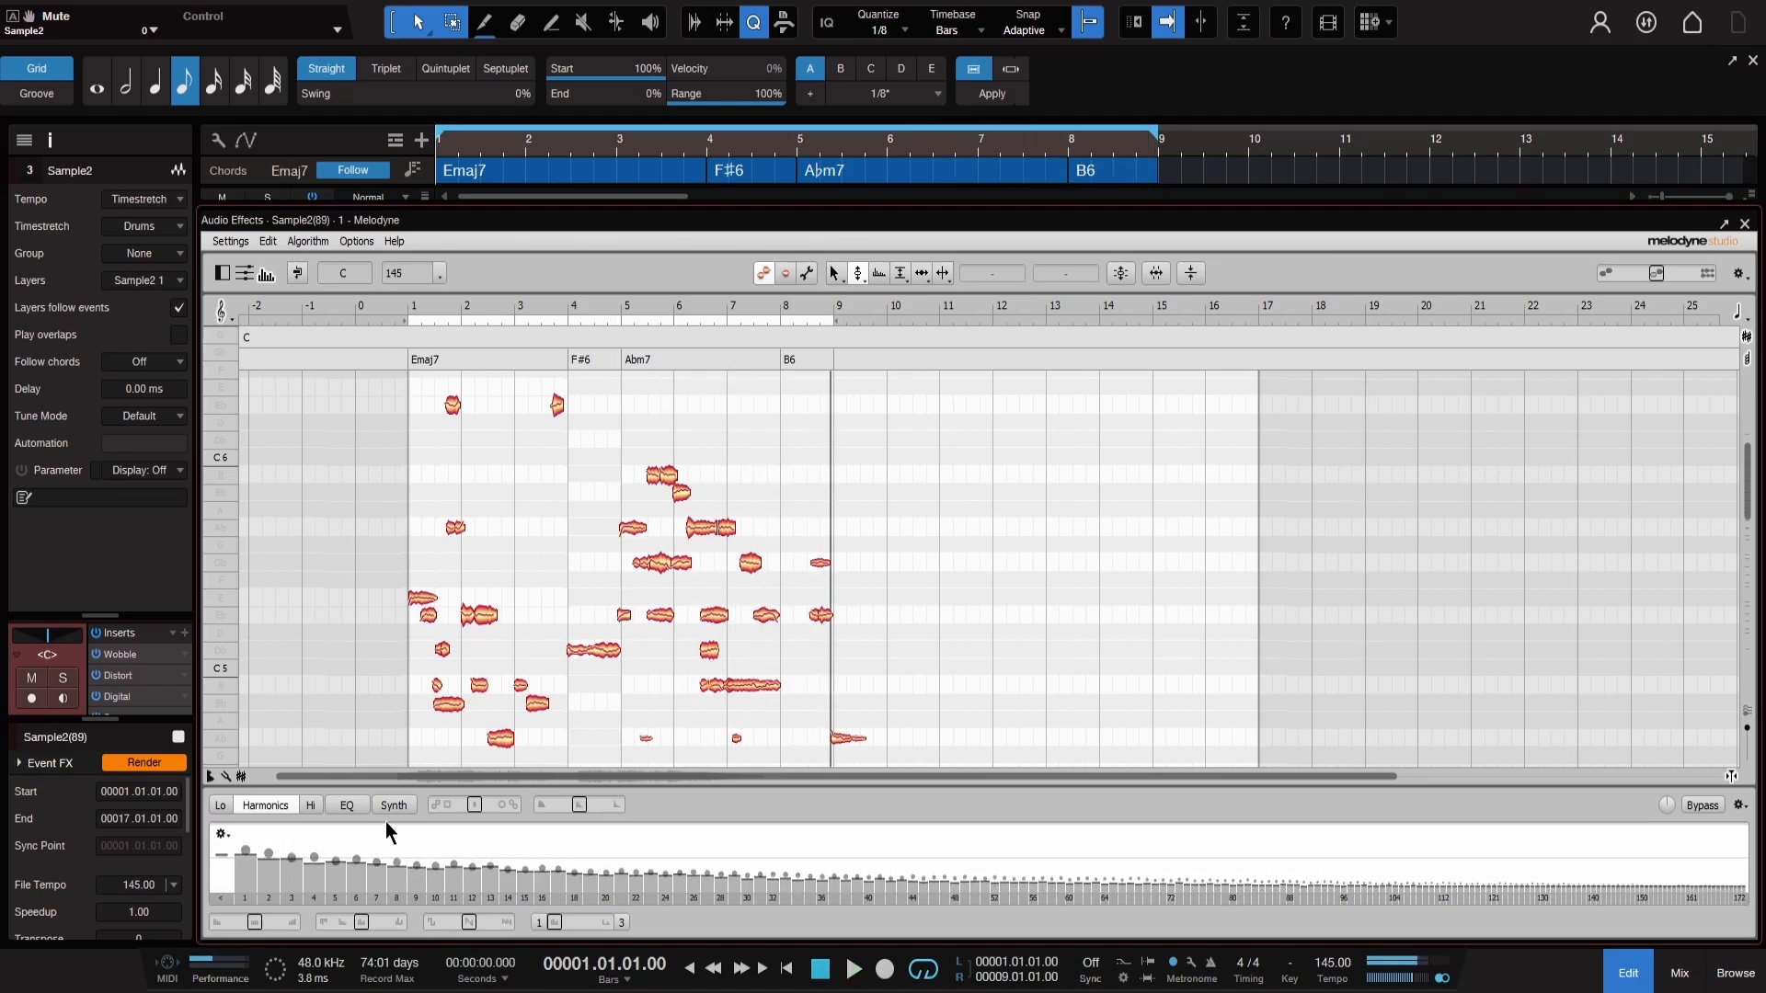
- Shape the Formant and Amplitude envelopes in the Synth section and sweep the Resynthesize sliders, auditioning the changes
click(398, 807)
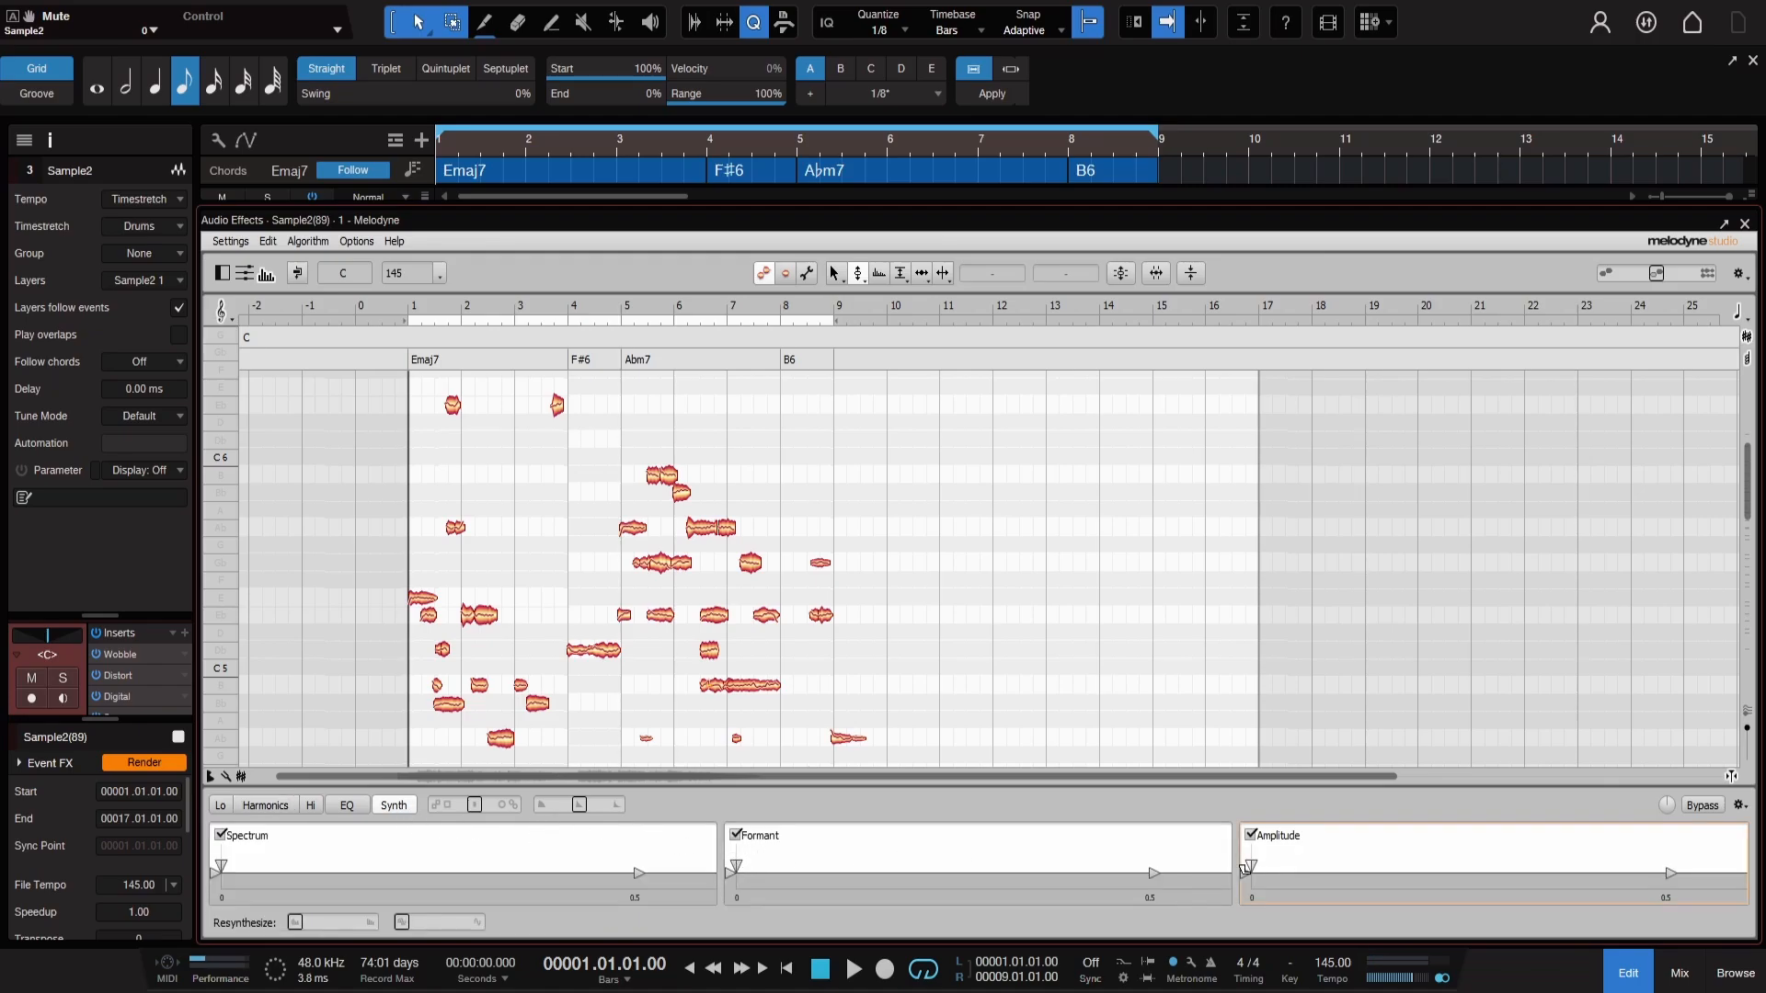
drag(722, 874, 838, 889)
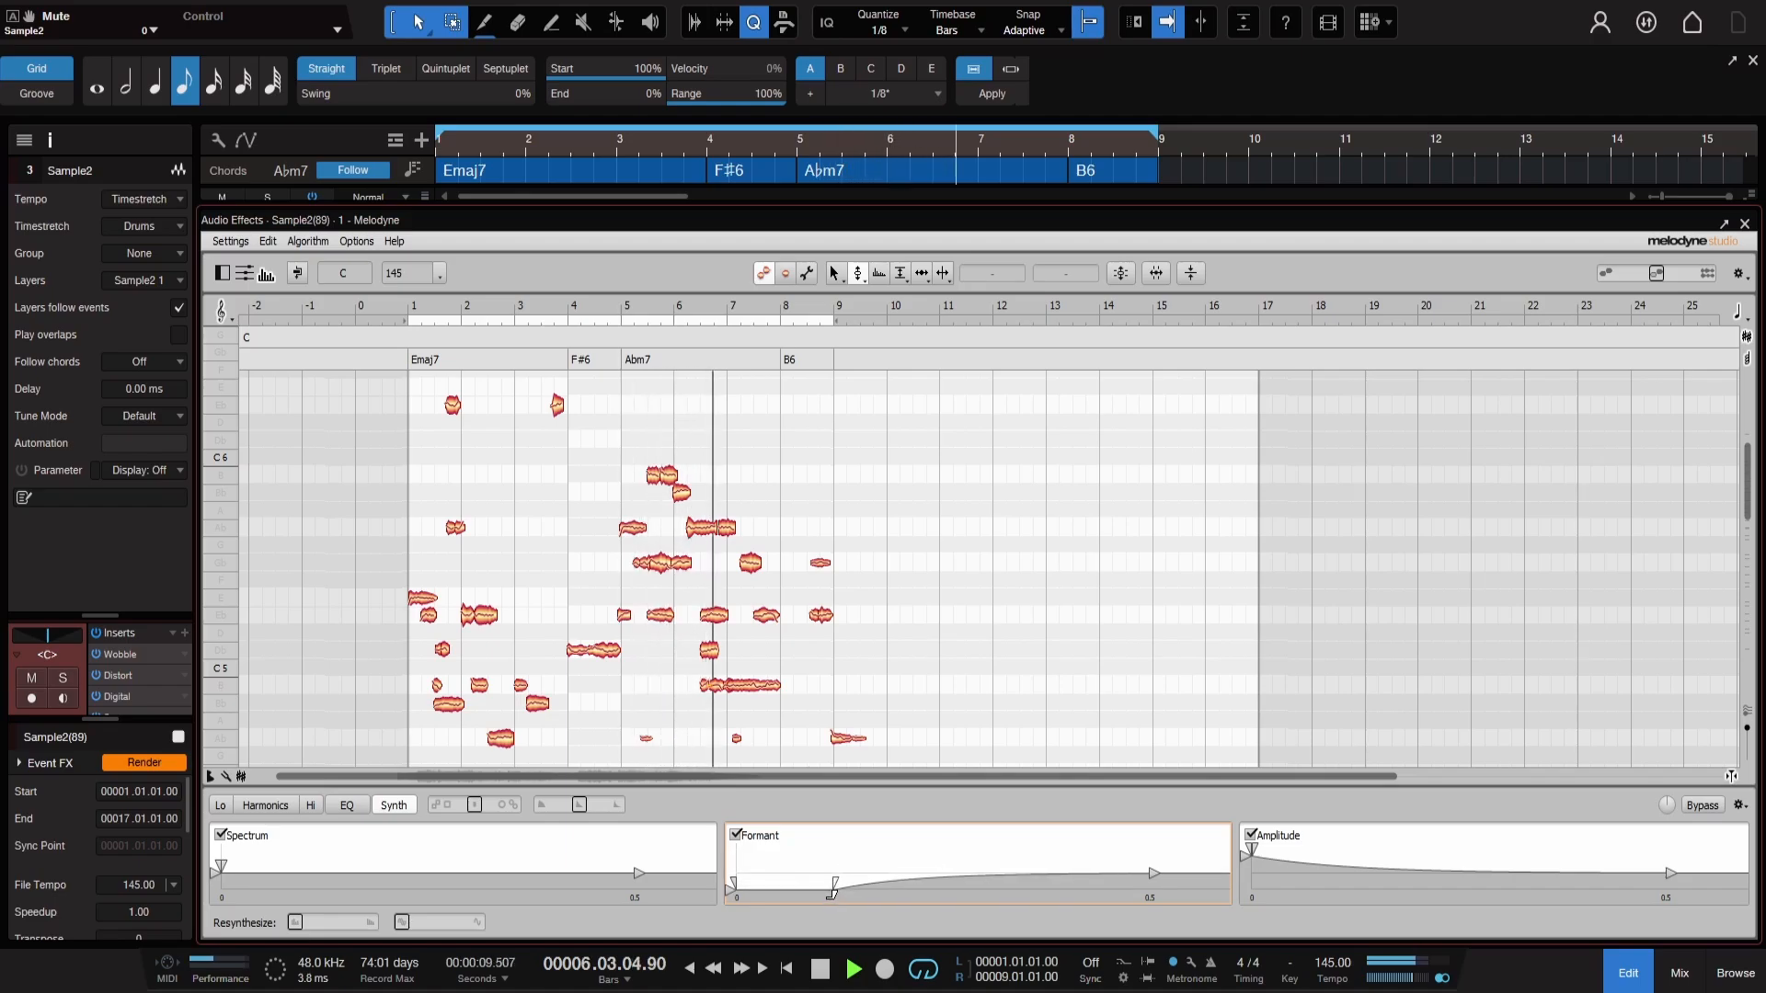
drag(1250, 848, 1374, 842)
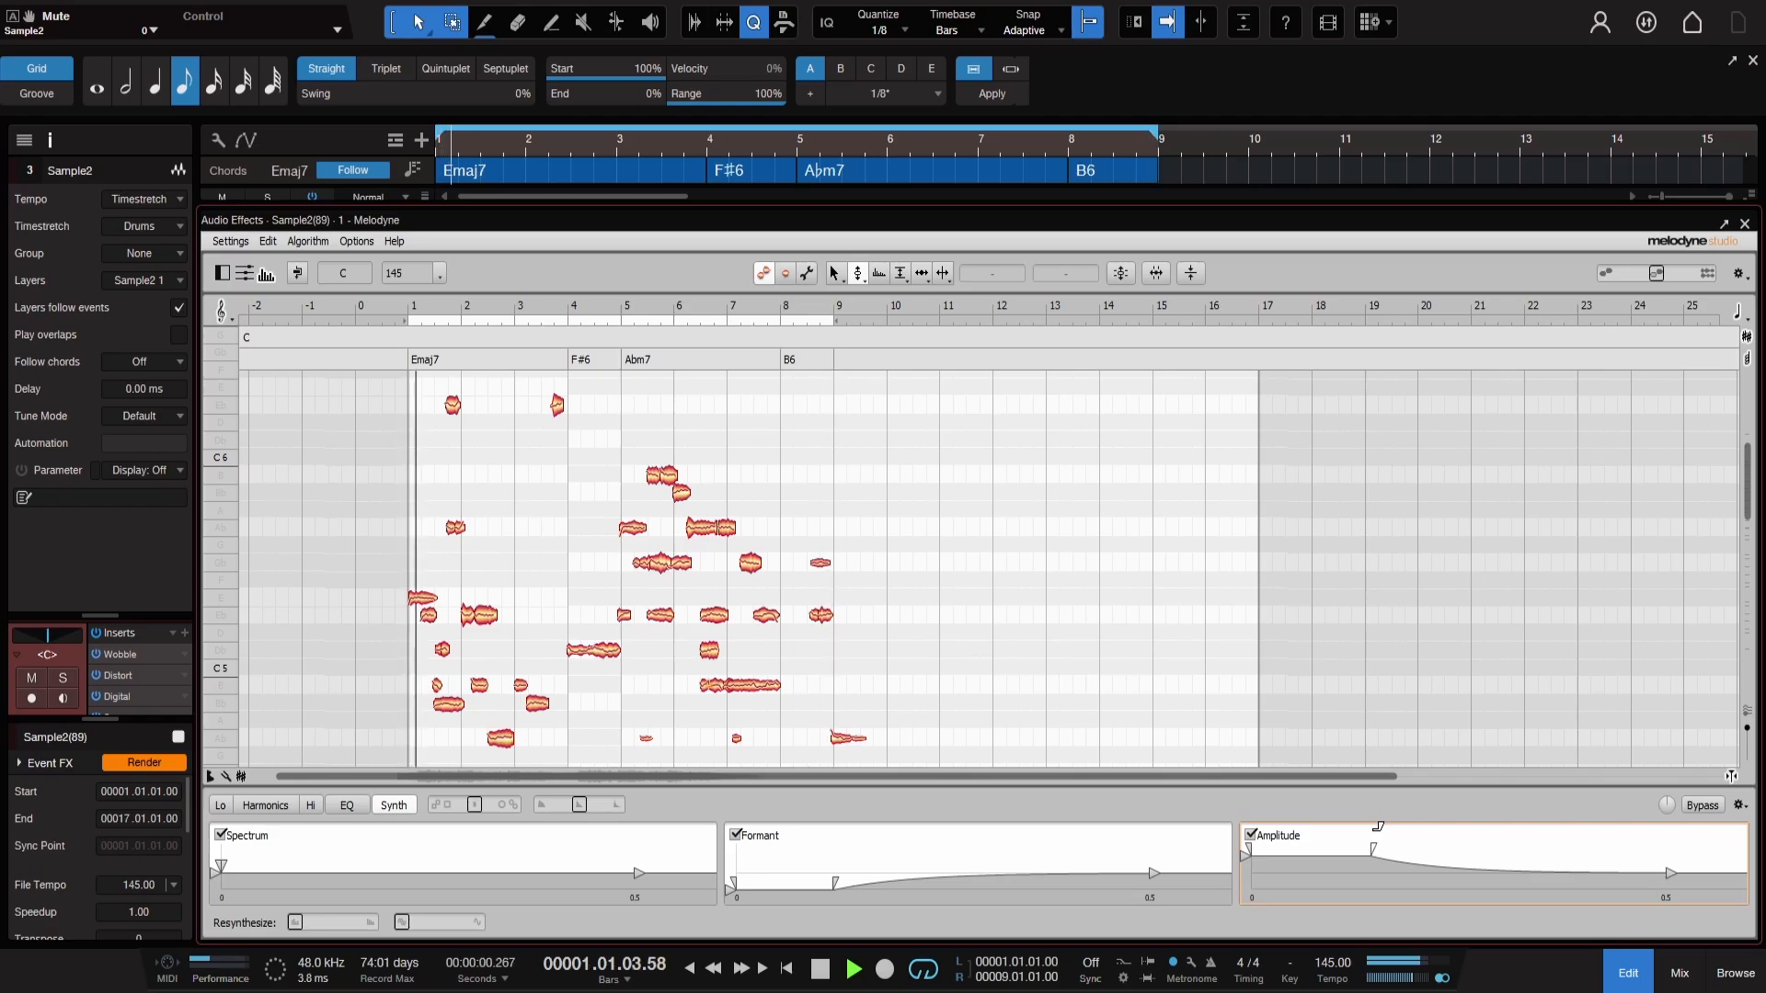
key(space)
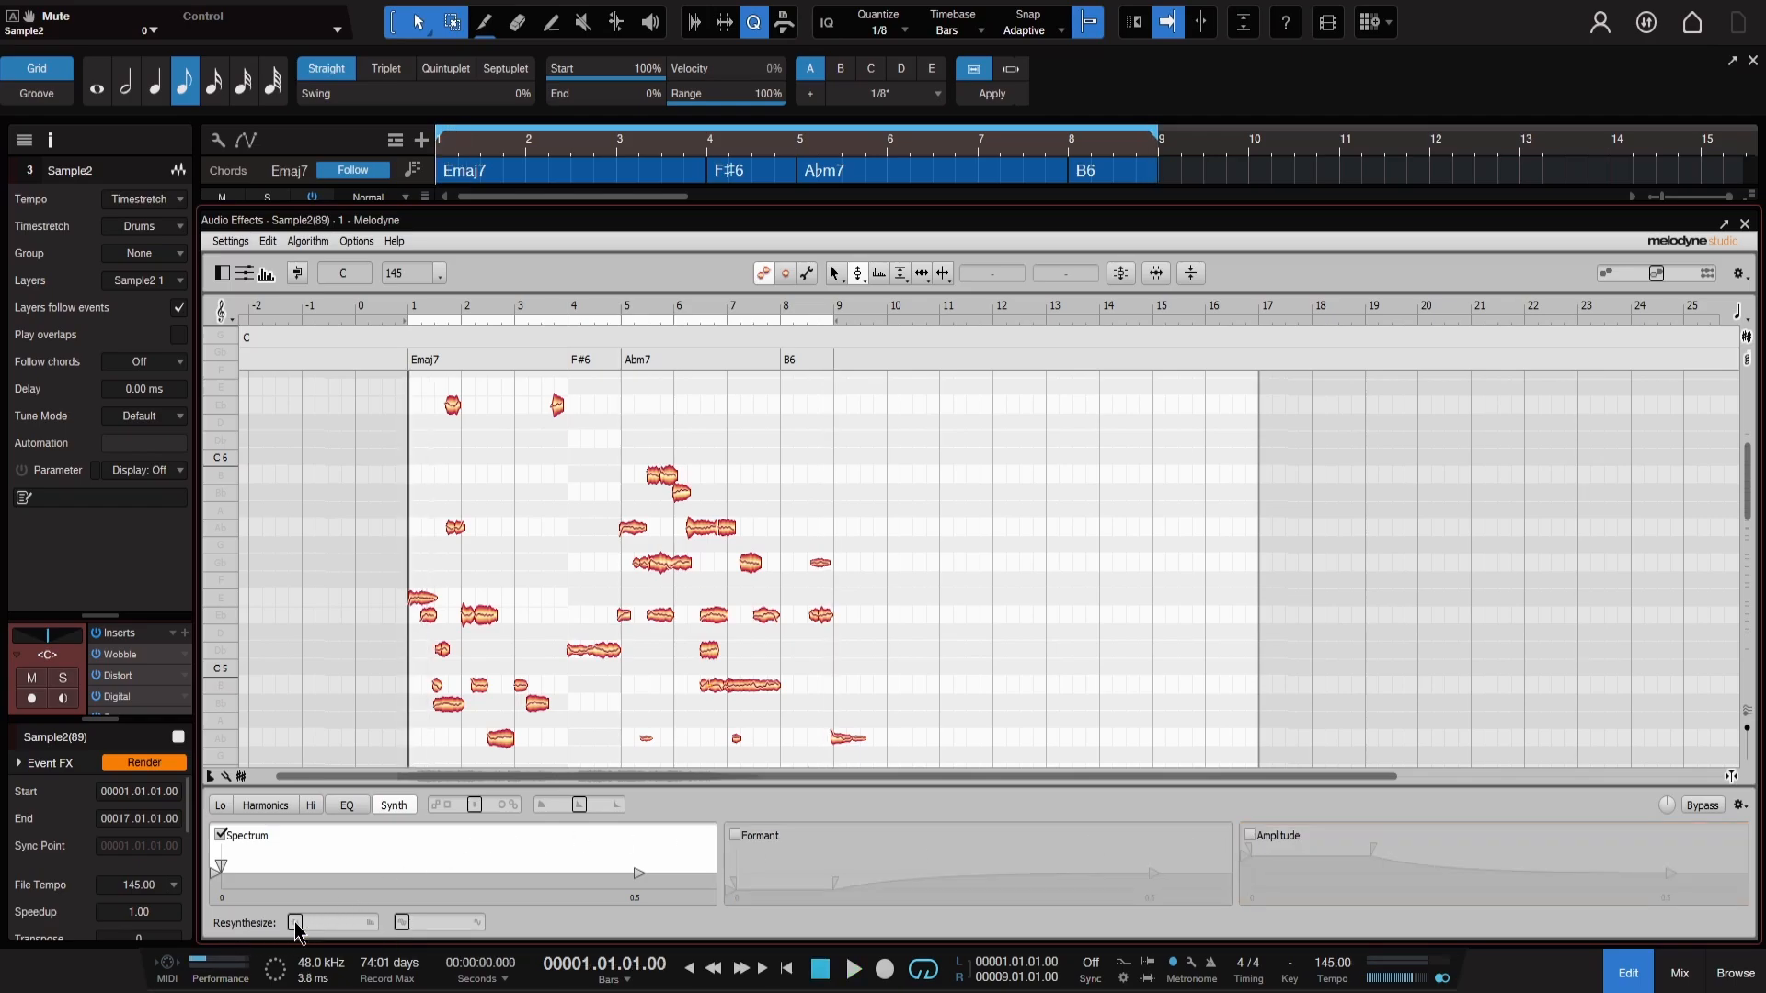
key(space)
drag(296, 931, 477, 922)
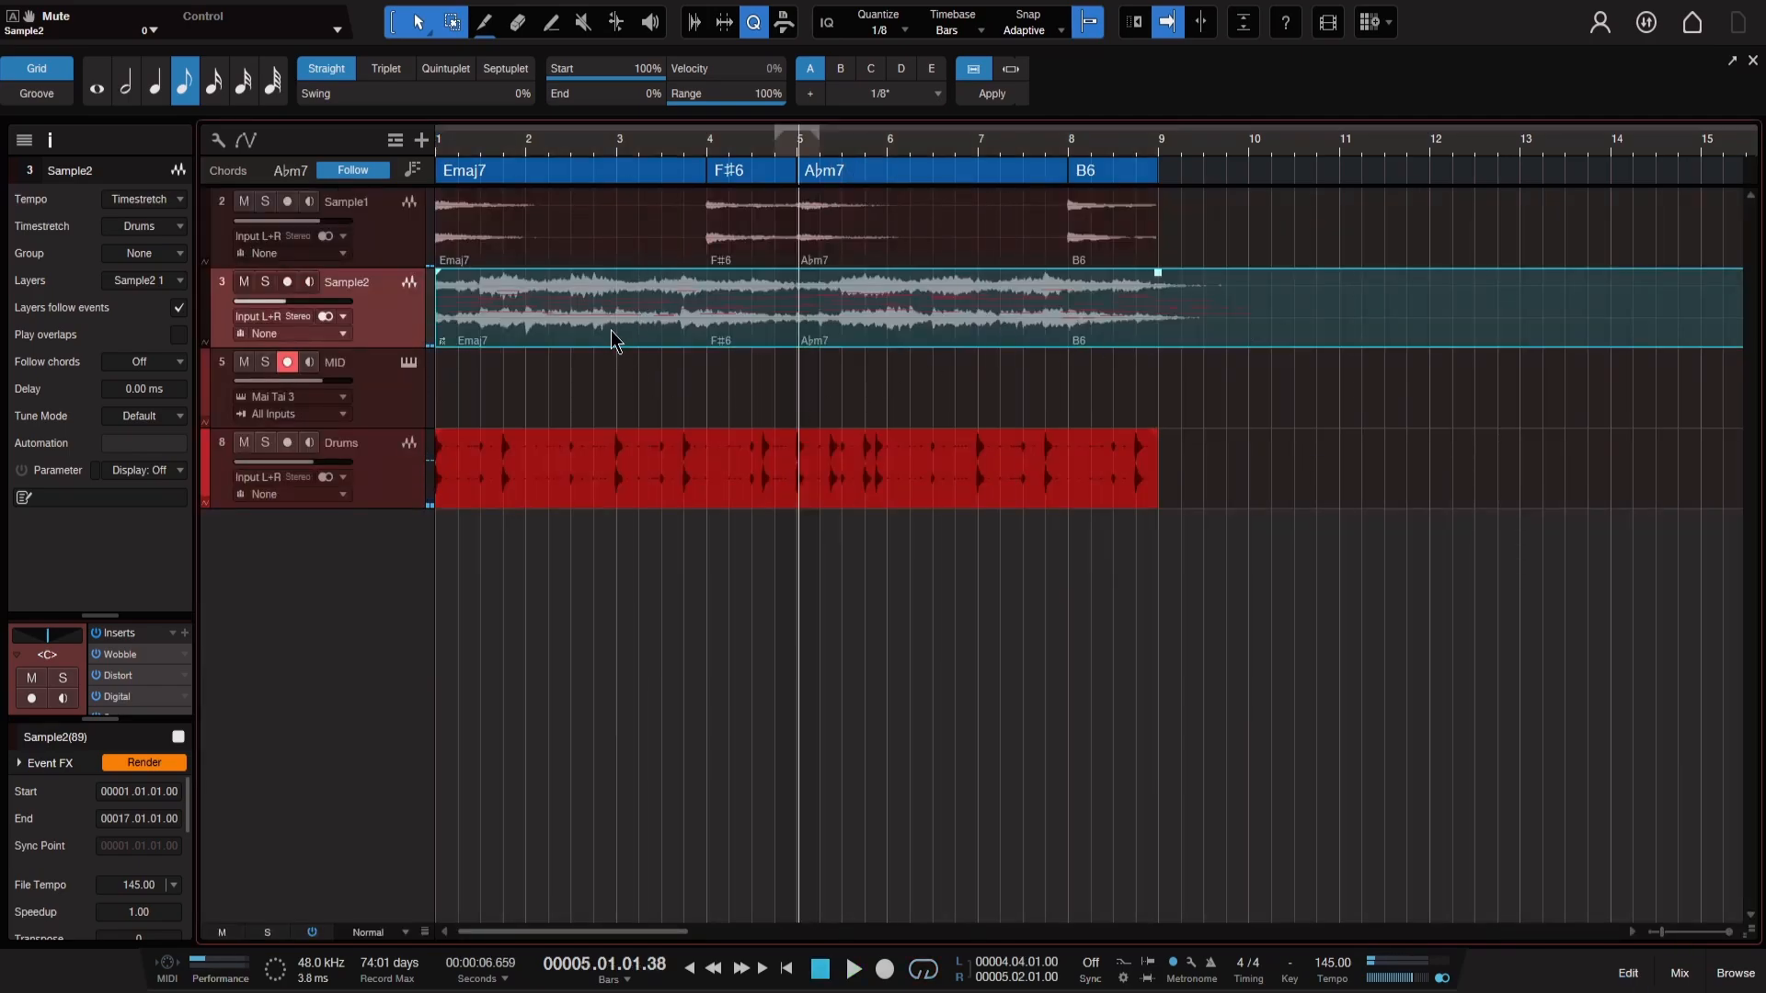
- Convert the Melodyne-edited Sample2 event to notes on the MID track and open the part for note editing
drag(613, 340, 604, 381)
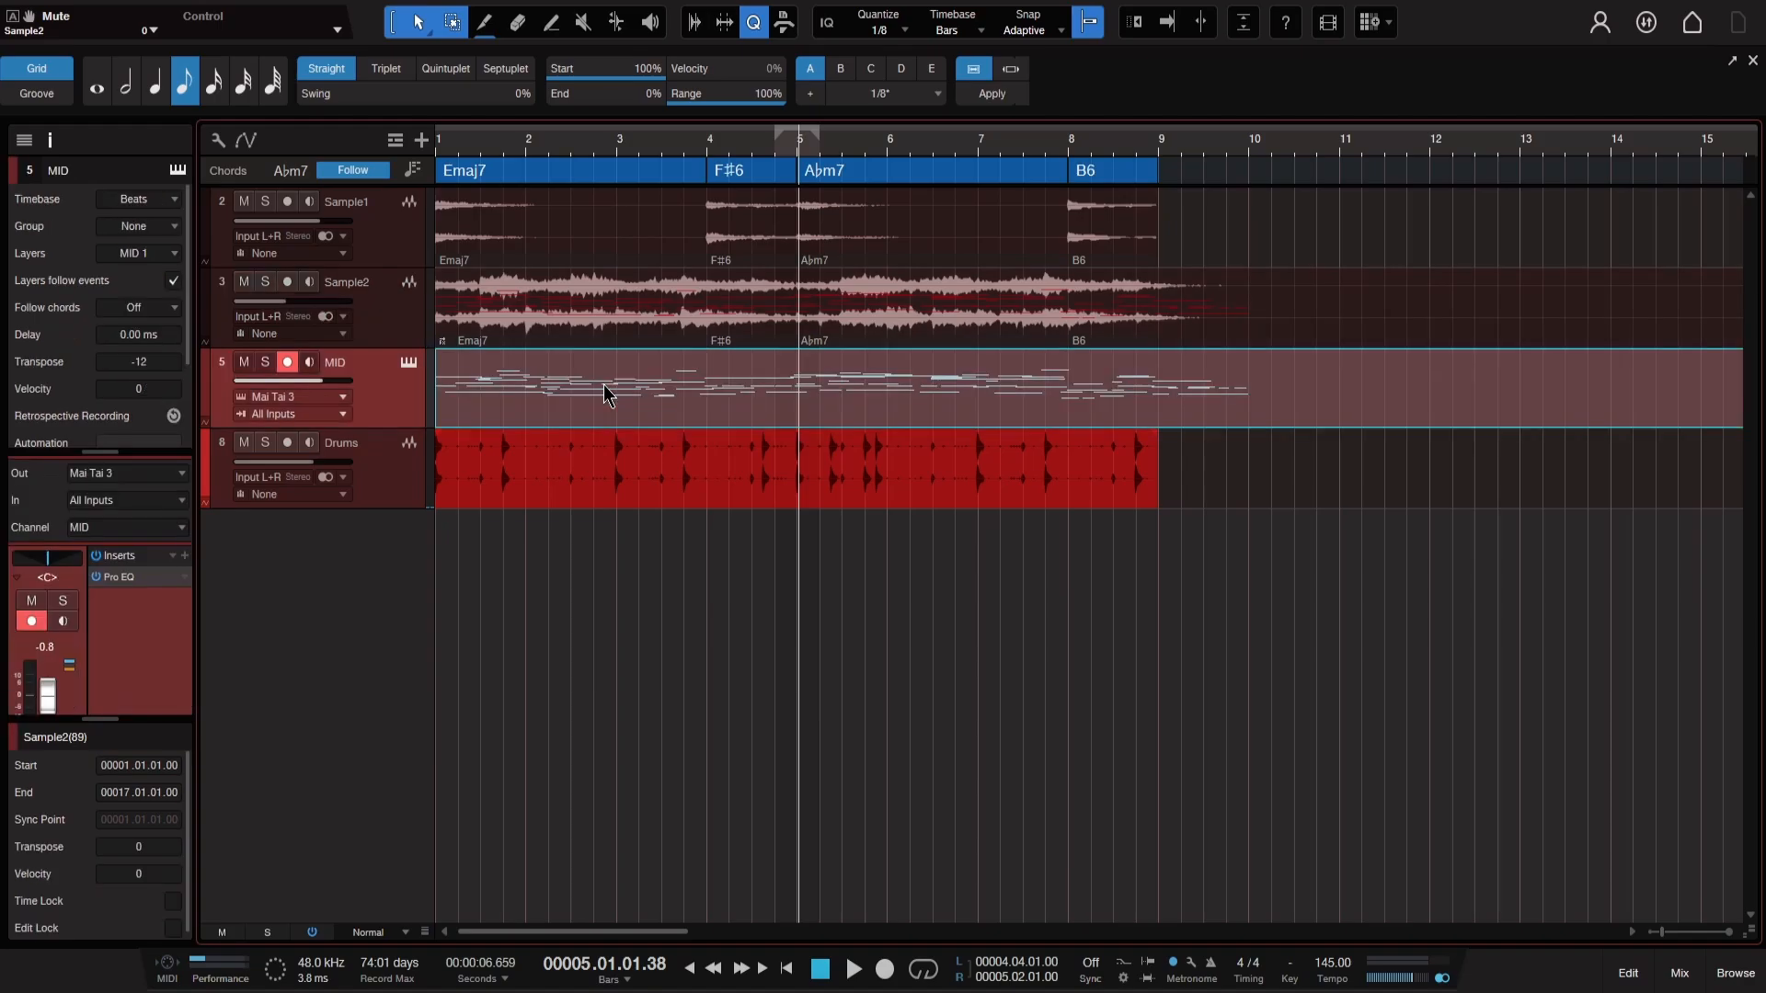
key(Home)
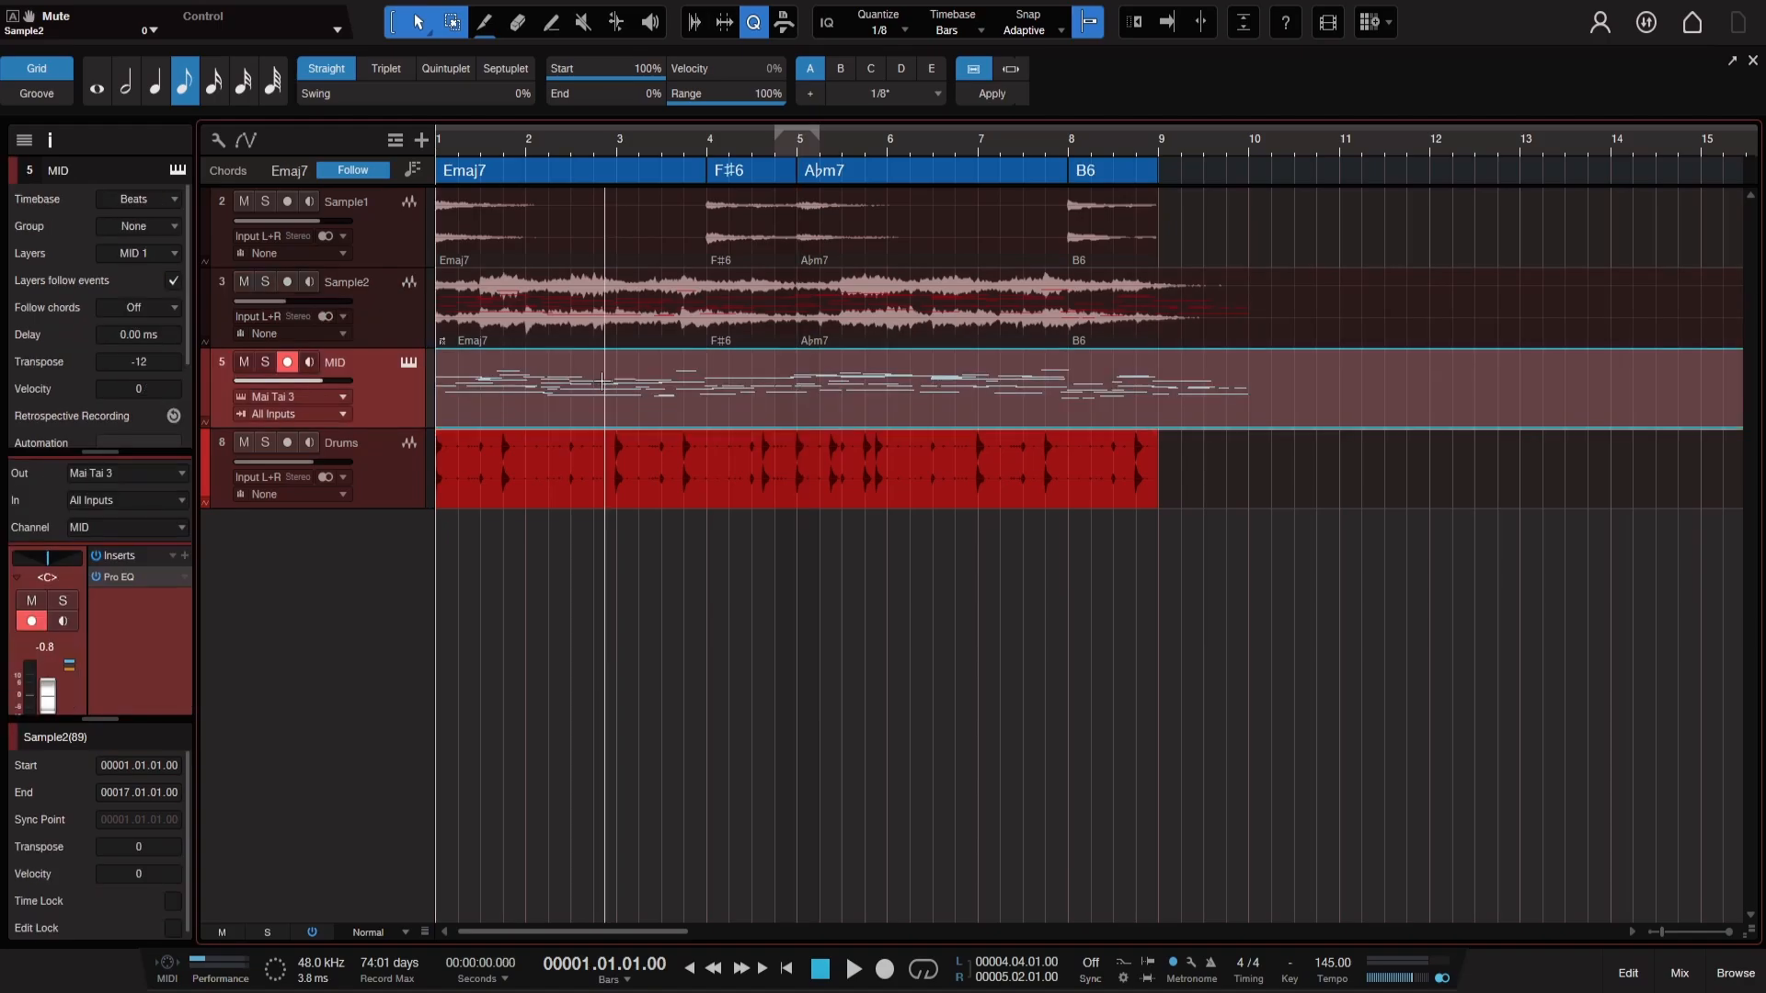
double_click(570, 410)
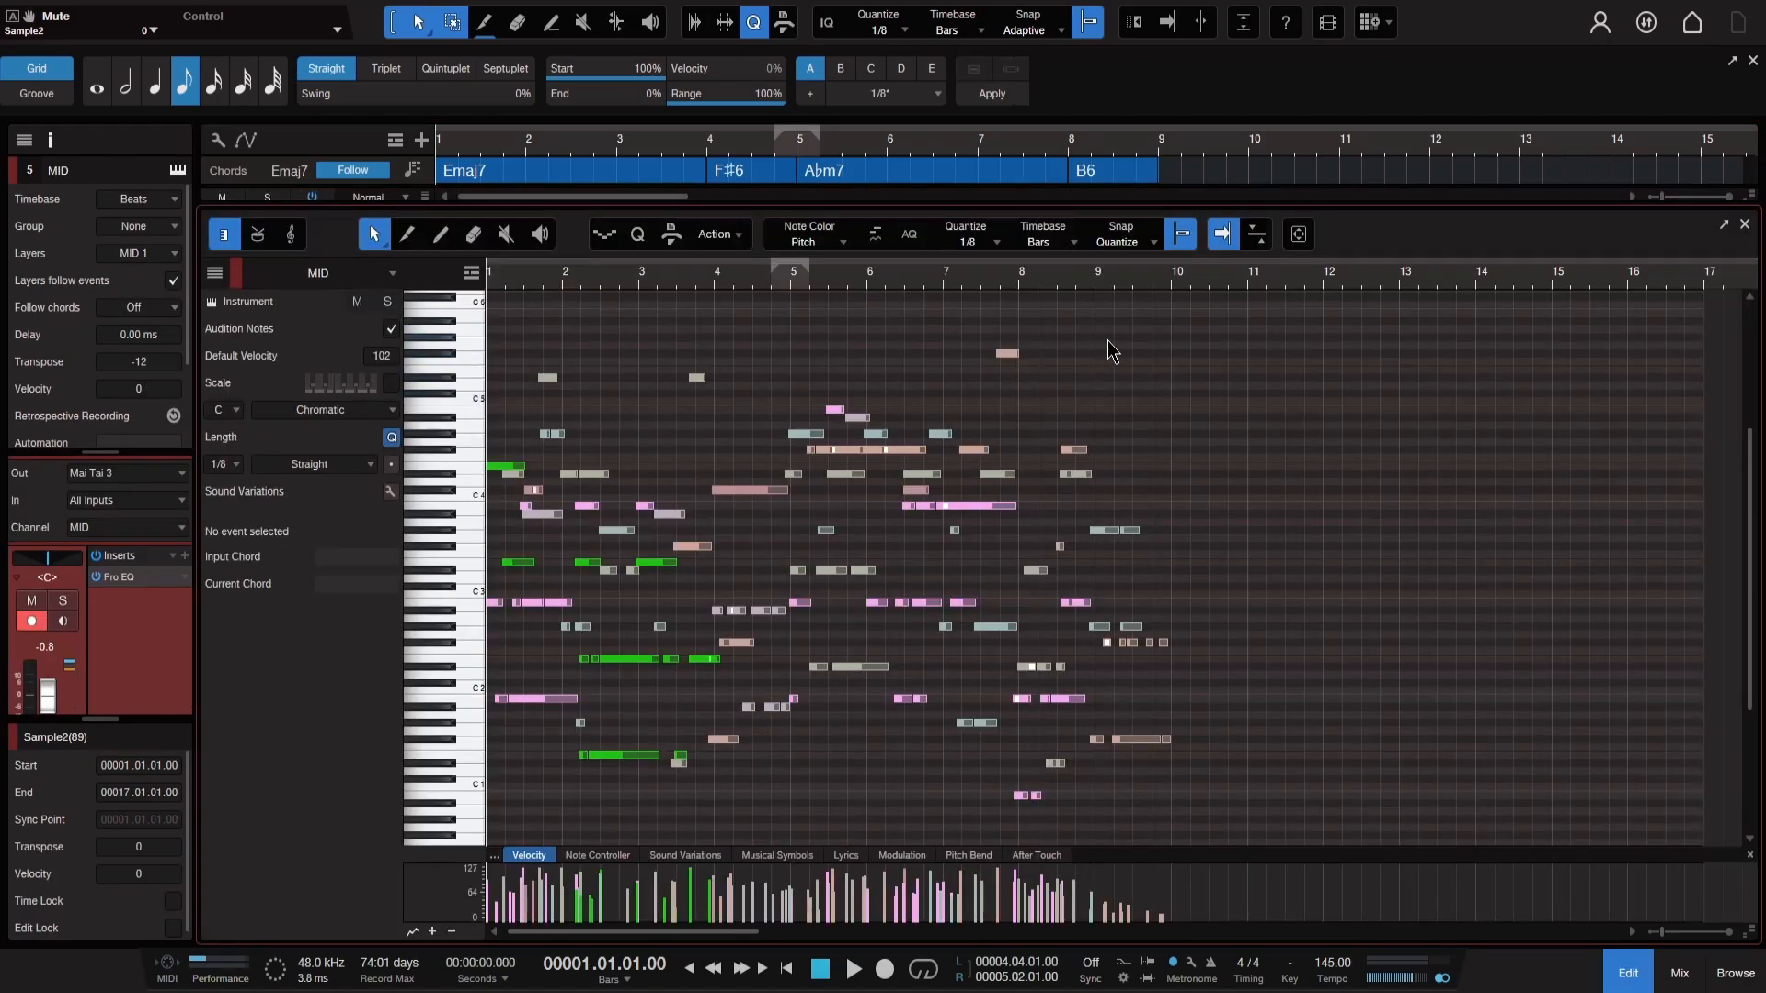
- Quantize all notes in the MID part to 1/8 and play the result
drag(1162, 337, 440, 839)
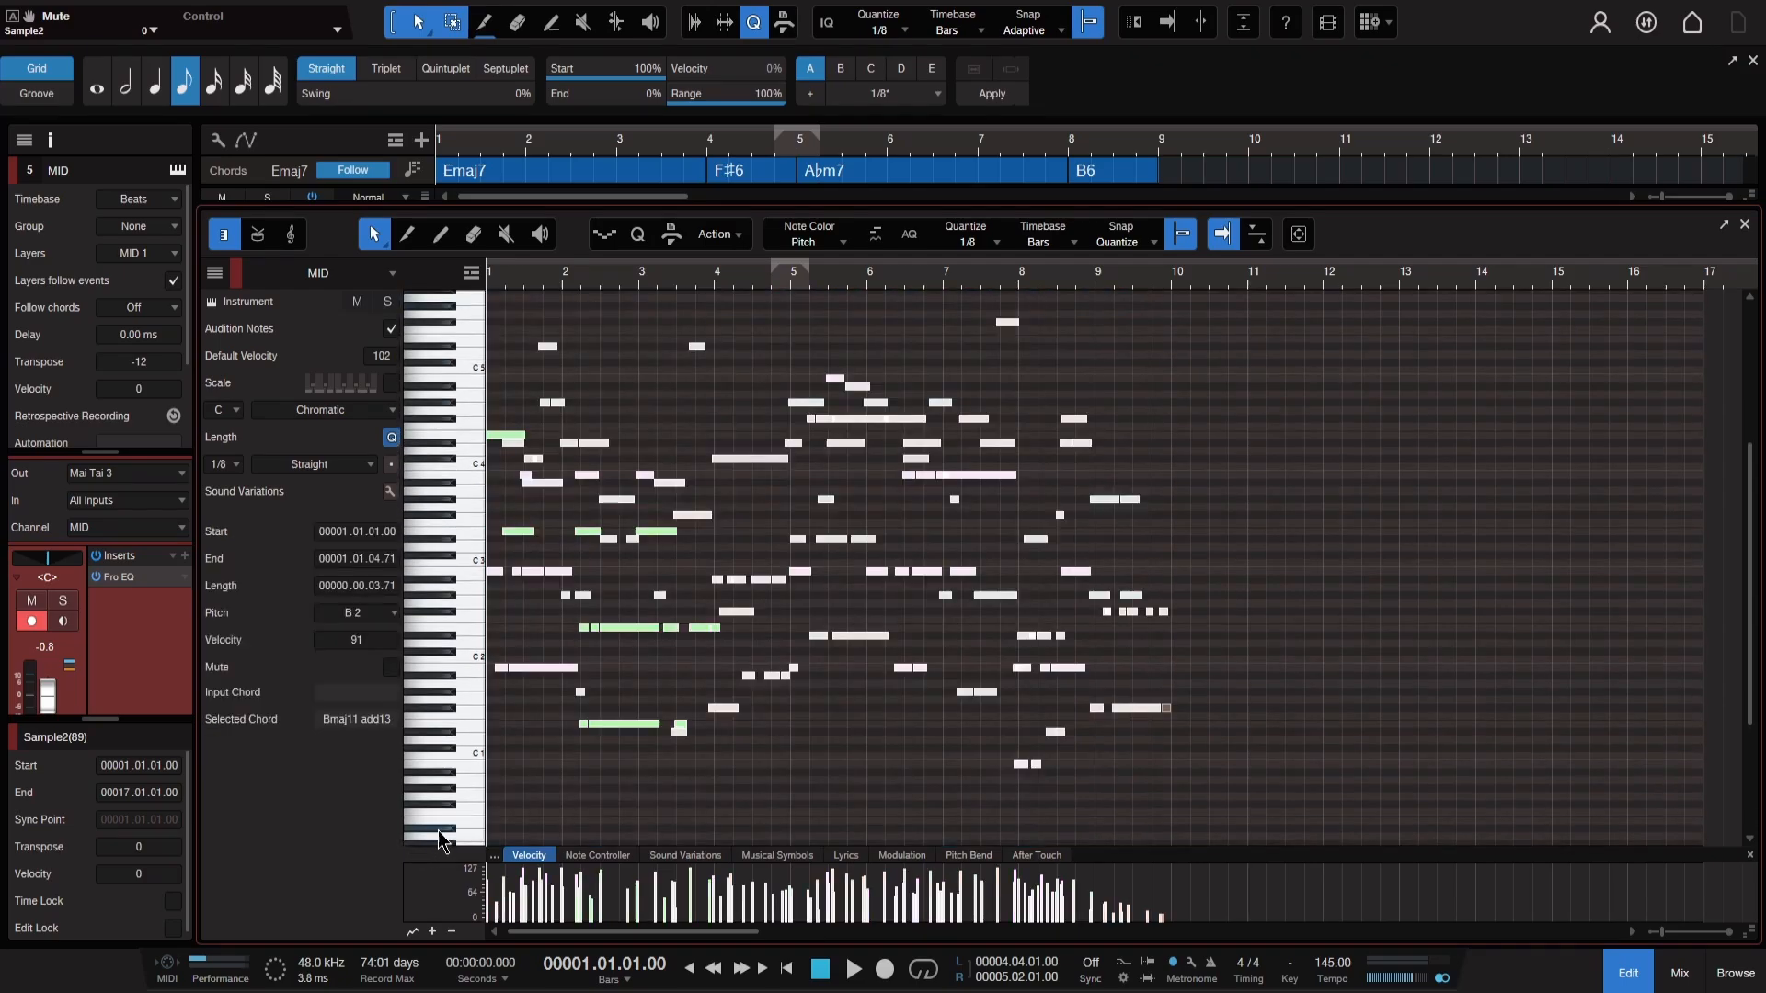
click(979, 243)
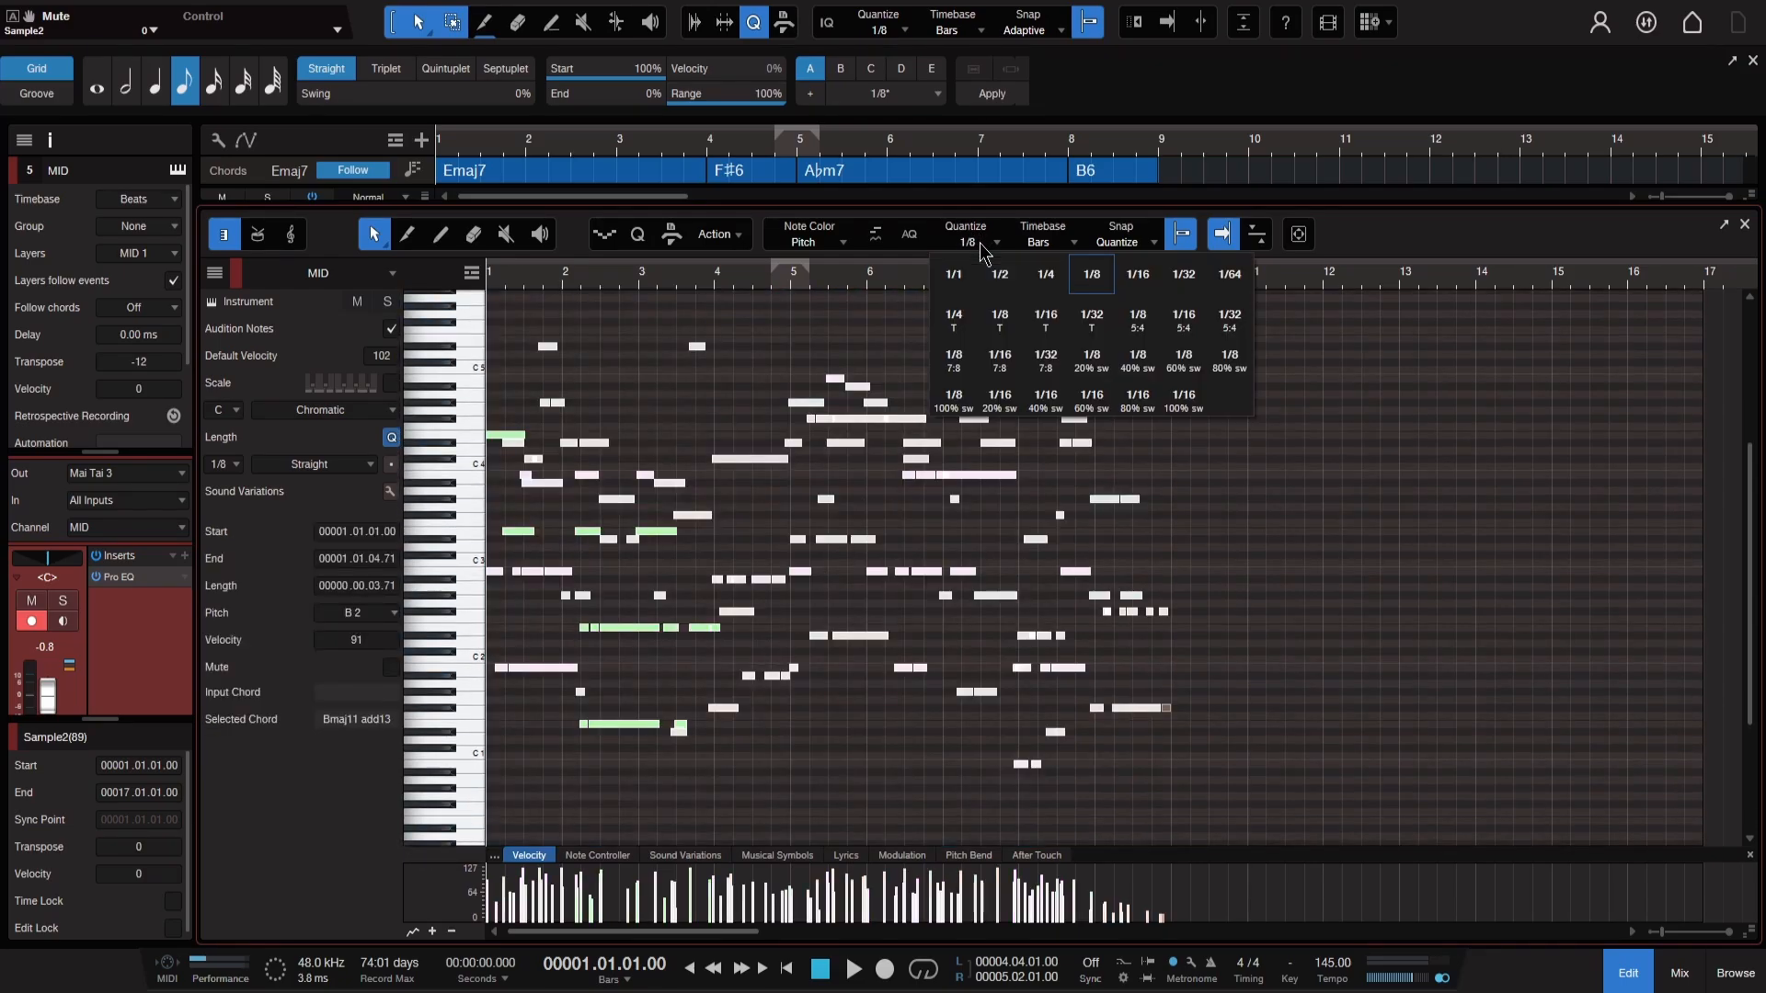
click(1095, 281)
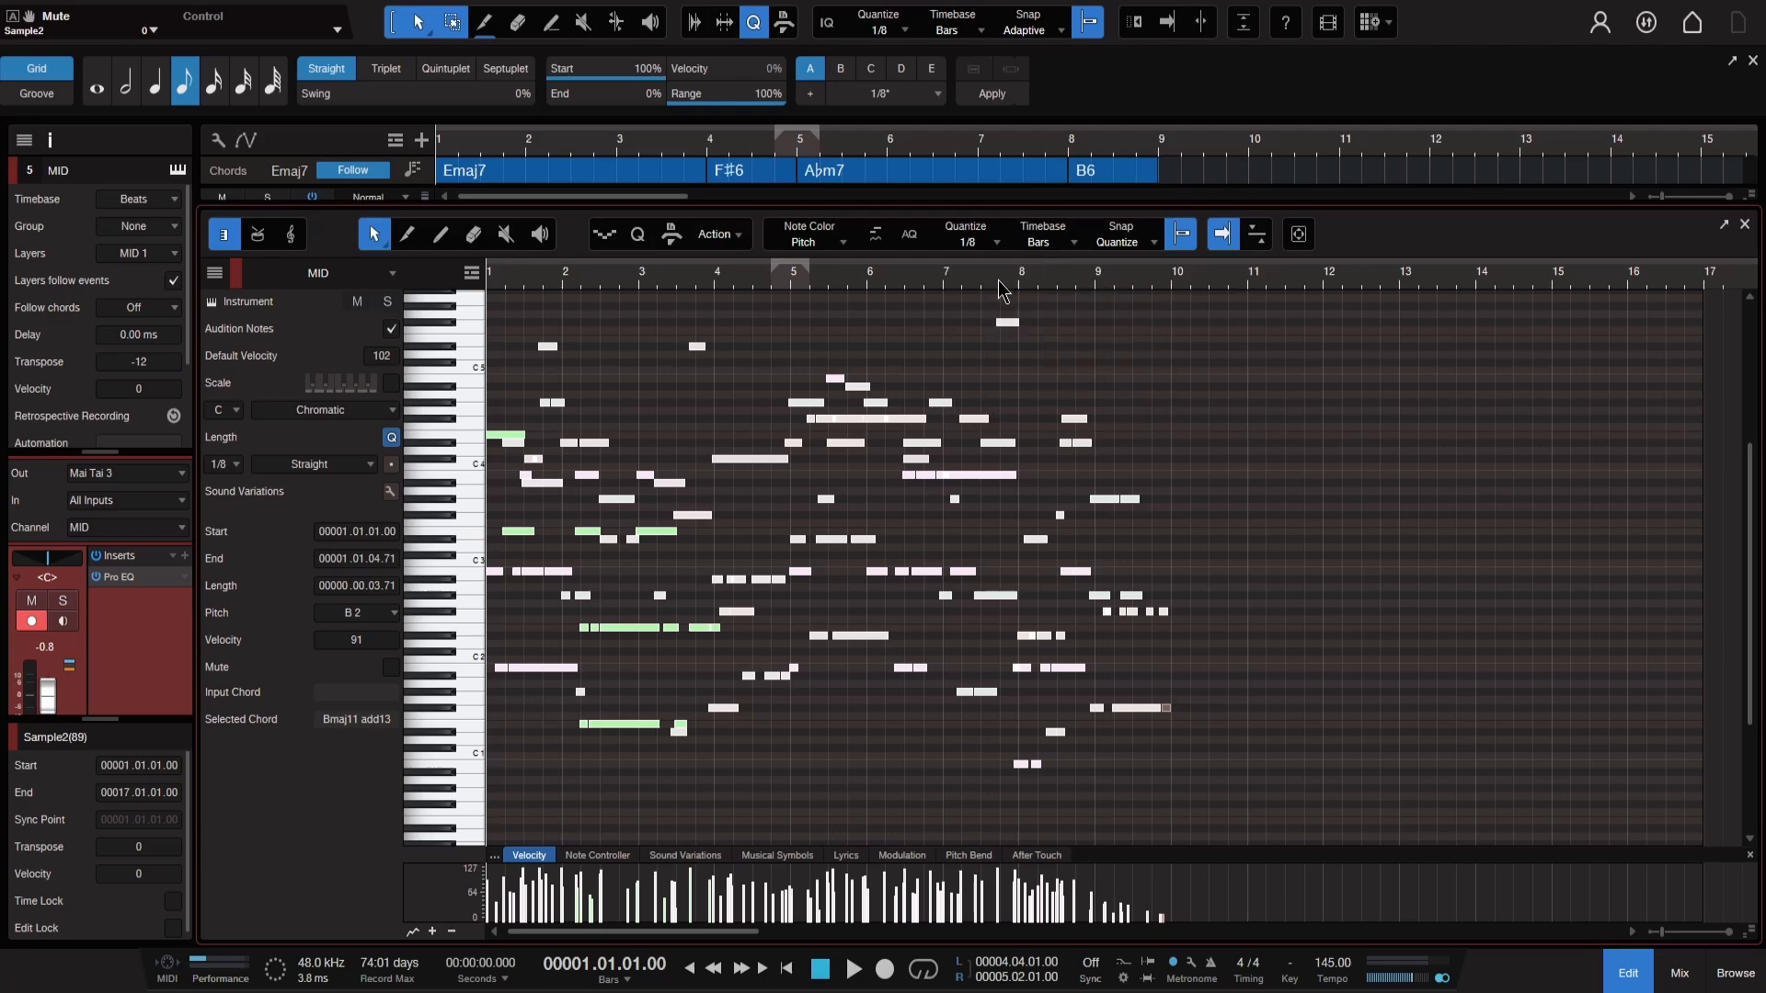
key(q)
click(886, 331)
key(space)
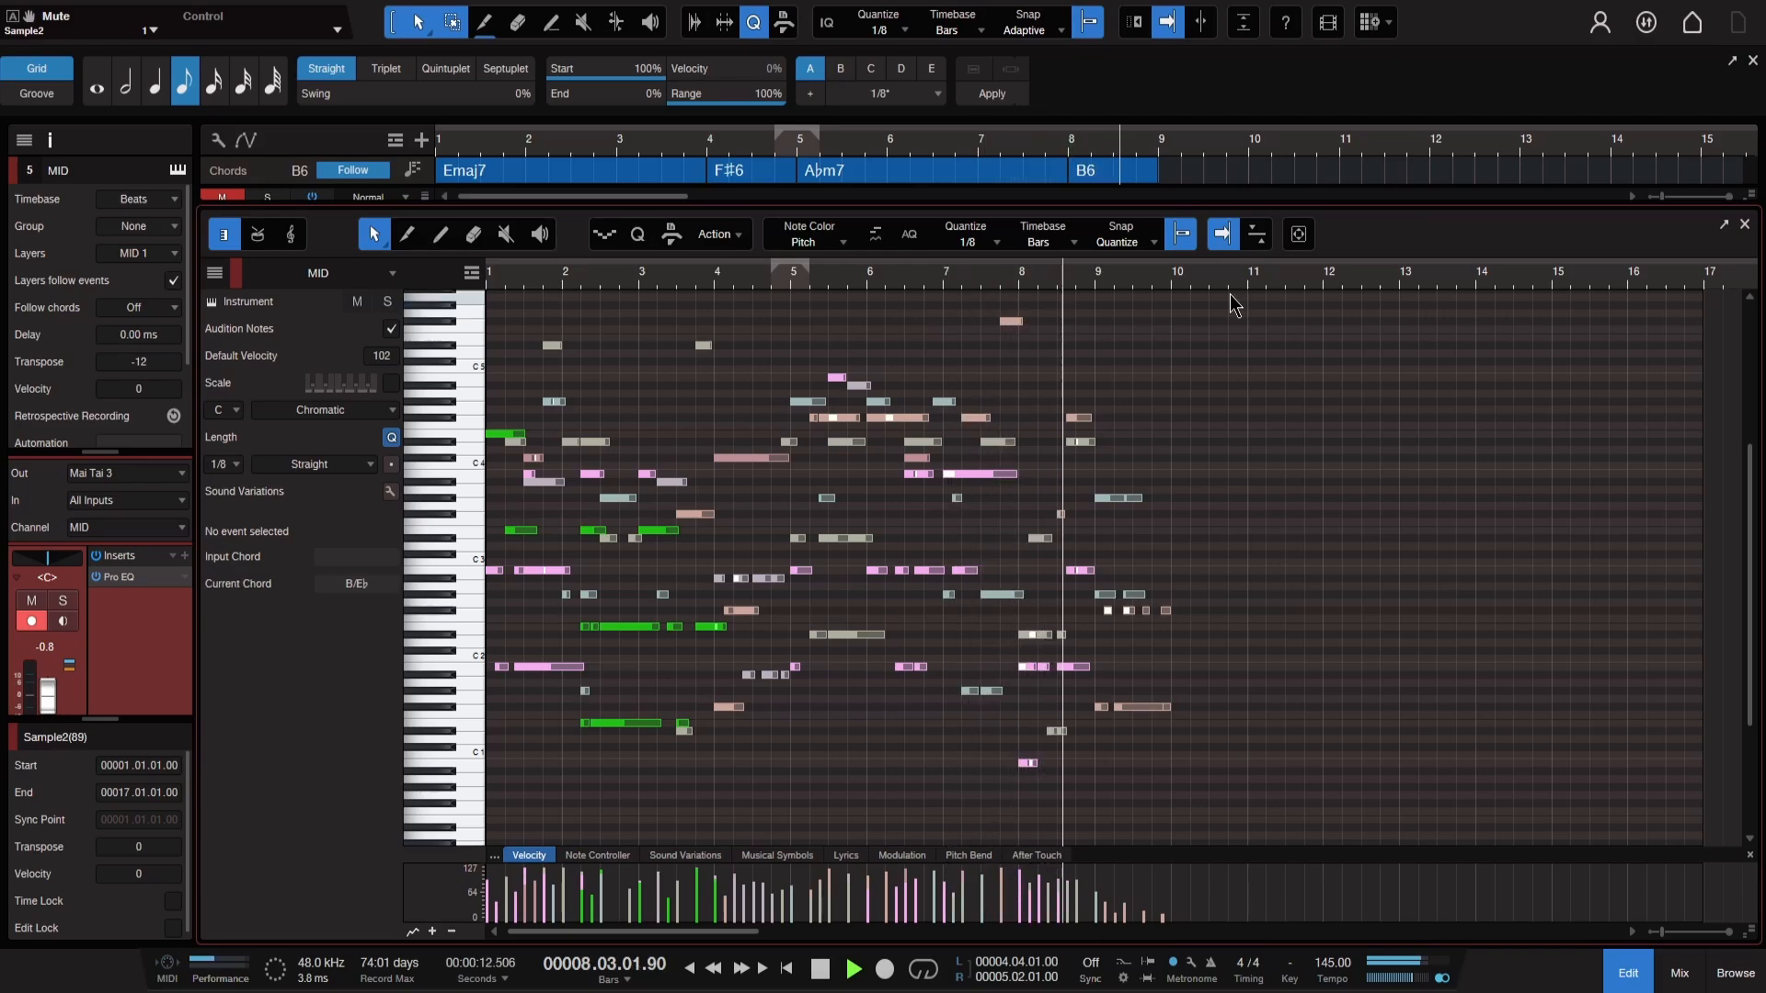
key(space)
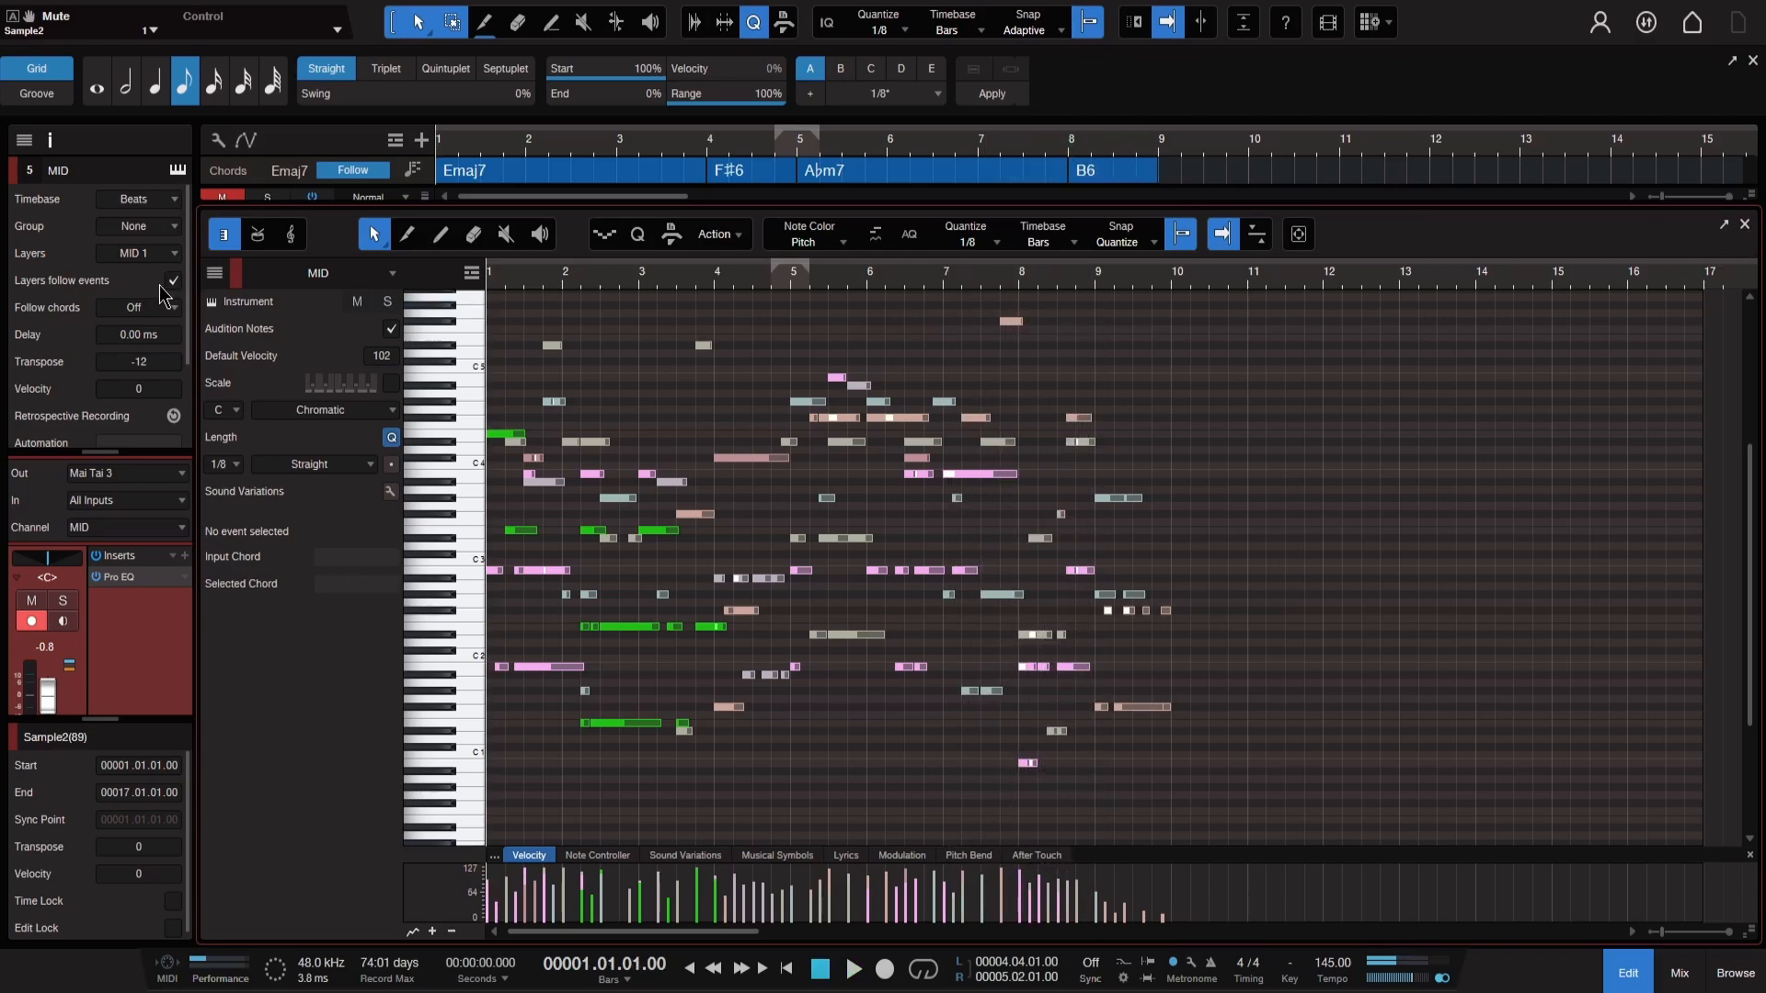
- Set the MID track's Follow chords mode to Parallel and close the note editor
click(144, 313)
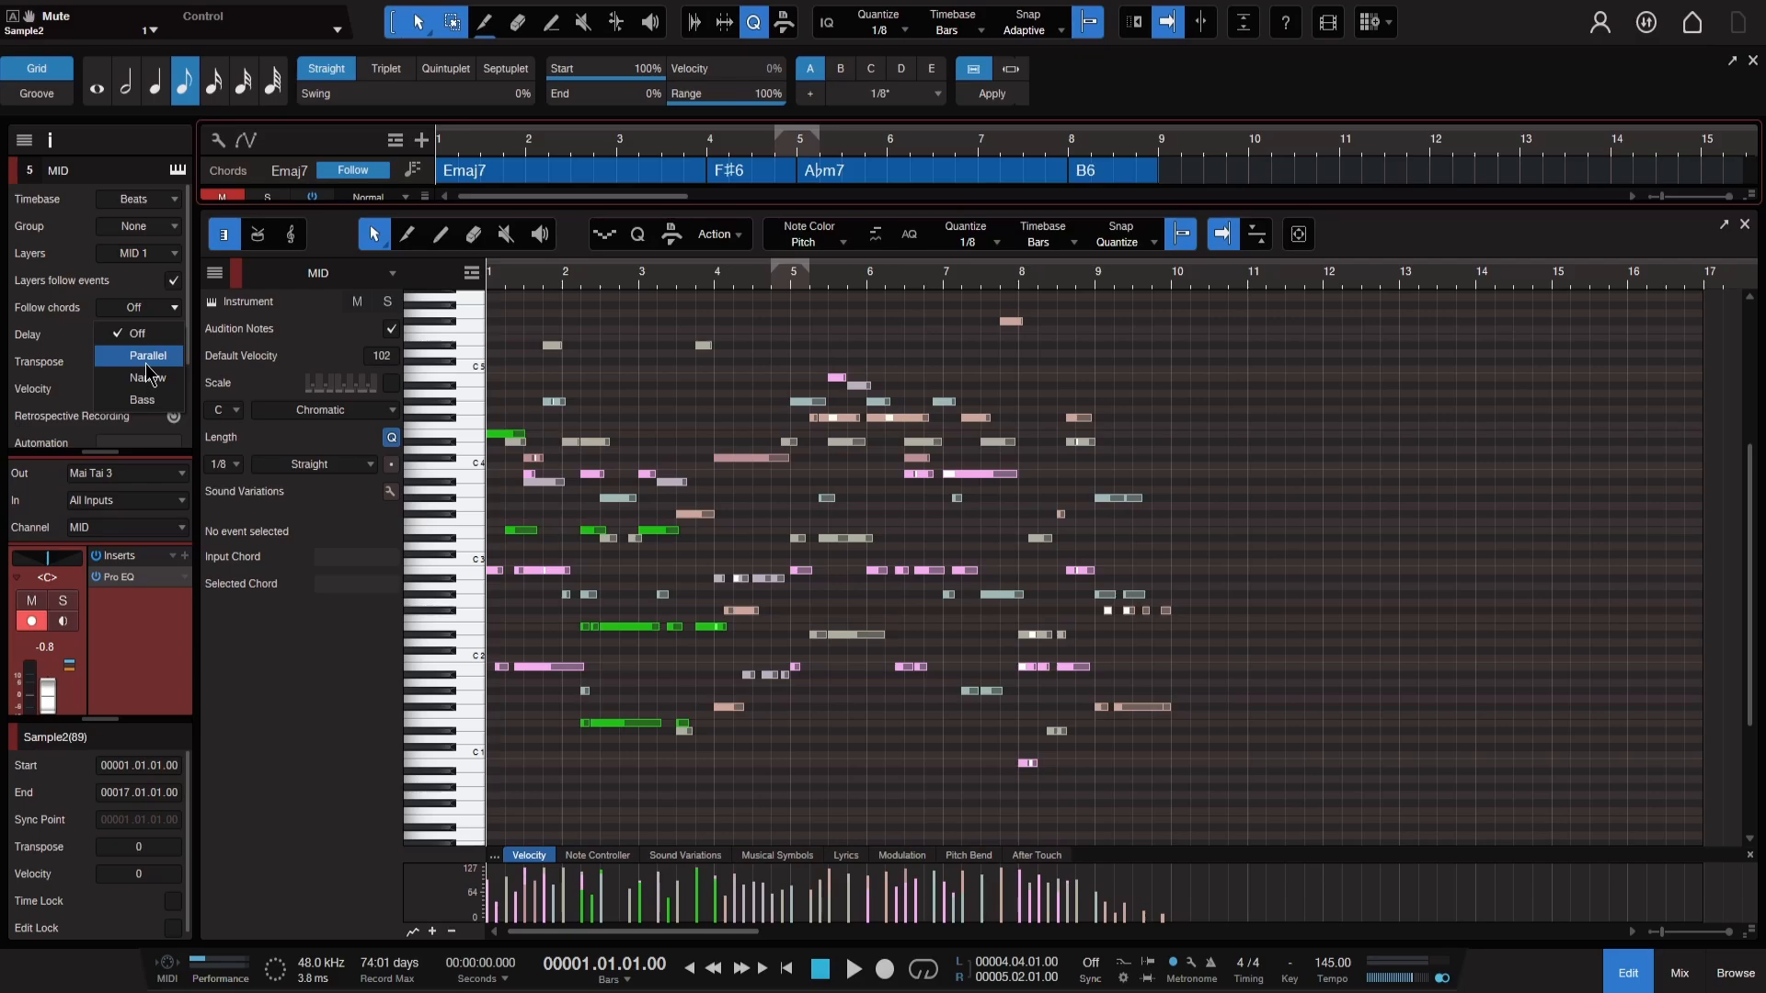
click(146, 362)
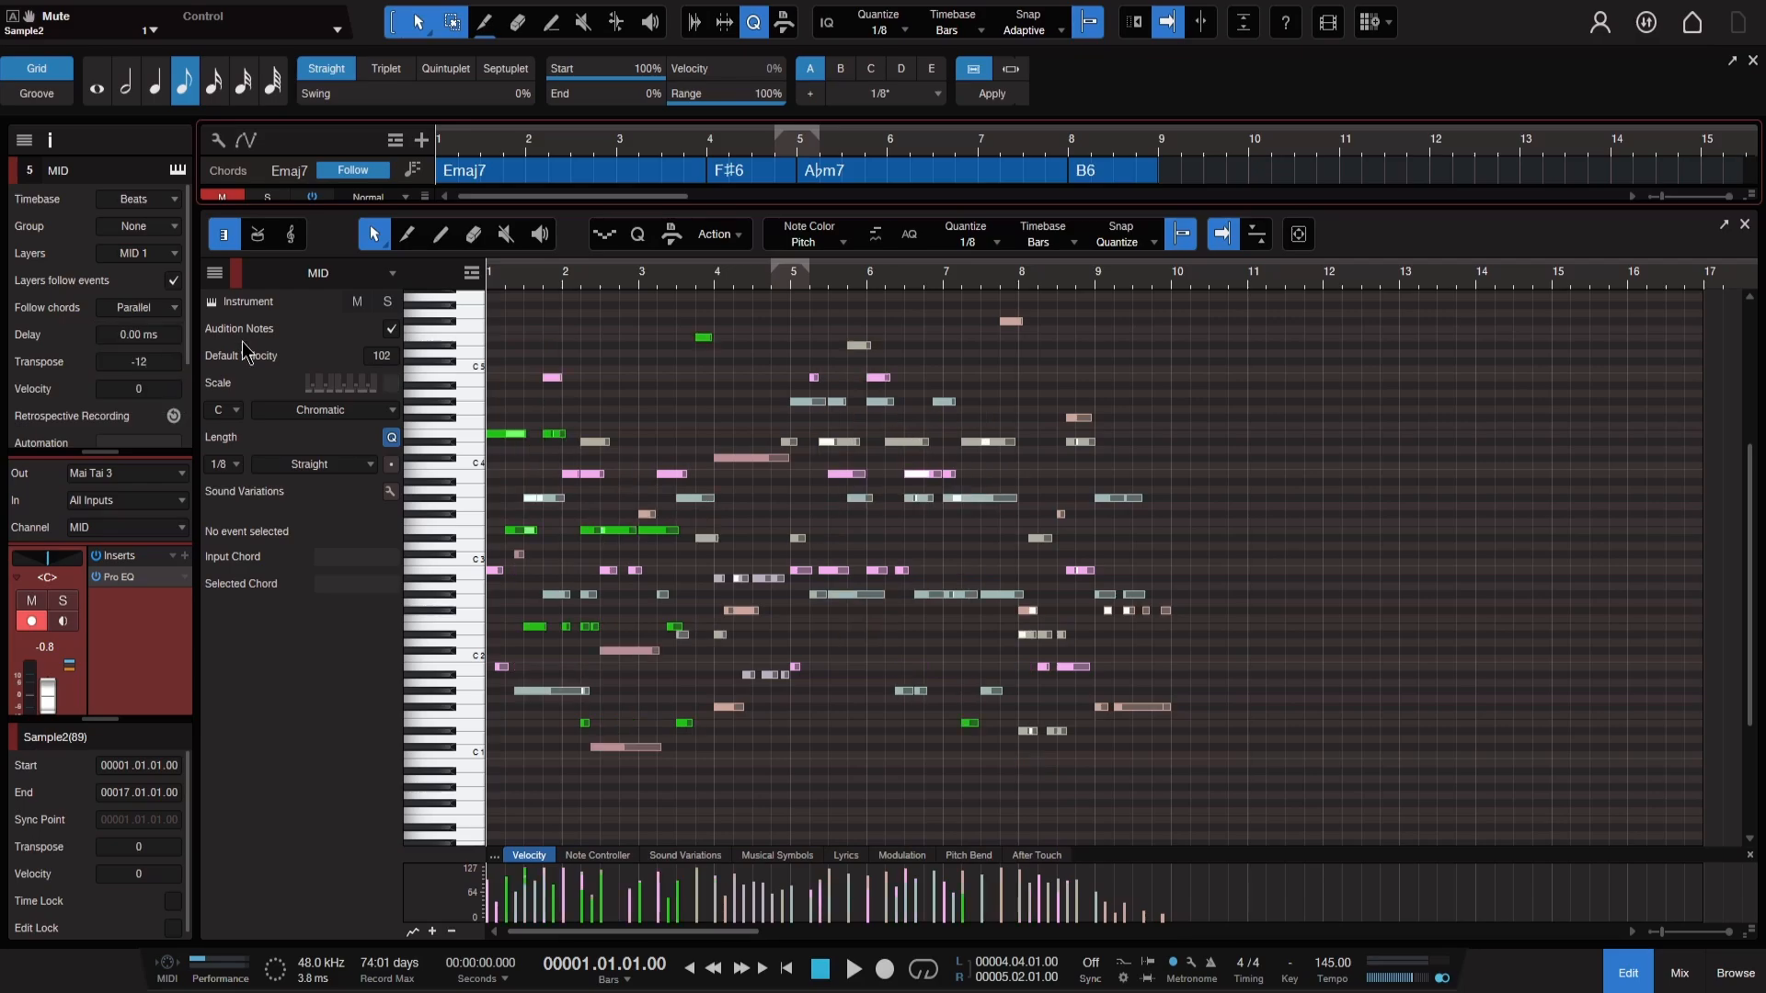
click(1745, 226)
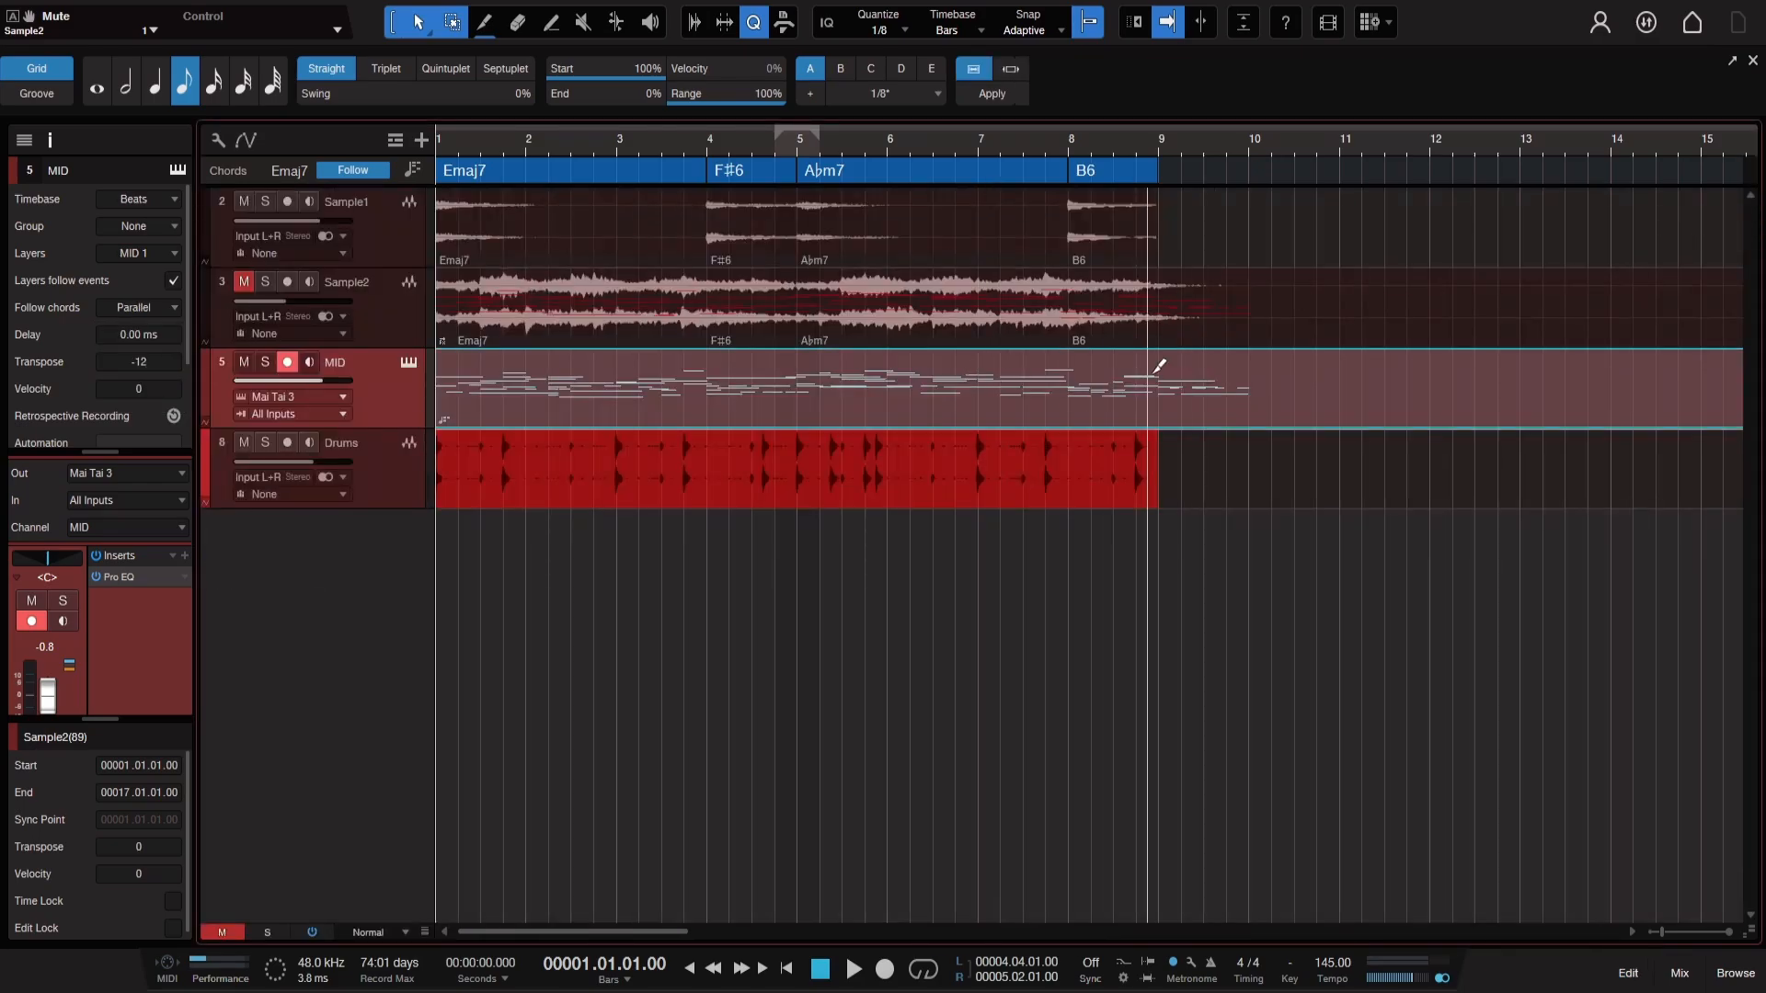
- Shorten the MID part to bar 1, duplicate it seven times up to bar 9, and play it back
drag(1253, 383, 552, 394)
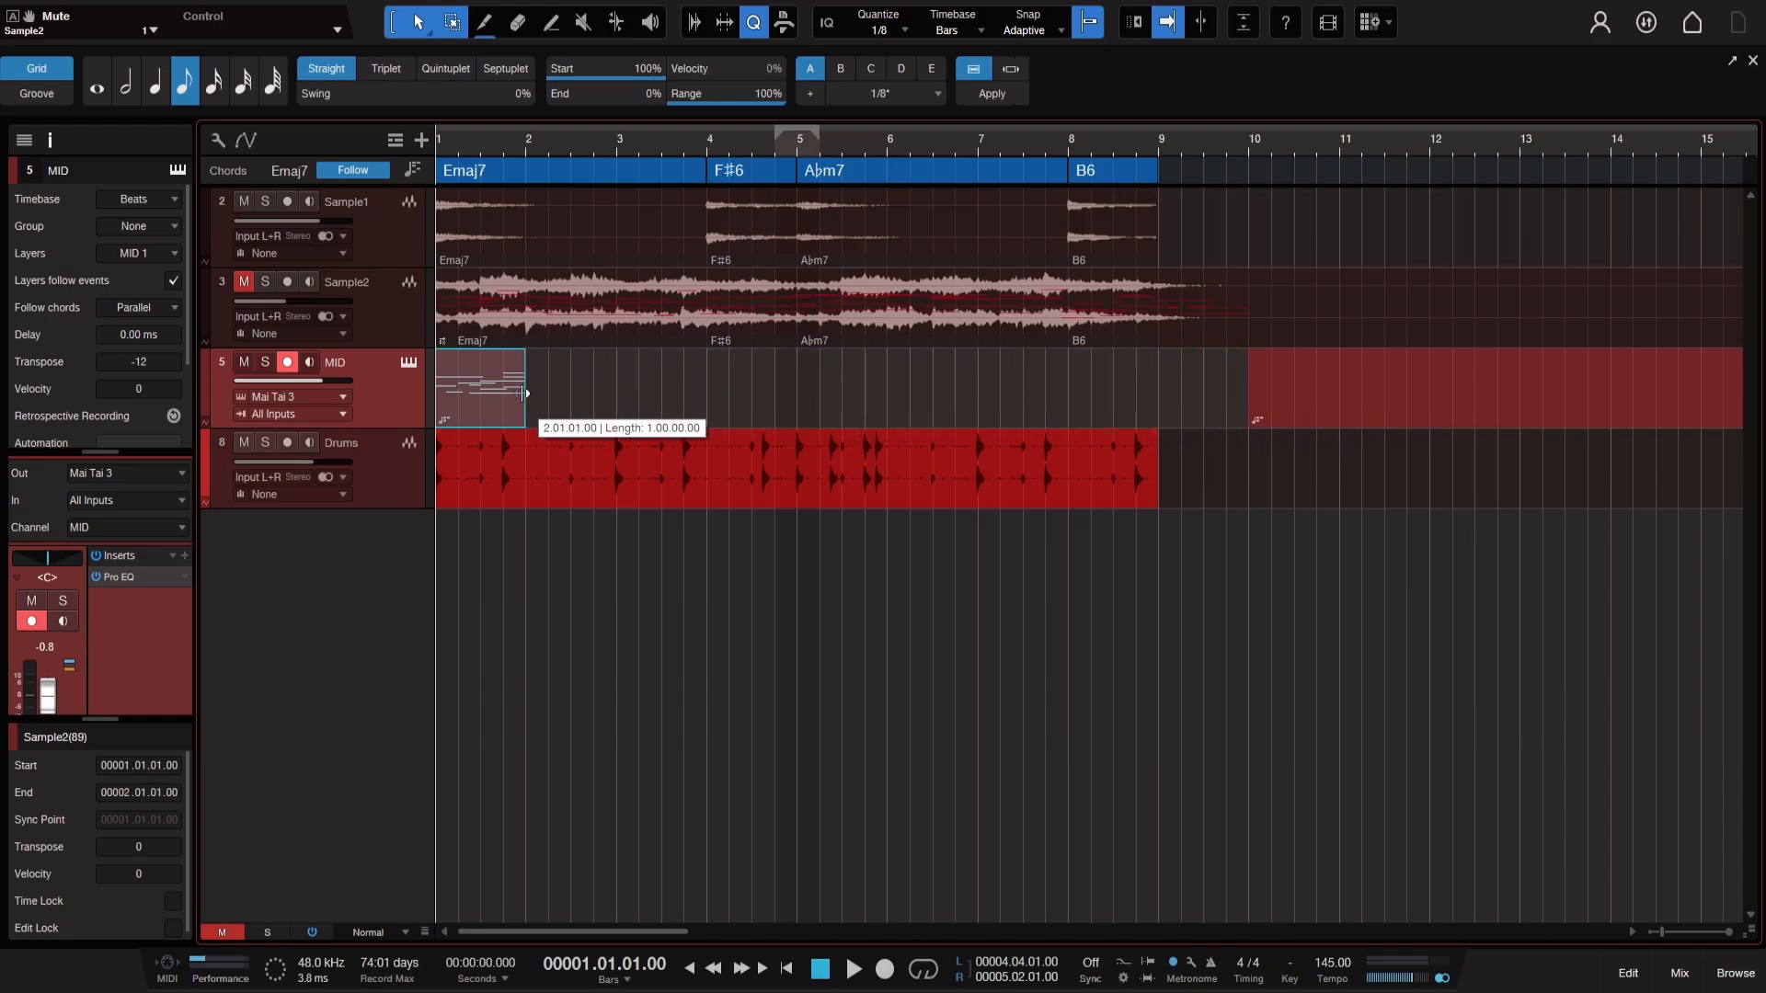
key(d)
key(d)
key(d)
key(d)
key(d)
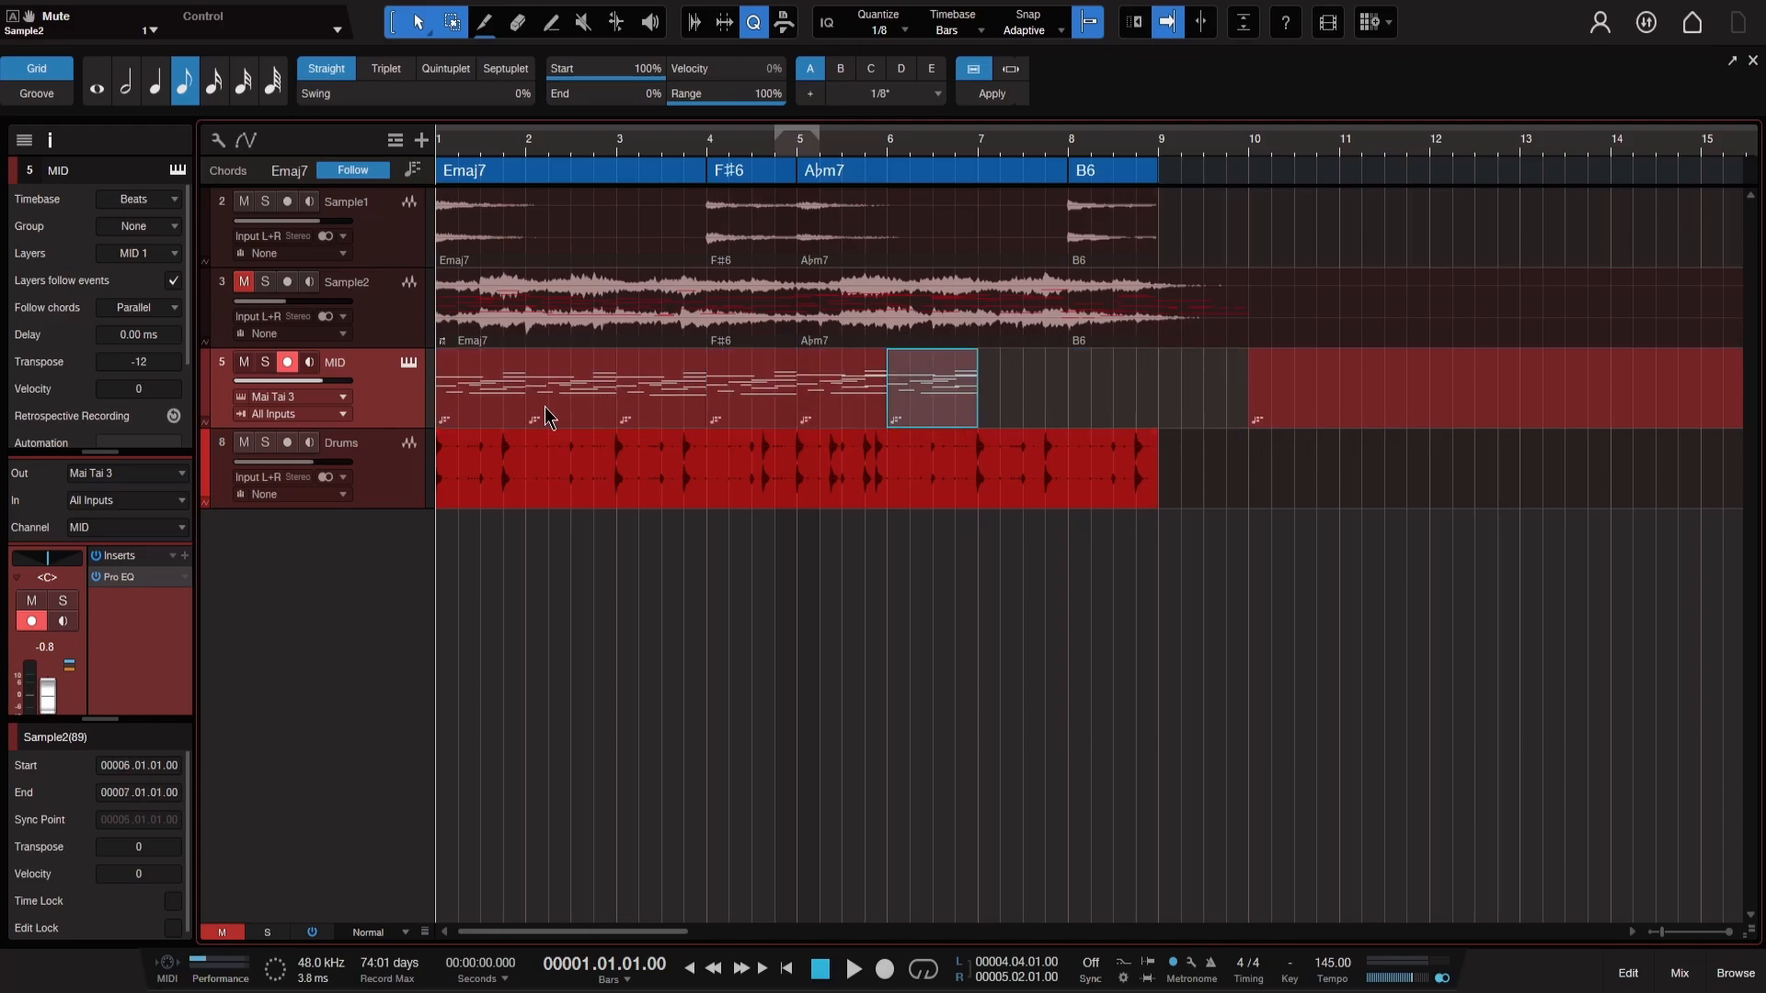
key(d)
key(d)
key(space)
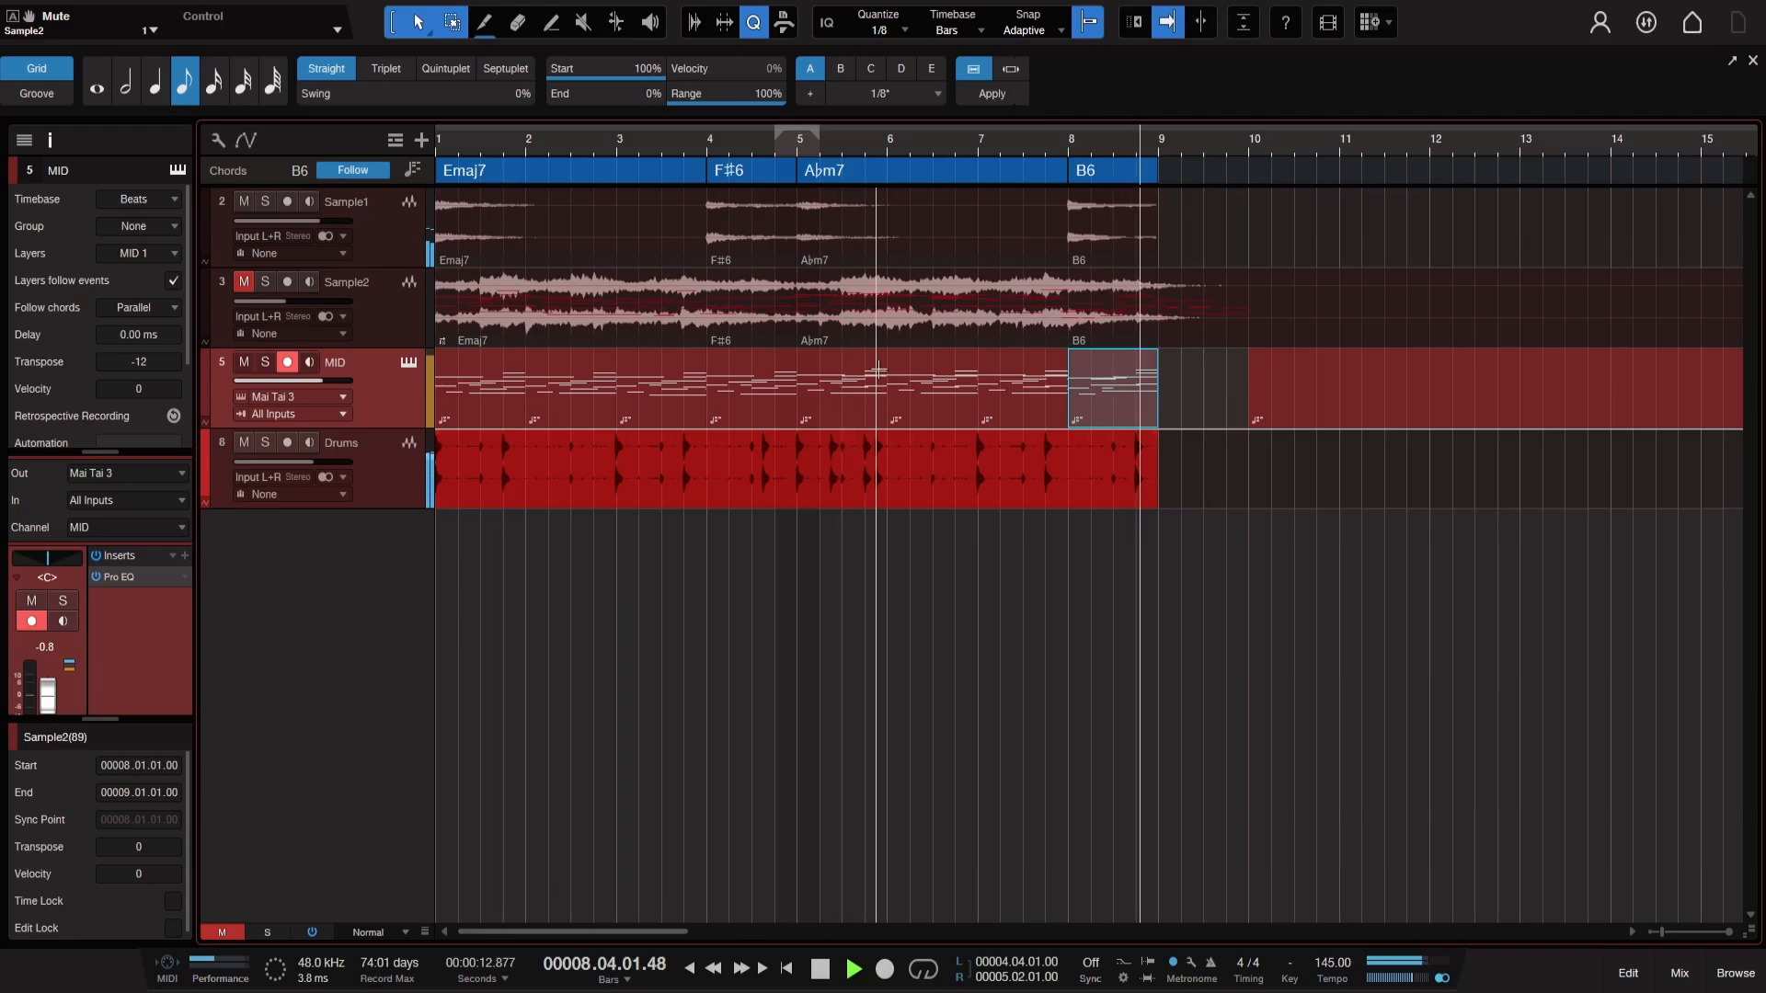
key(space)
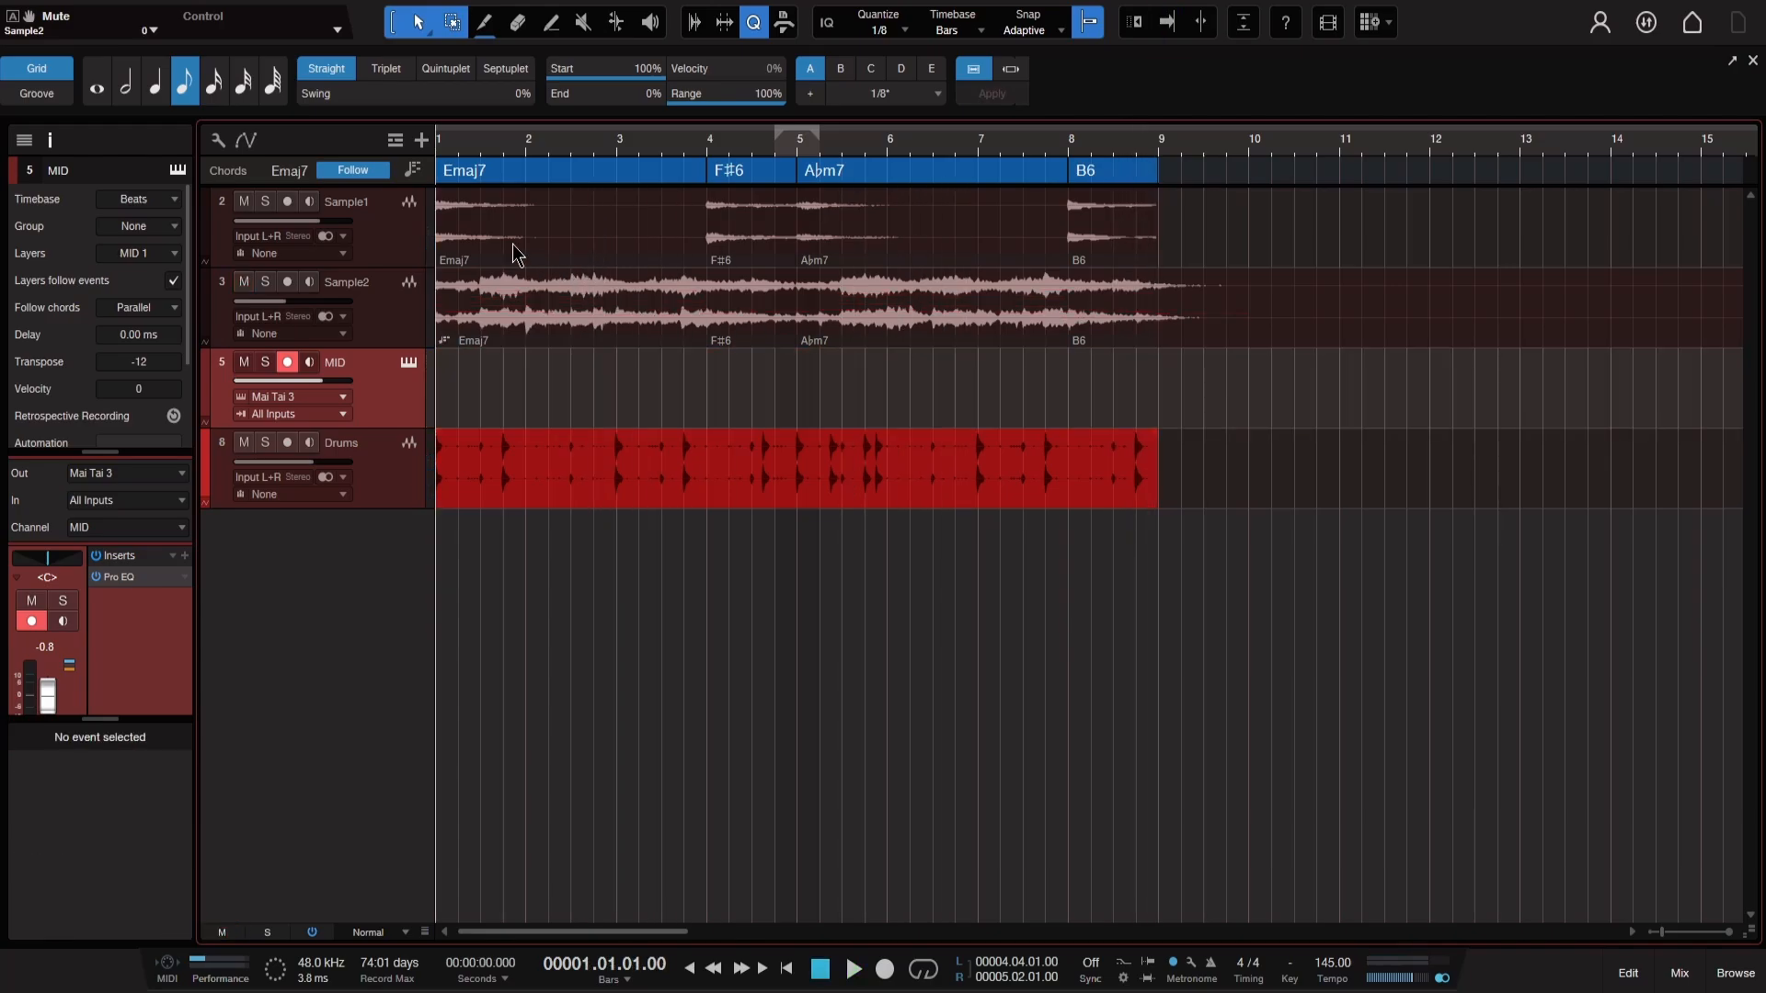
- Set Quantize to 1/1 and split the Sample1 and Sample2 events between bars 1 and 9 at the grid
click(1173, 292)
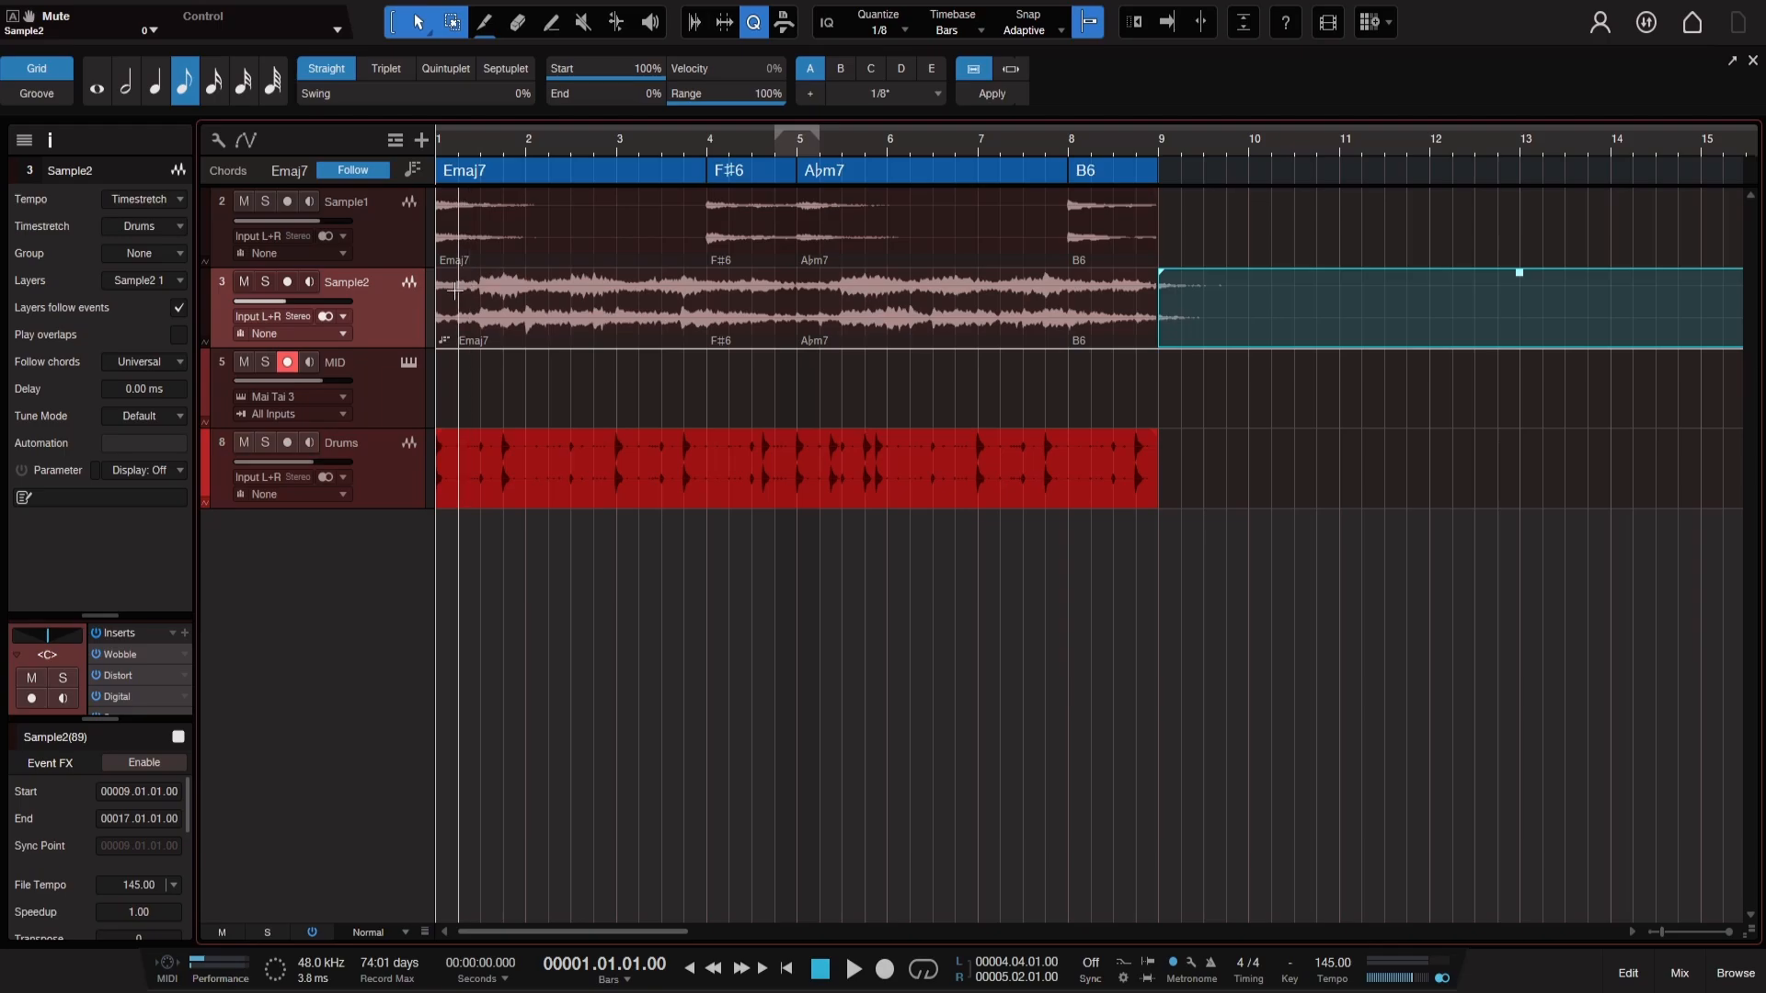
drag(1147, 405, 487, 258)
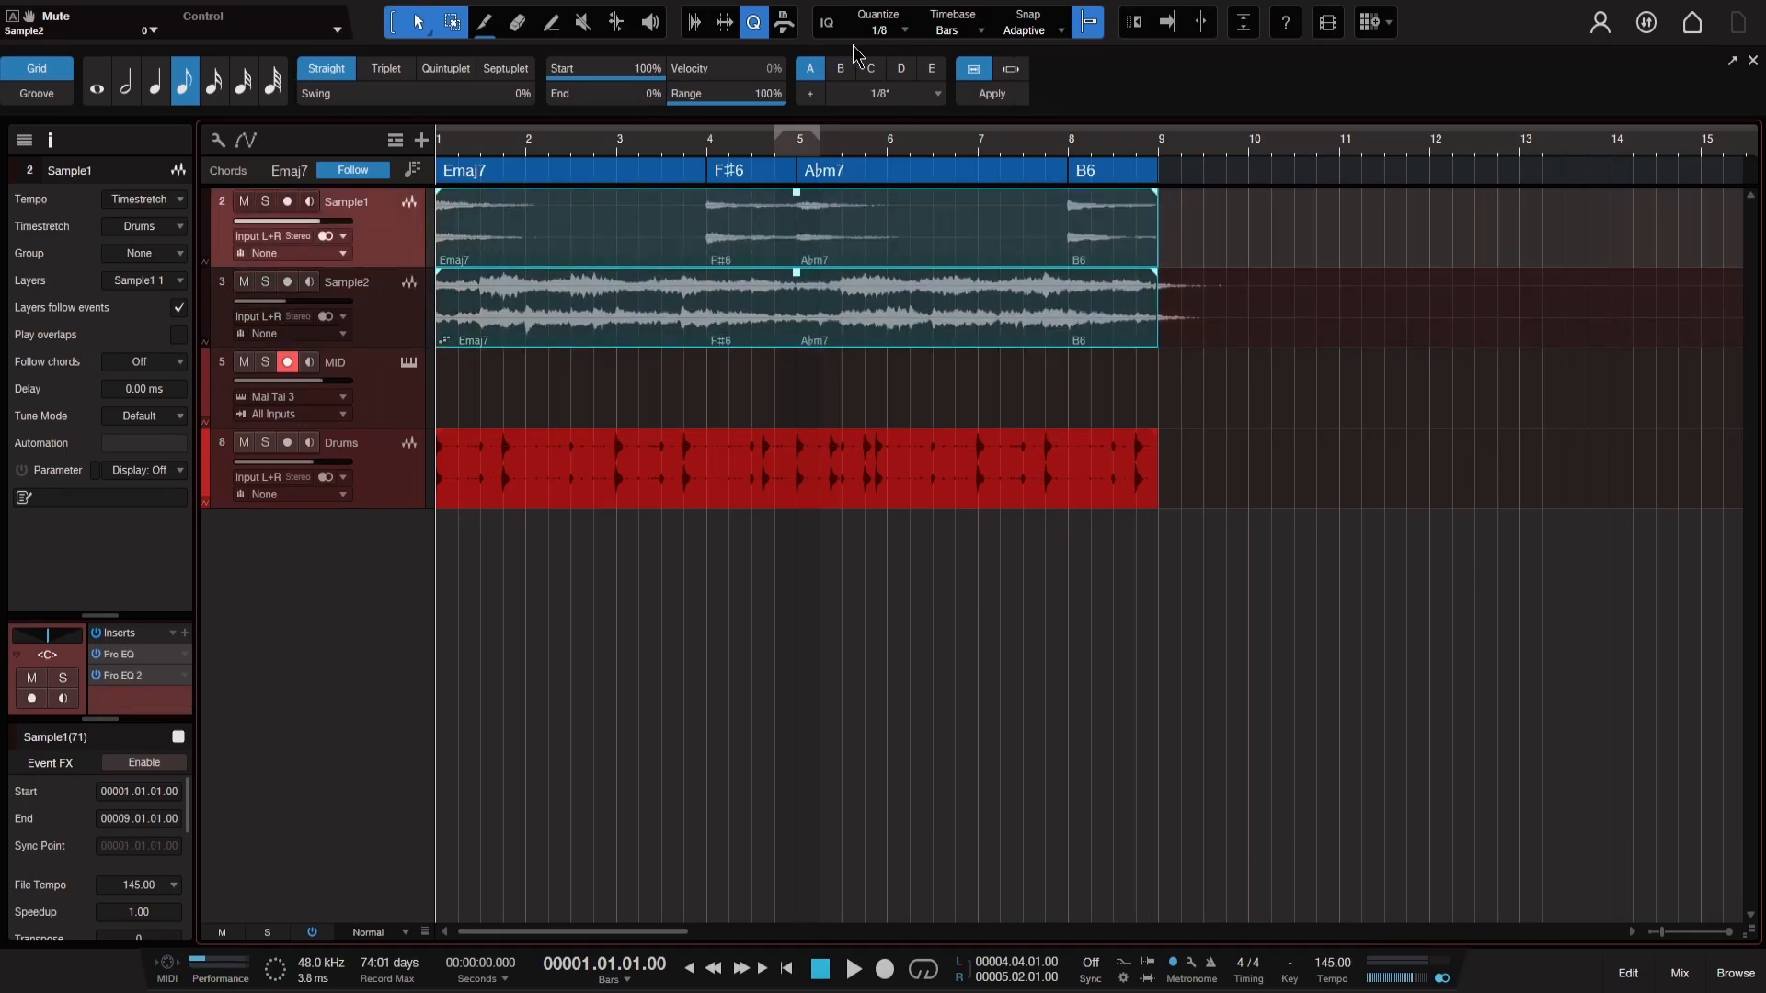
click(877, 31)
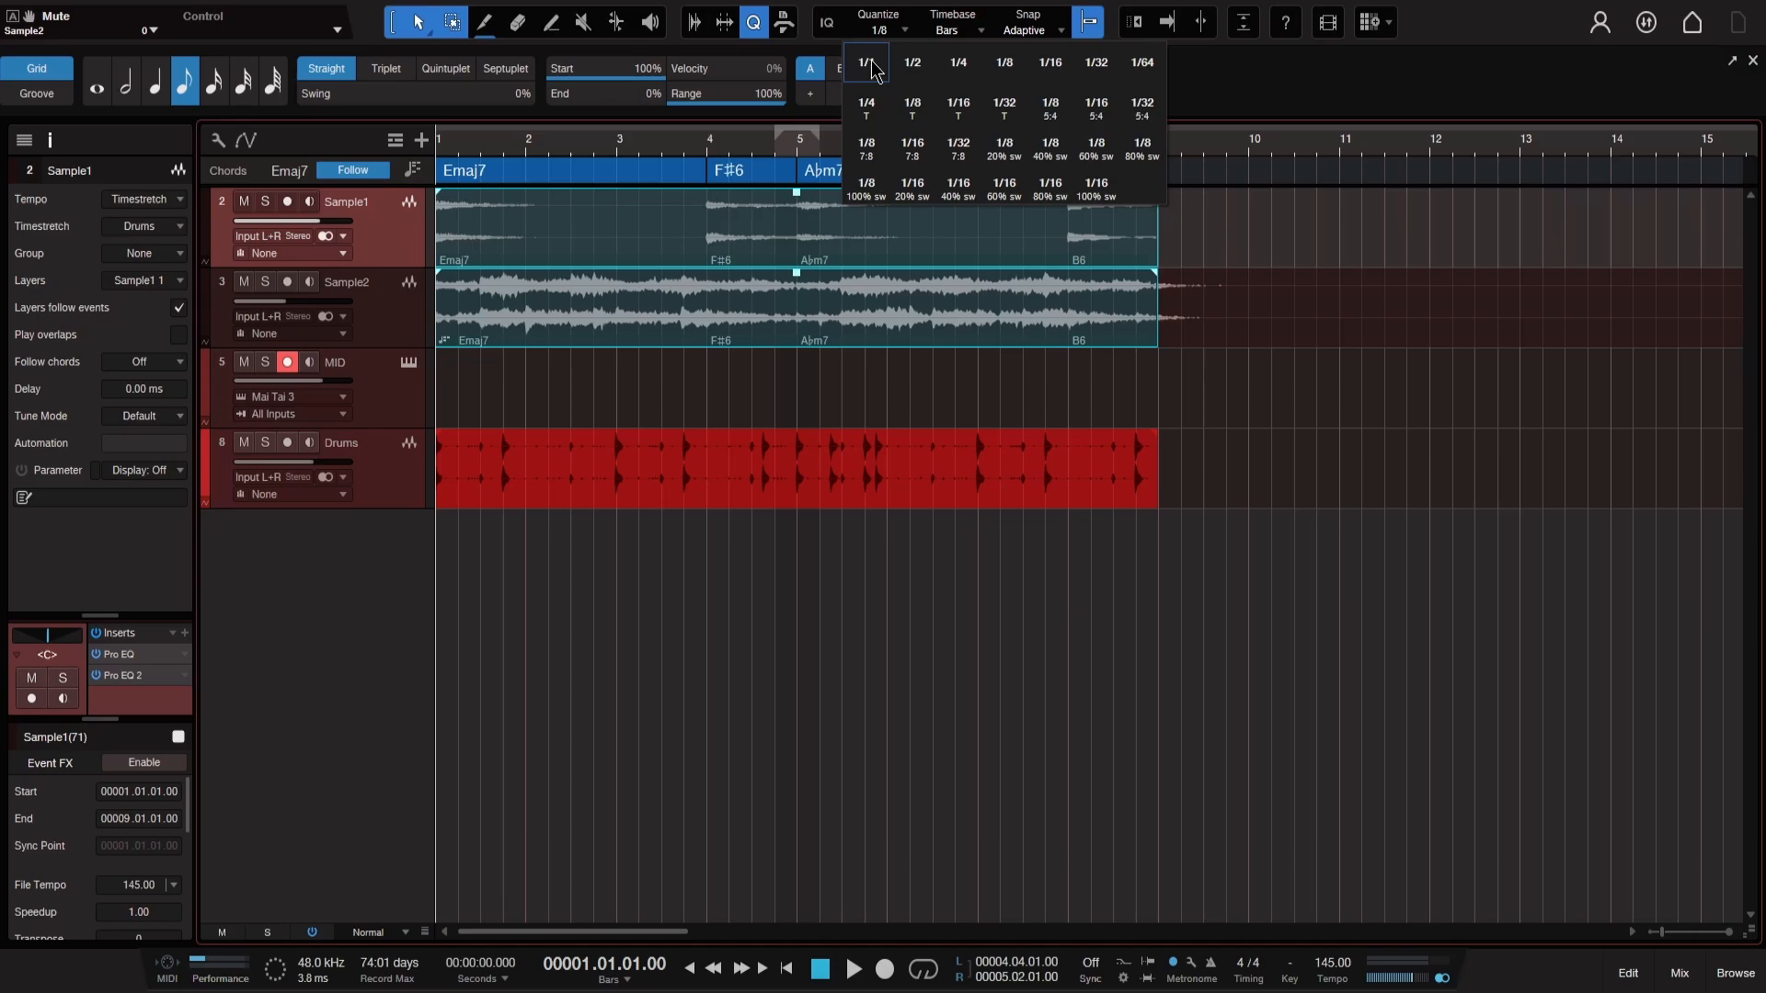
click(871, 64)
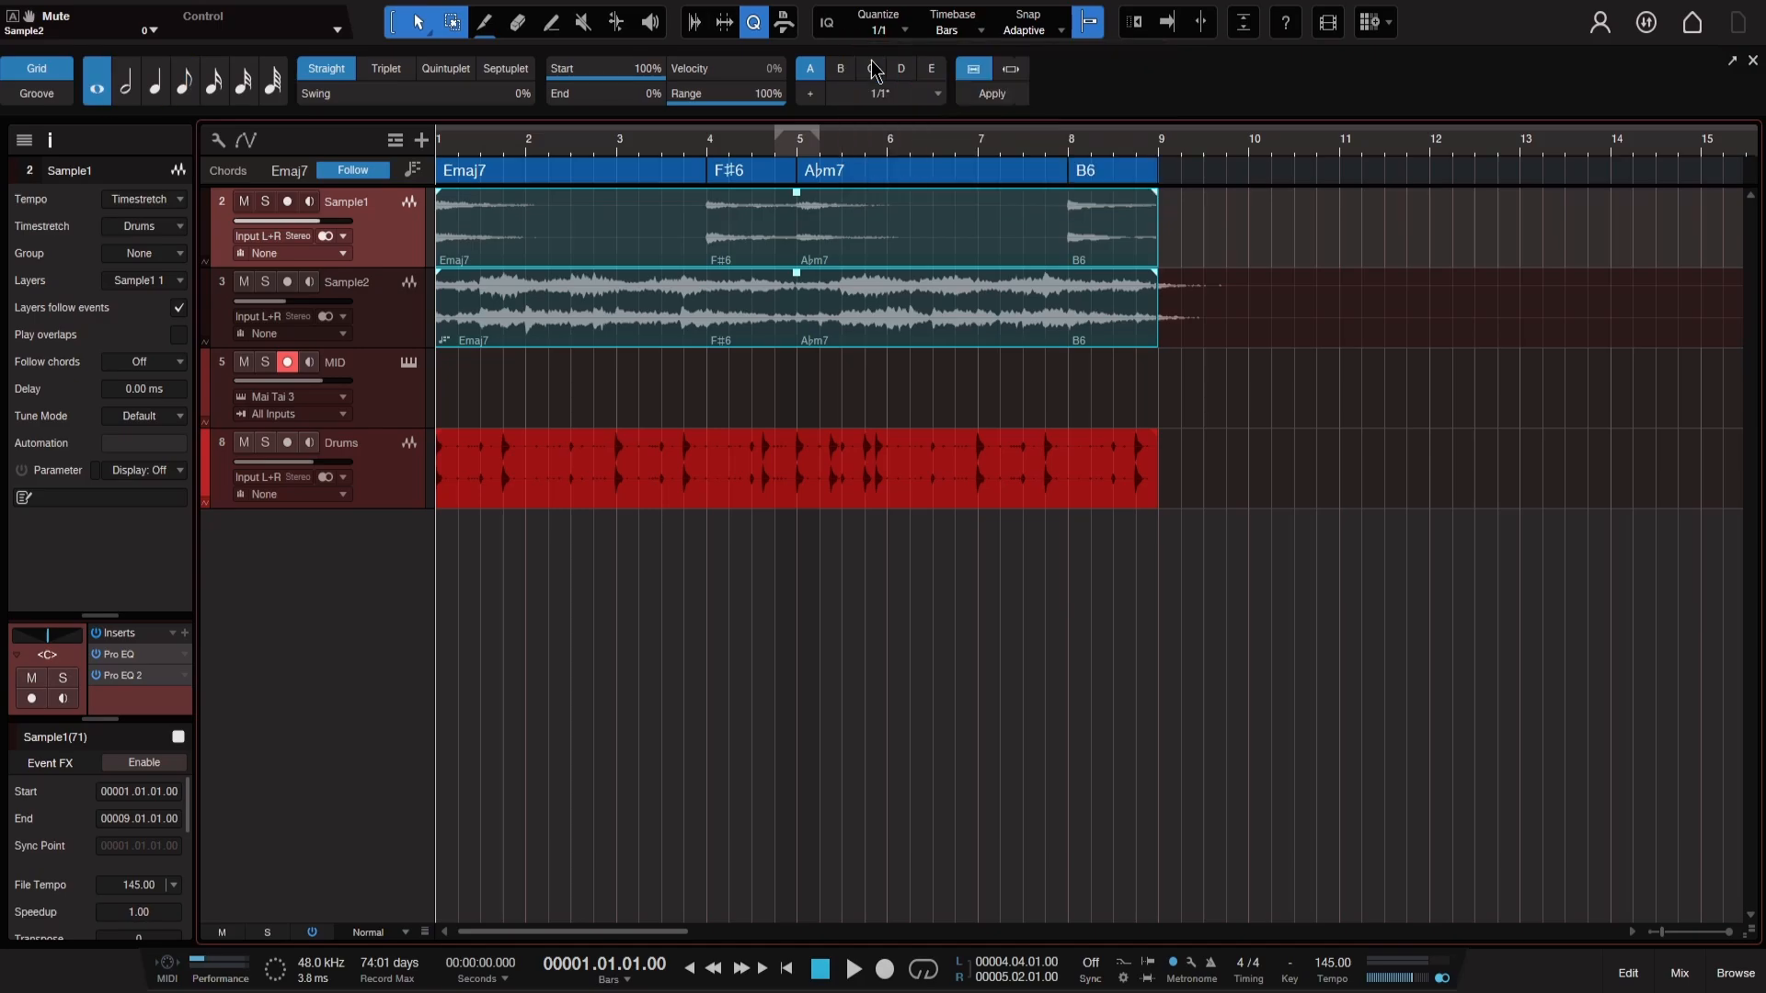
right_click(559, 251)
mouse_move(696, 685)
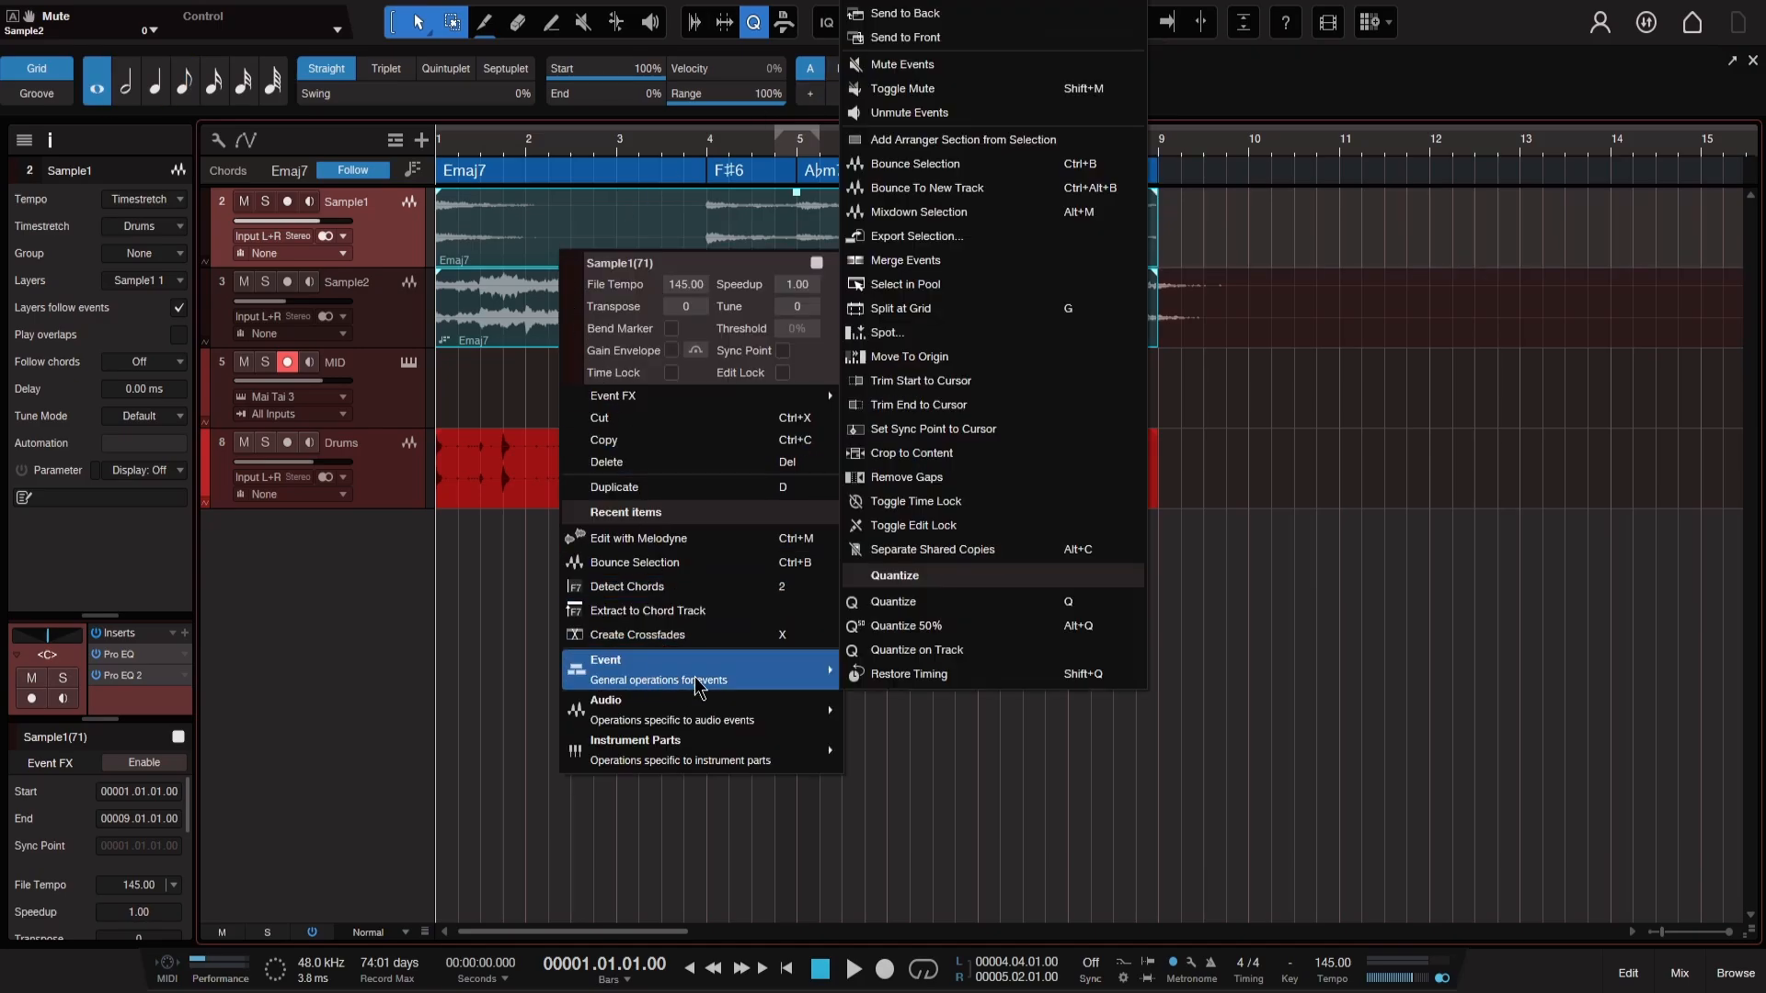
click(942, 316)
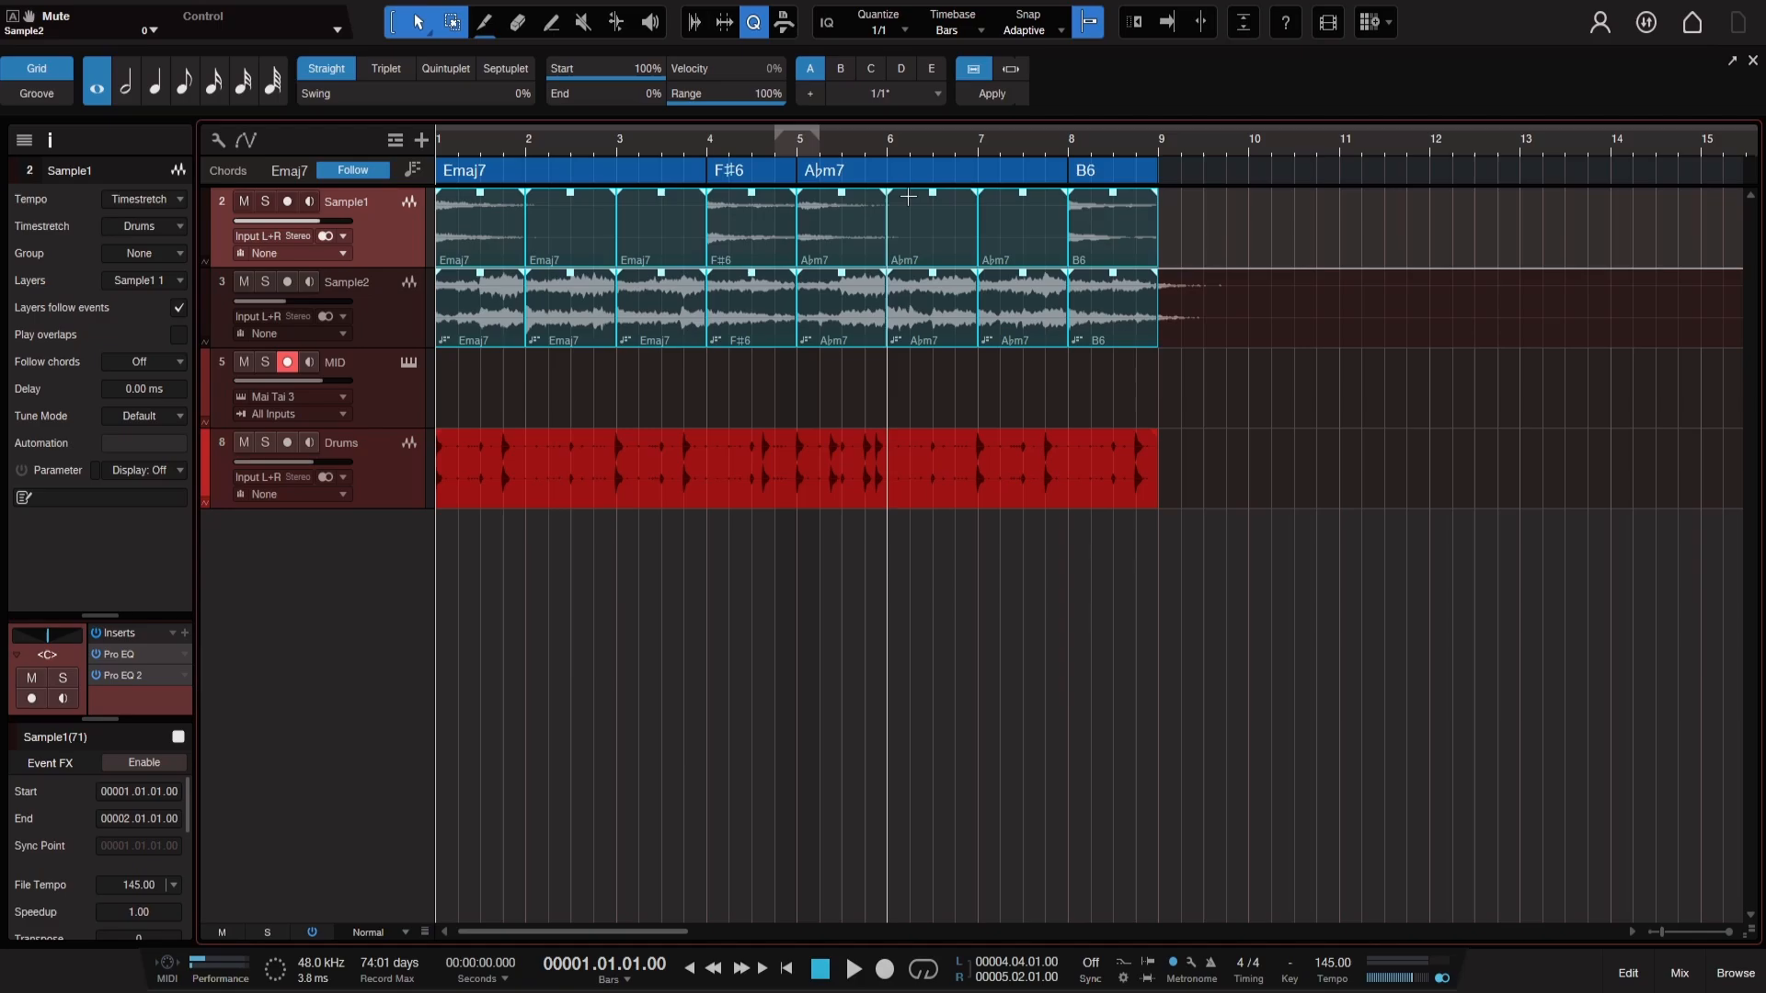
- Set Quantize to 1/2 and time-stretch all the split Sample1 and Sample2 events to a Speedup of 0.50
click(886, 37)
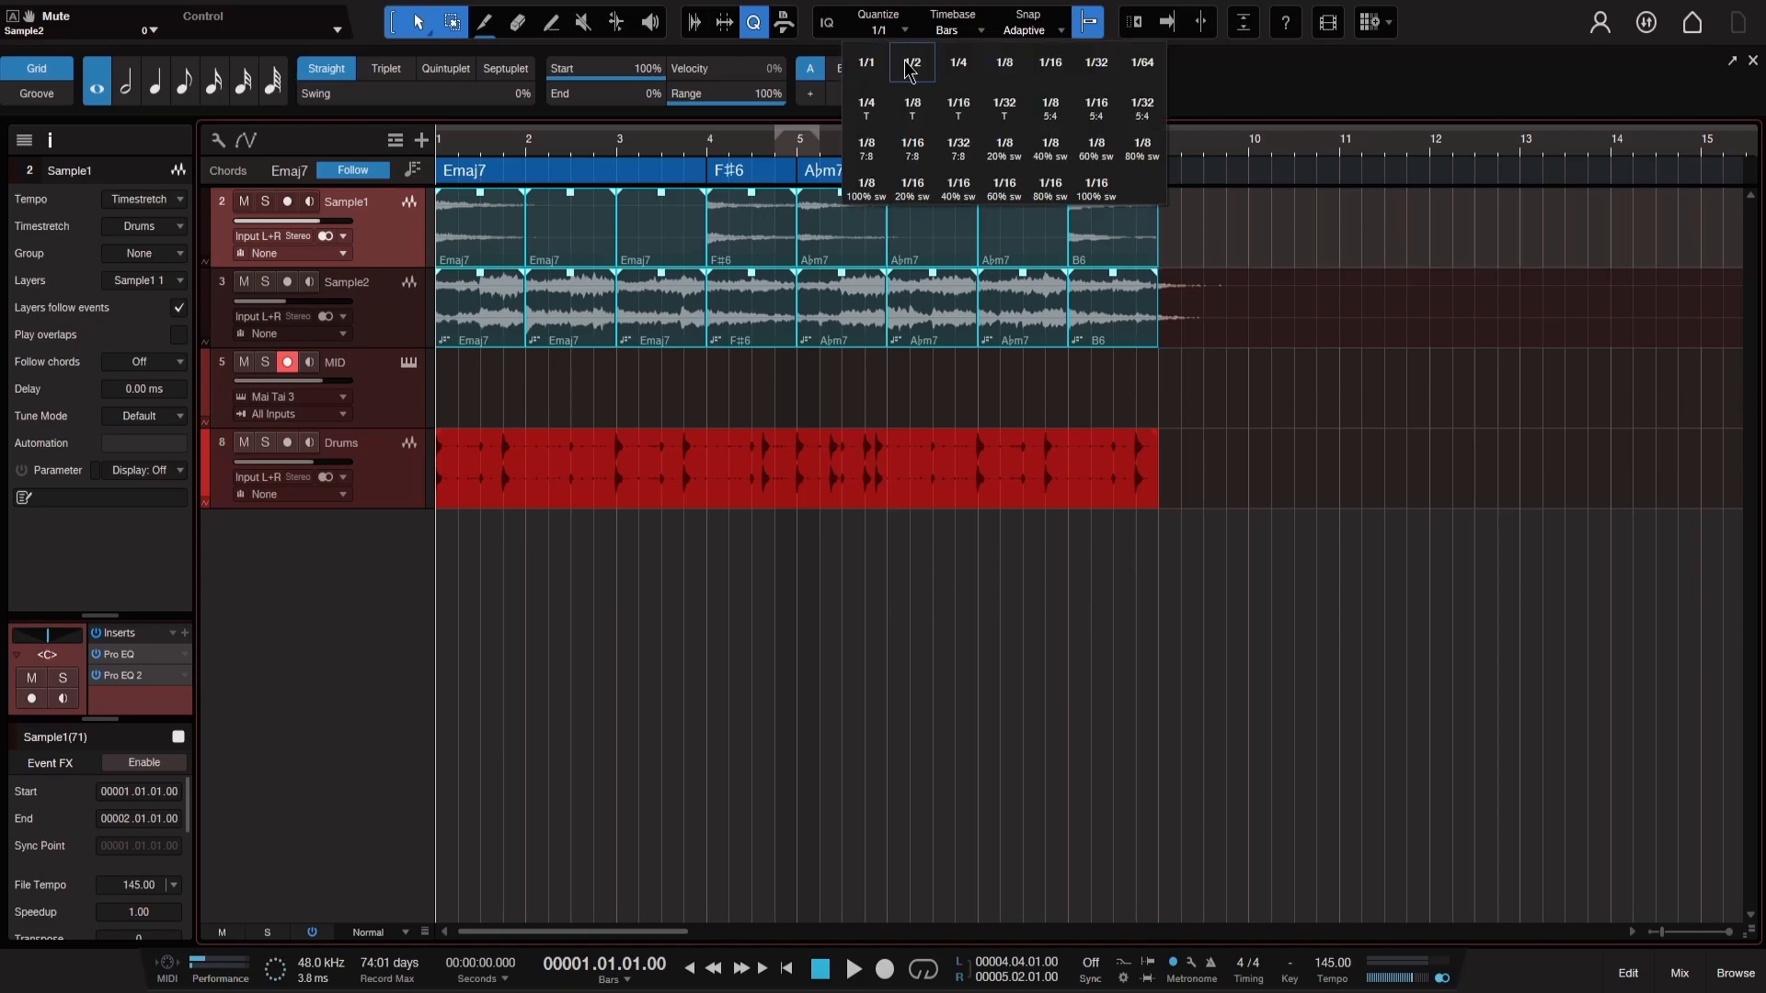
click(910, 65)
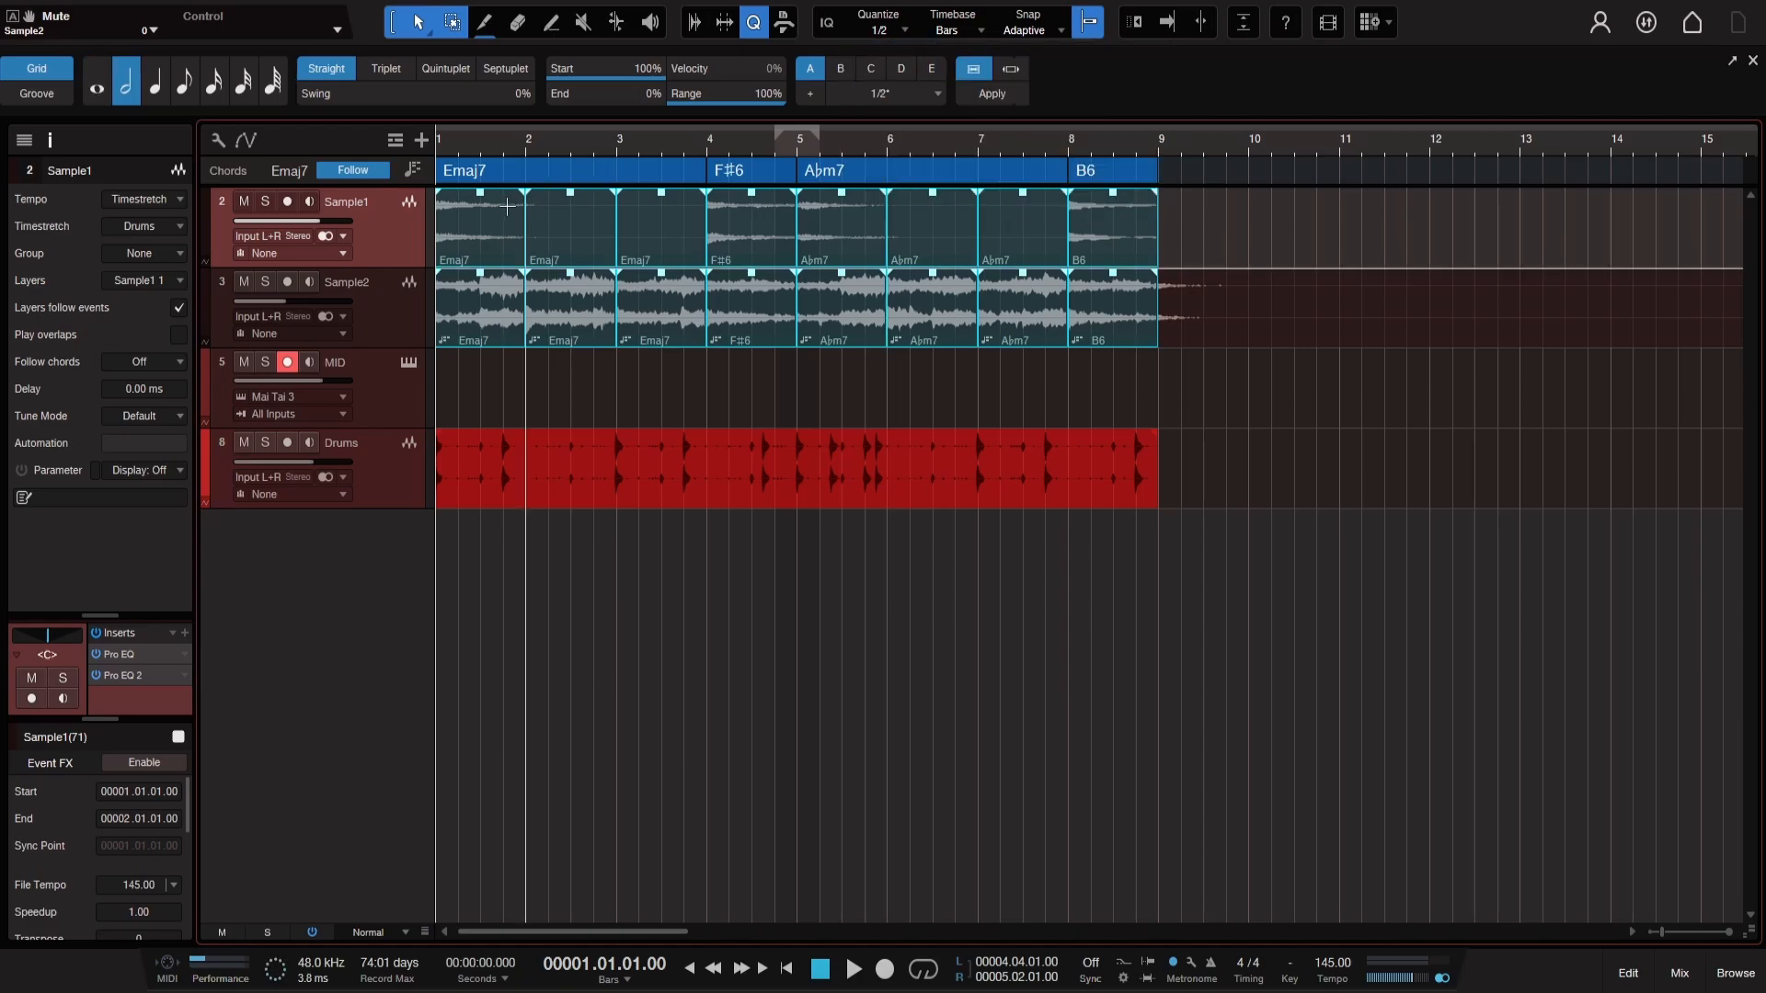
mouse_move(524, 222)
mouse_down()
mouse_move(482, 227)
mouse_move(523, 227)
mouse_up()
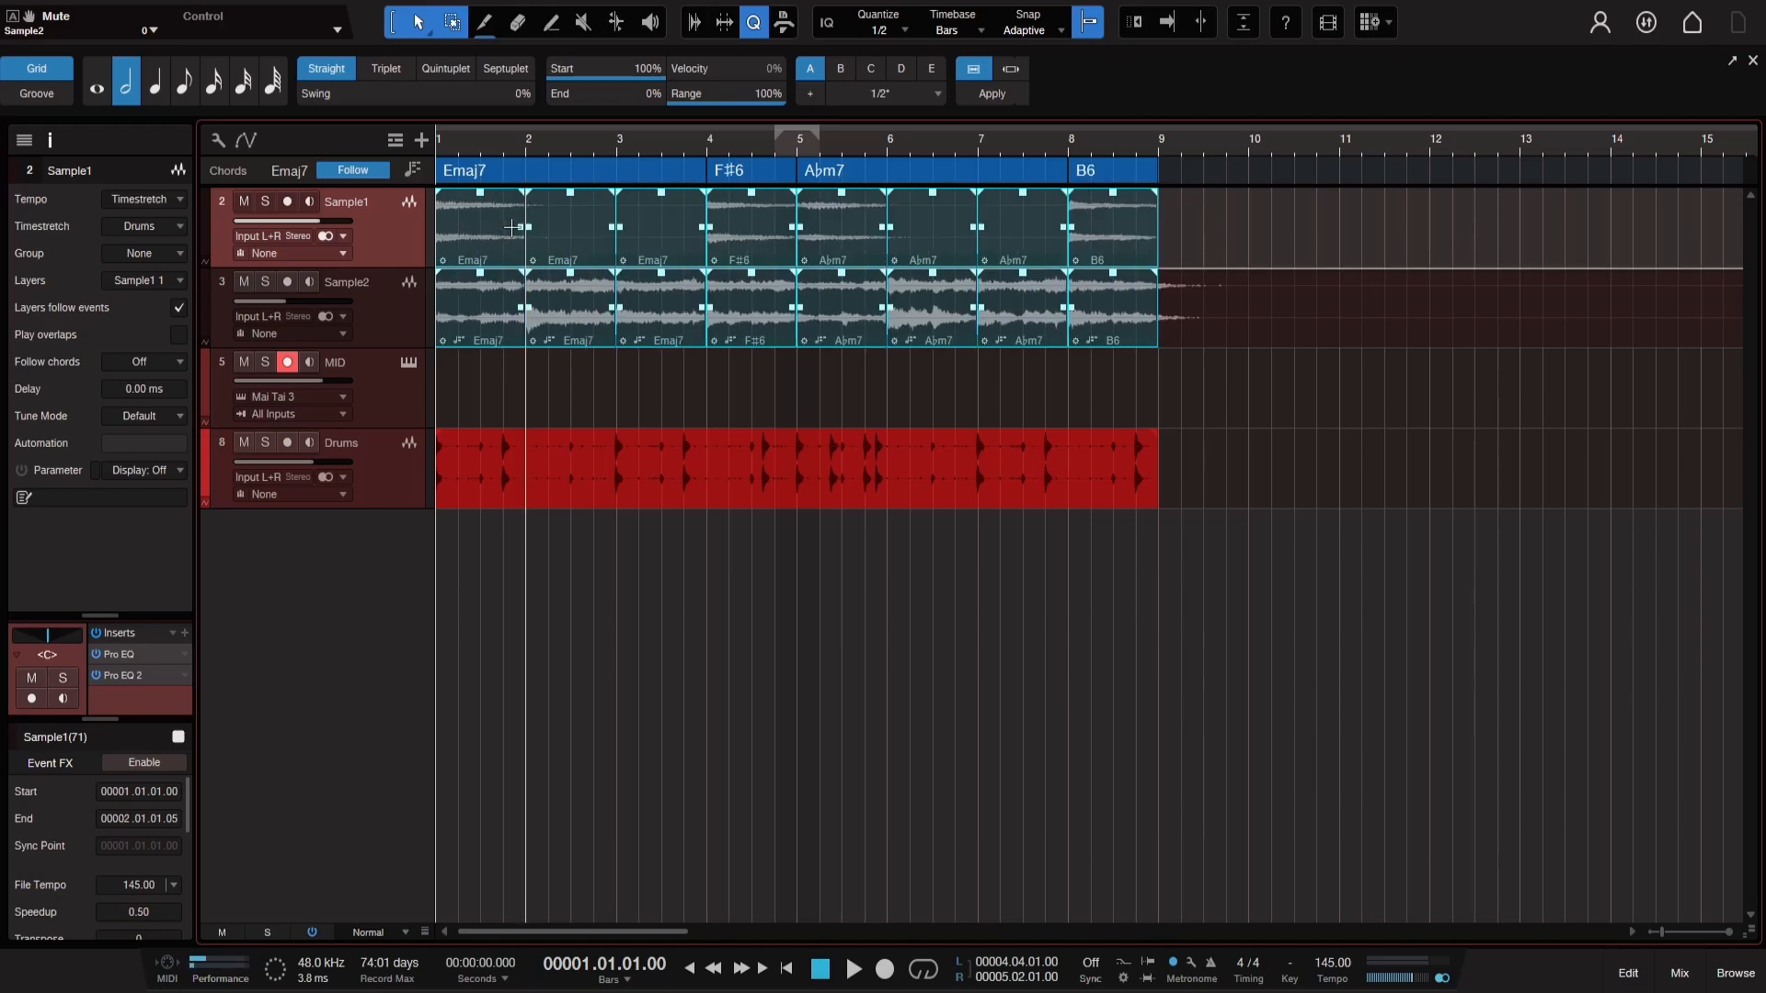
- Set the Sample1 track's Timestretch mode to Tape - Resampler and select the Drums track
click(152, 241)
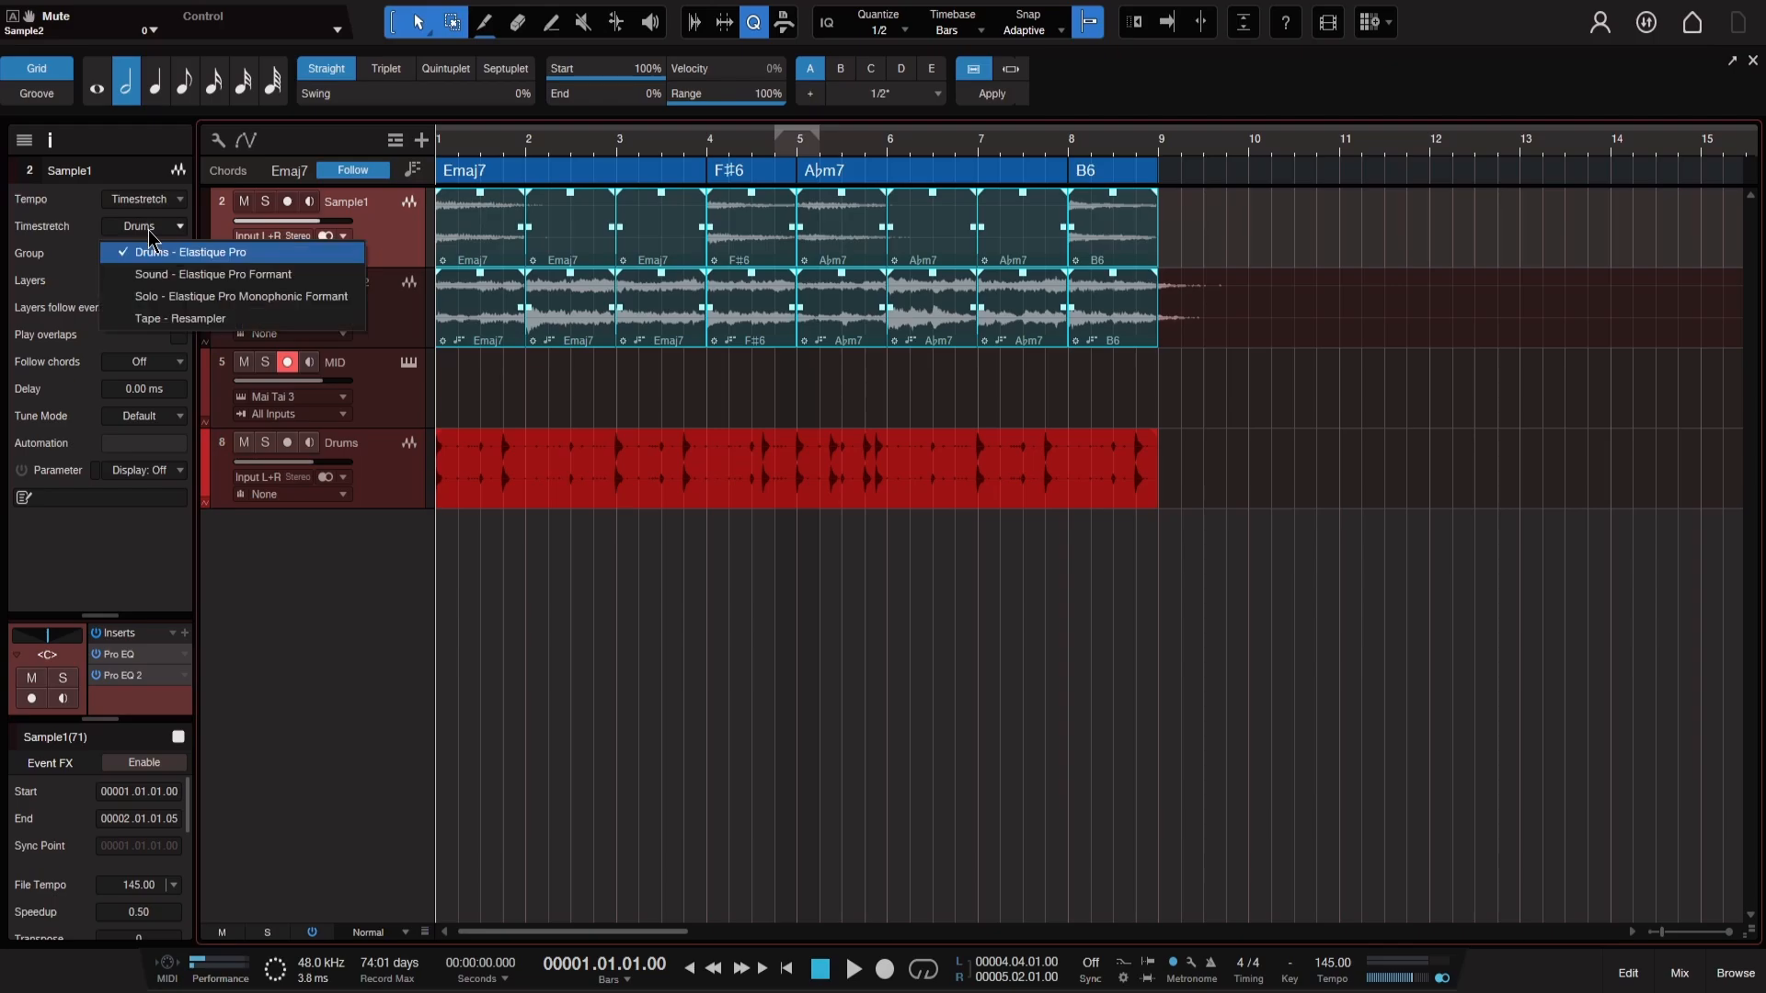
click(166, 319)
click(359, 492)
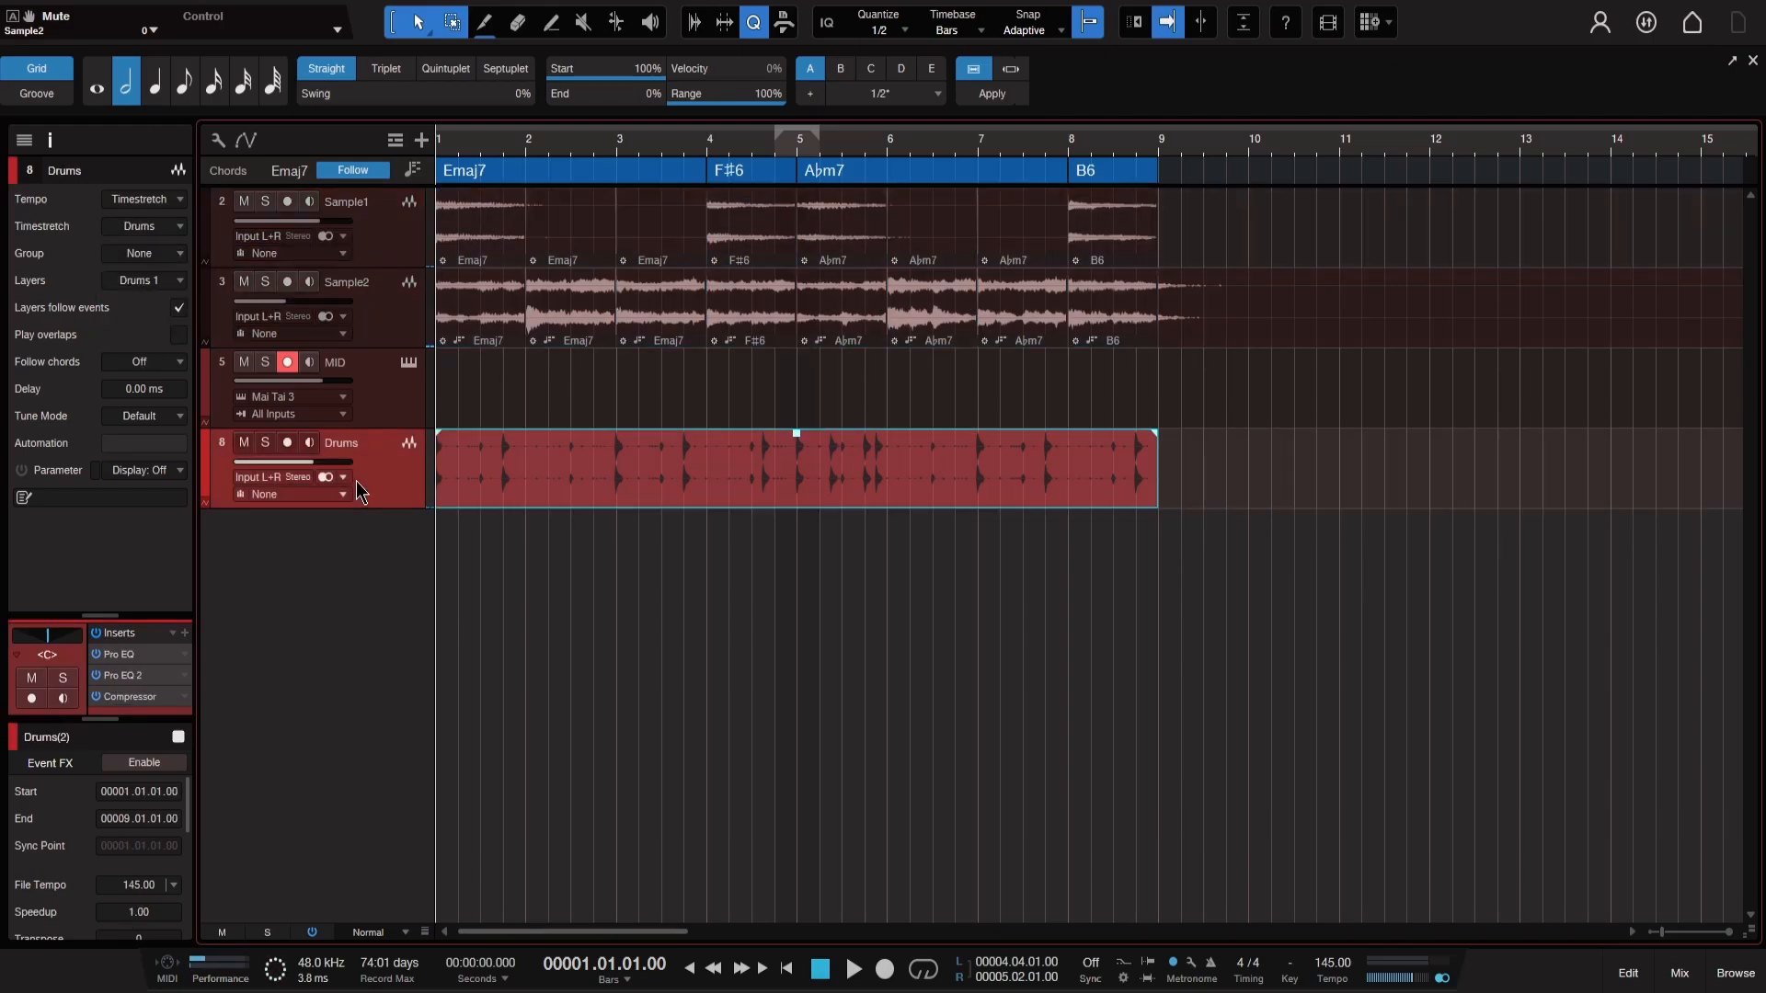
- Set the Drums track's Timestretch mode to Tape, time-stretch its event to a Speedup of 0.50, and play it back
click(158, 230)
click(165, 319)
mouse_move(1155, 460)
mouse_down()
mouse_move(800, 469)
mouse_move(1155, 469)
mouse_up()
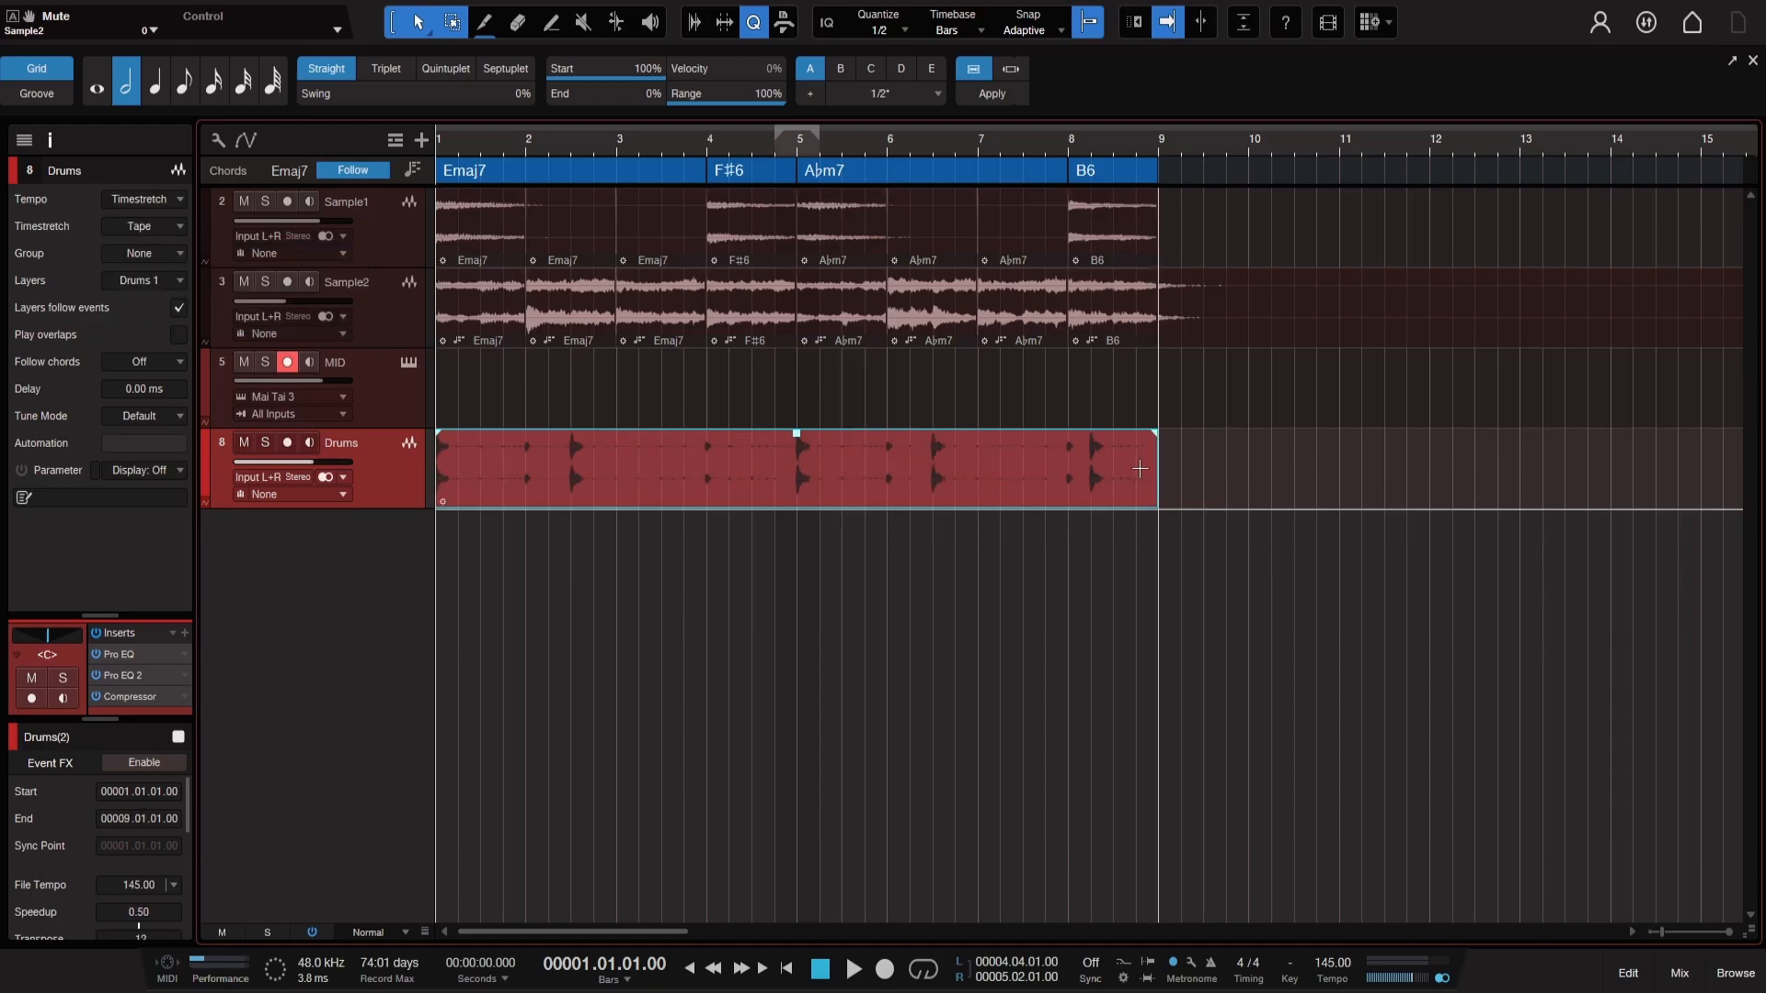
key(space)
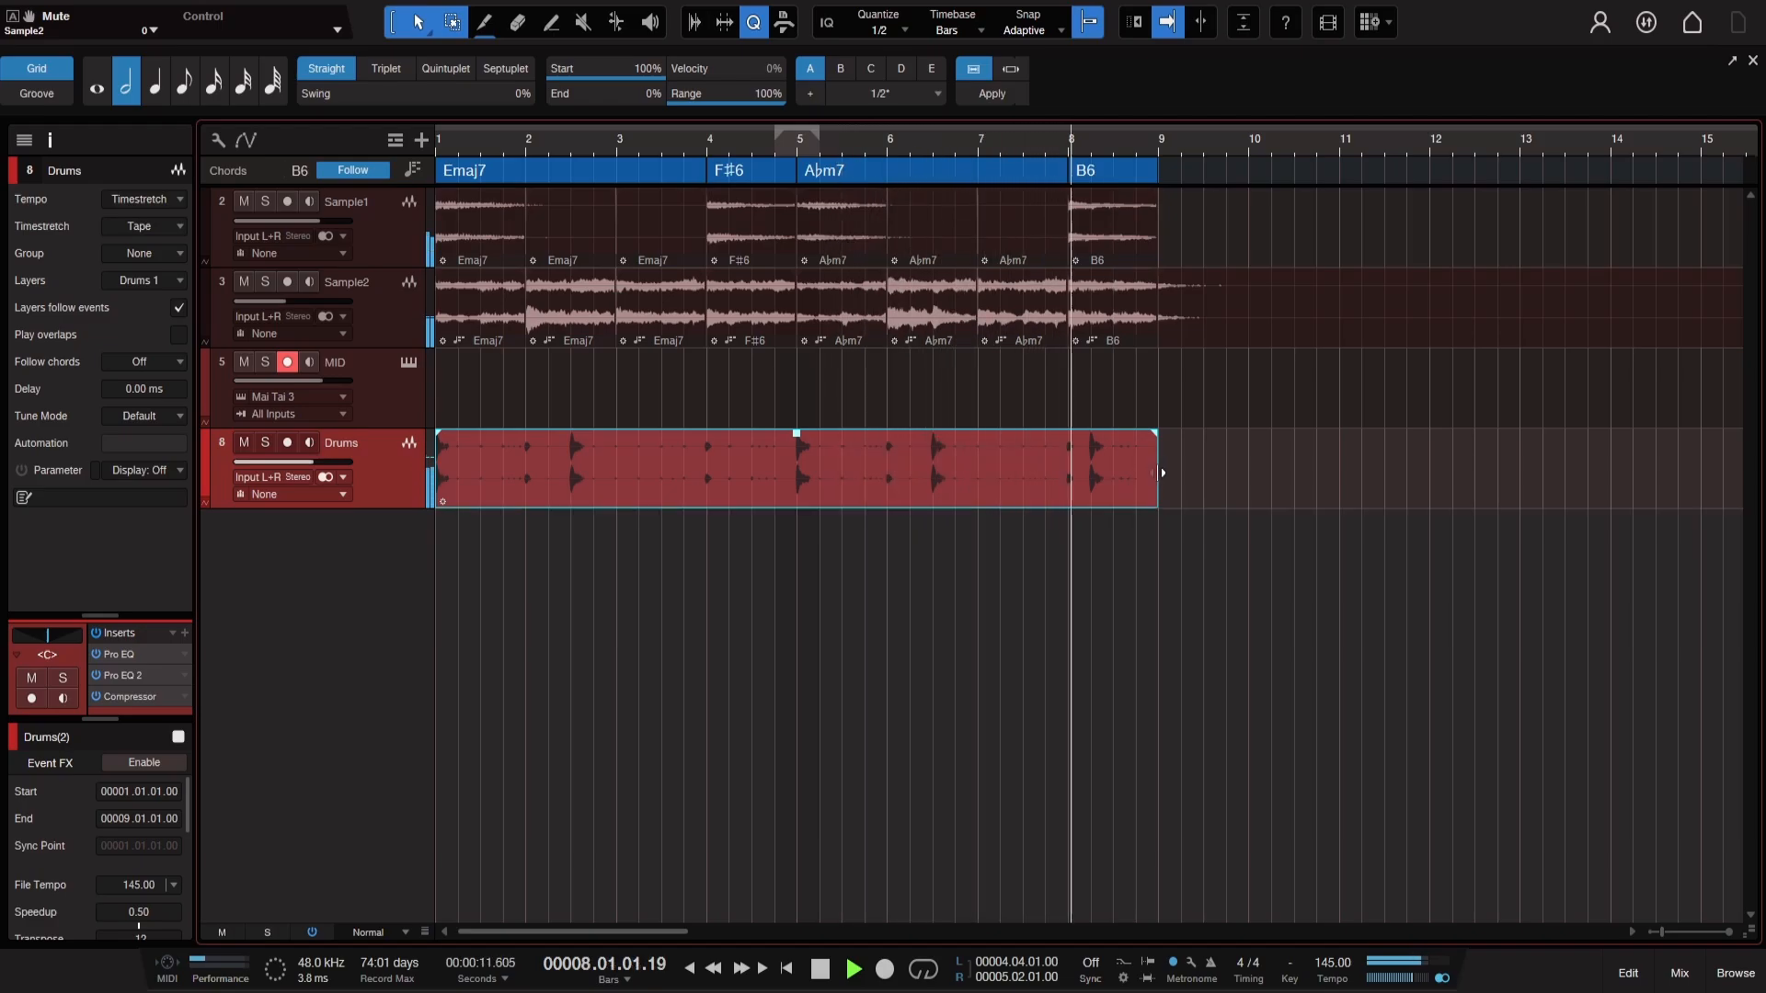
key(space)
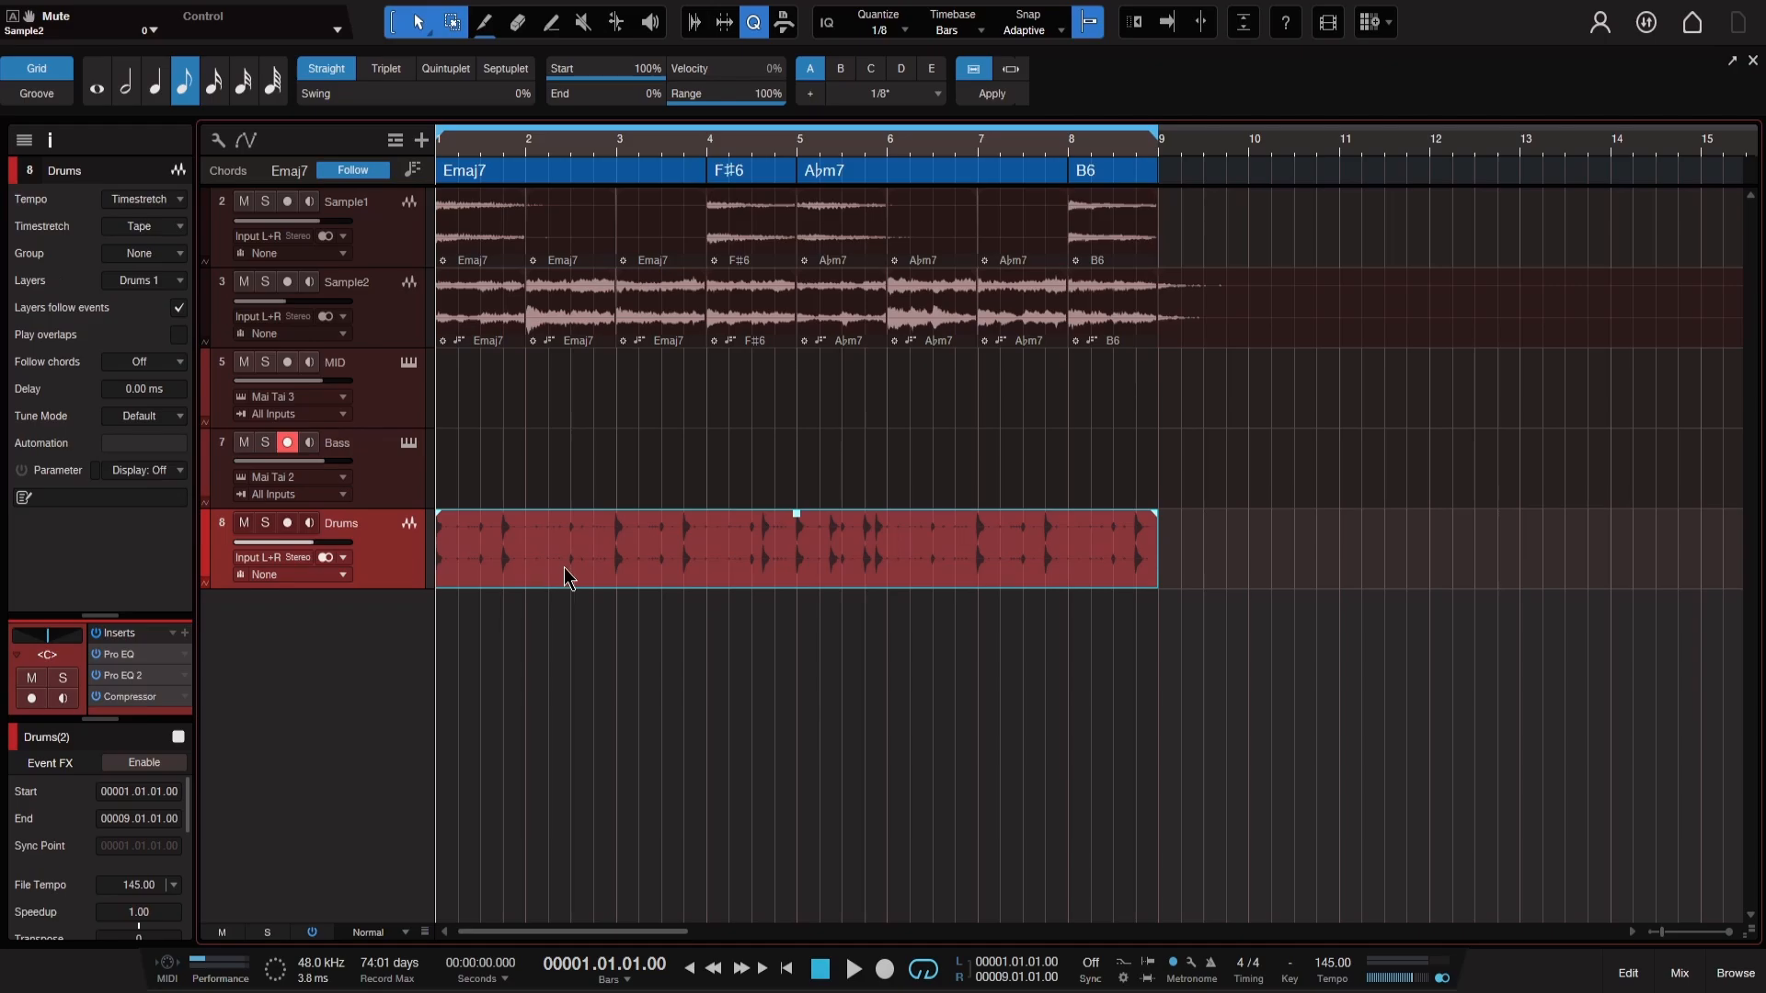
- Extract the Drums event's groove as the quantize groove and lower its Bend Marker threshold to 20%
click(219, 92)
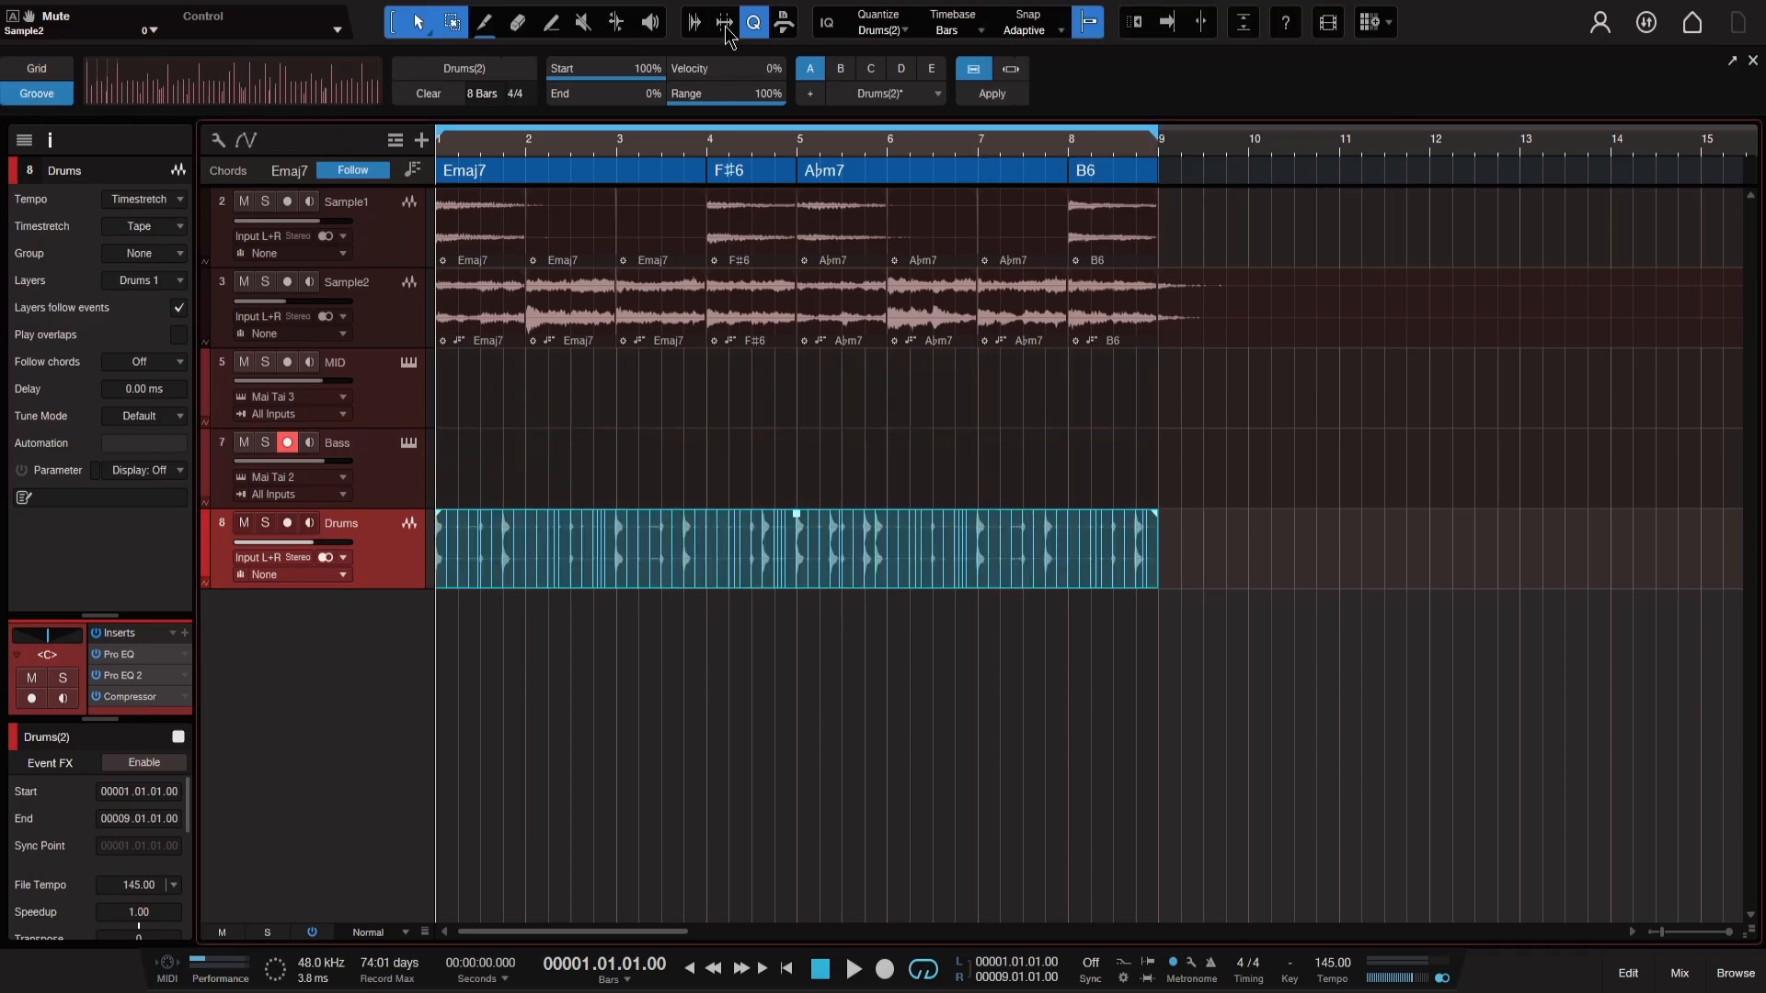
click(696, 22)
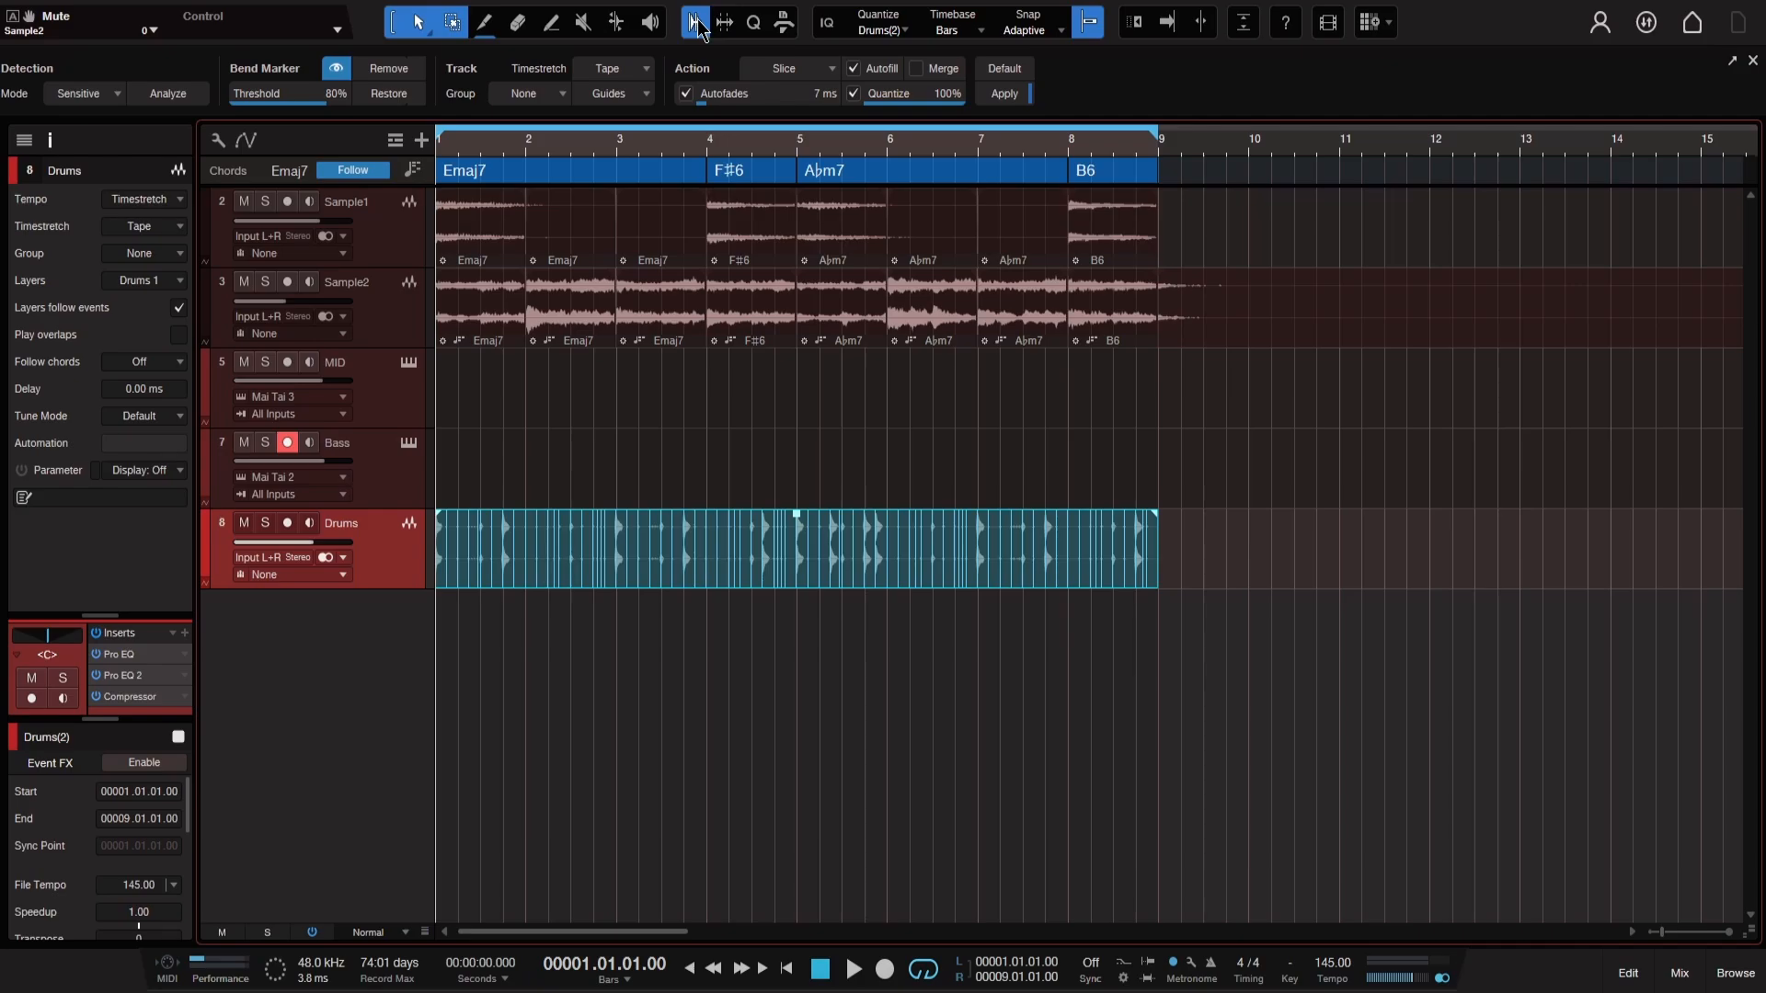
drag(298, 101, 256, 103)
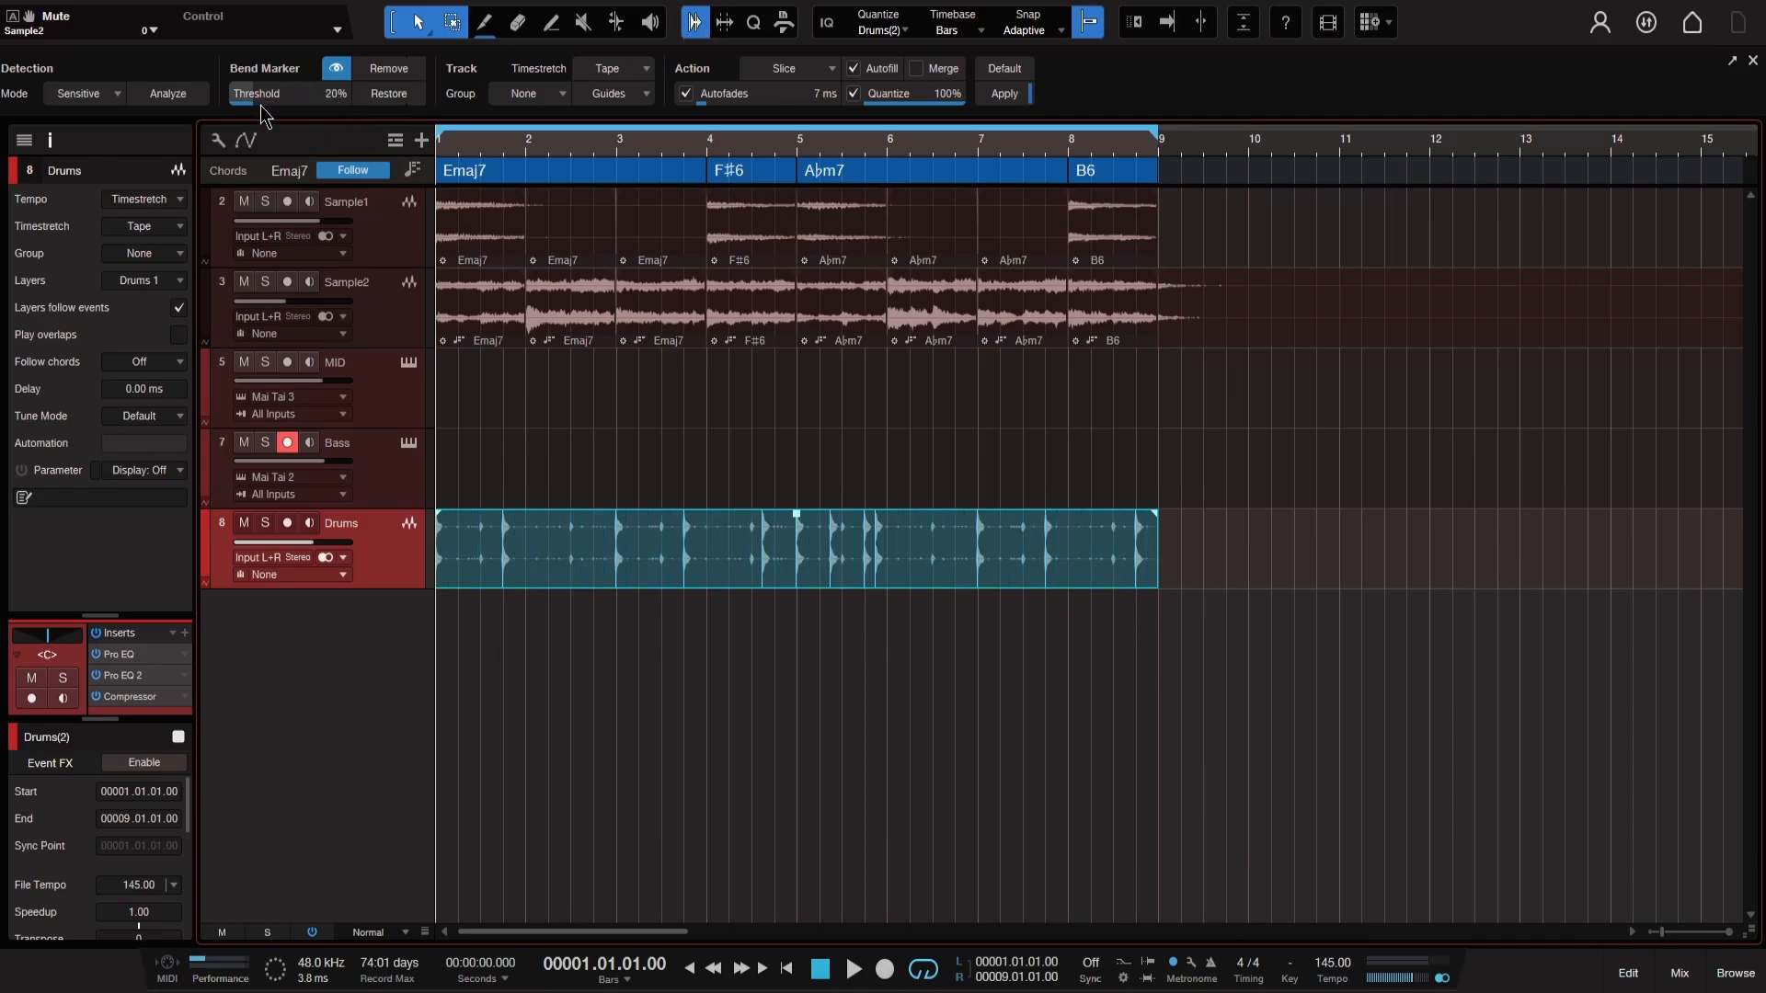
click(754, 24)
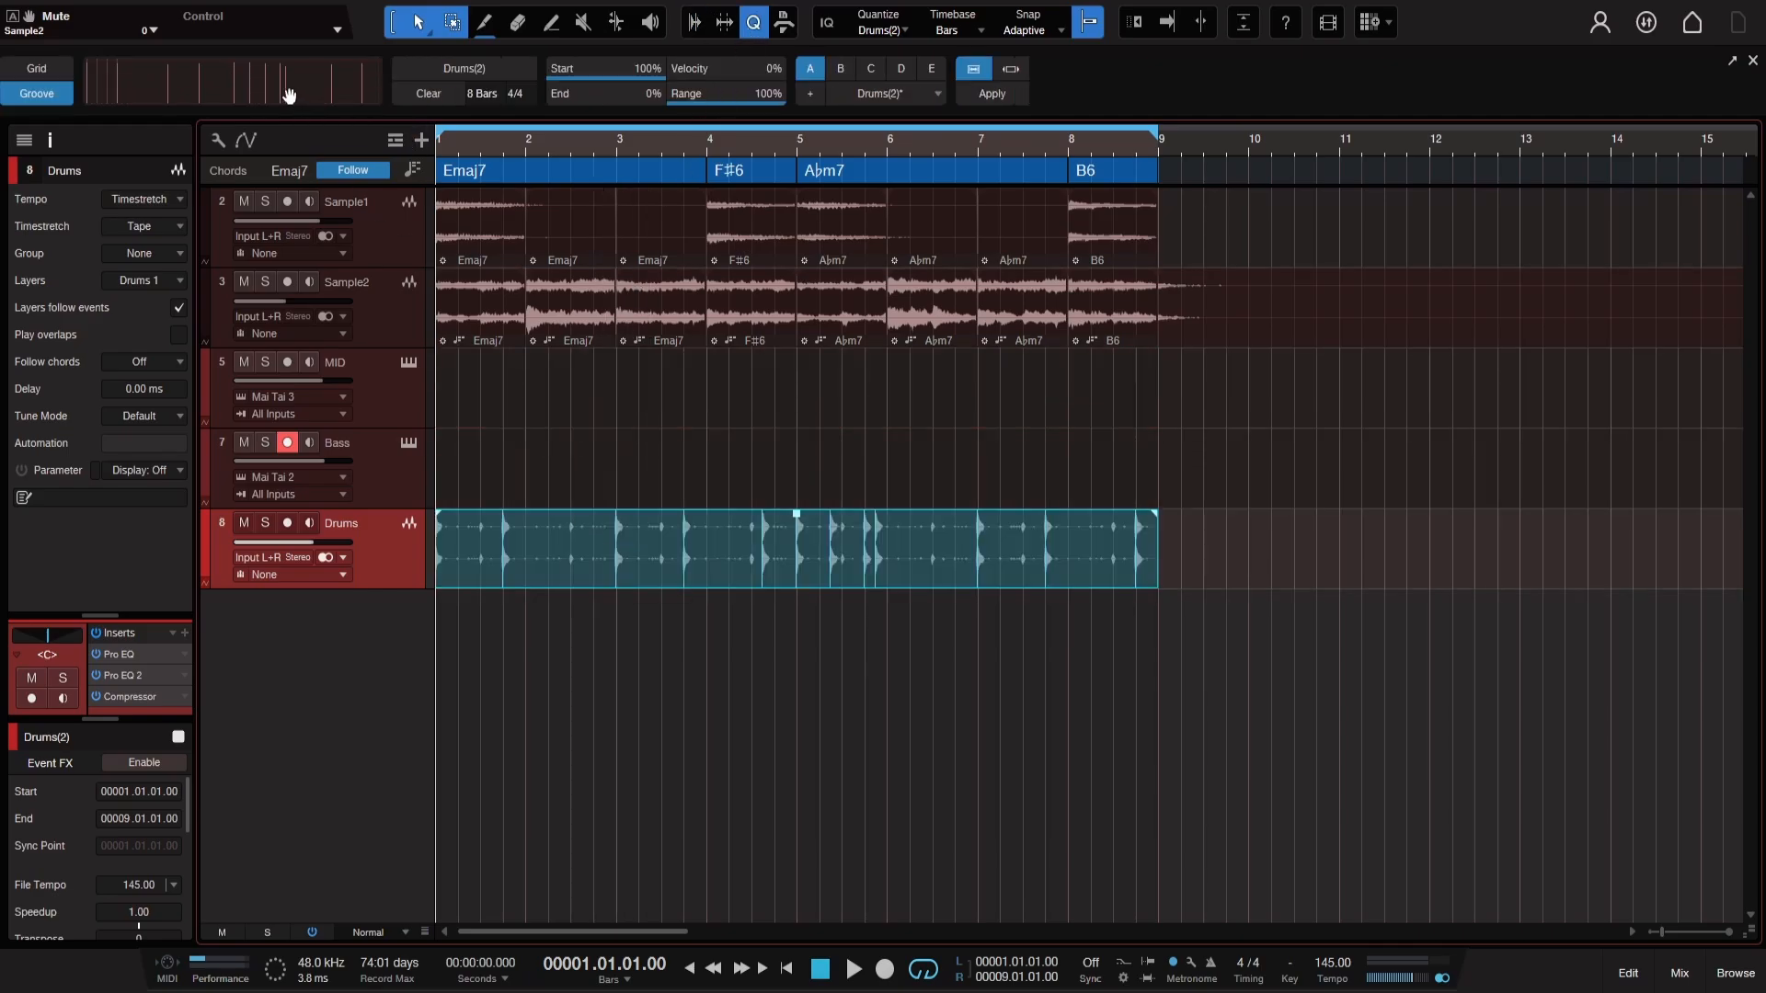
- Create a Bass part from the extracted drum groove, set the Bass track's Follow chords to Bass, and play it back
drag(301, 108, 462, 463)
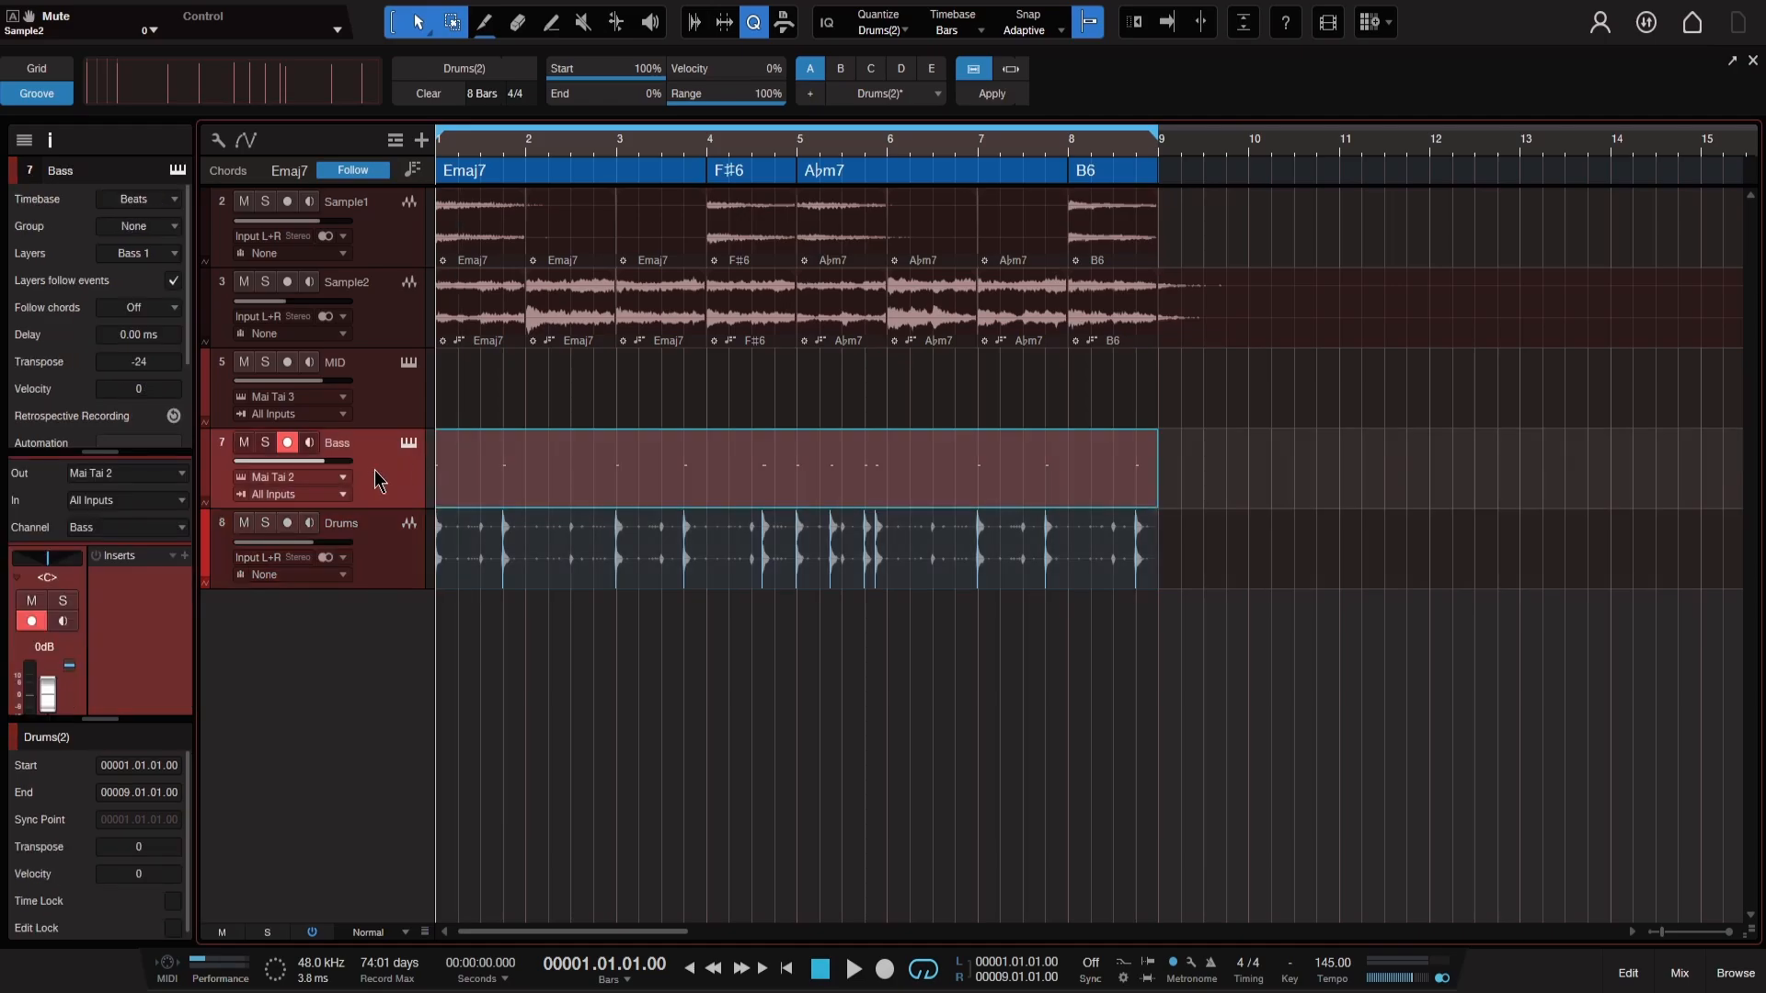
click(128, 314)
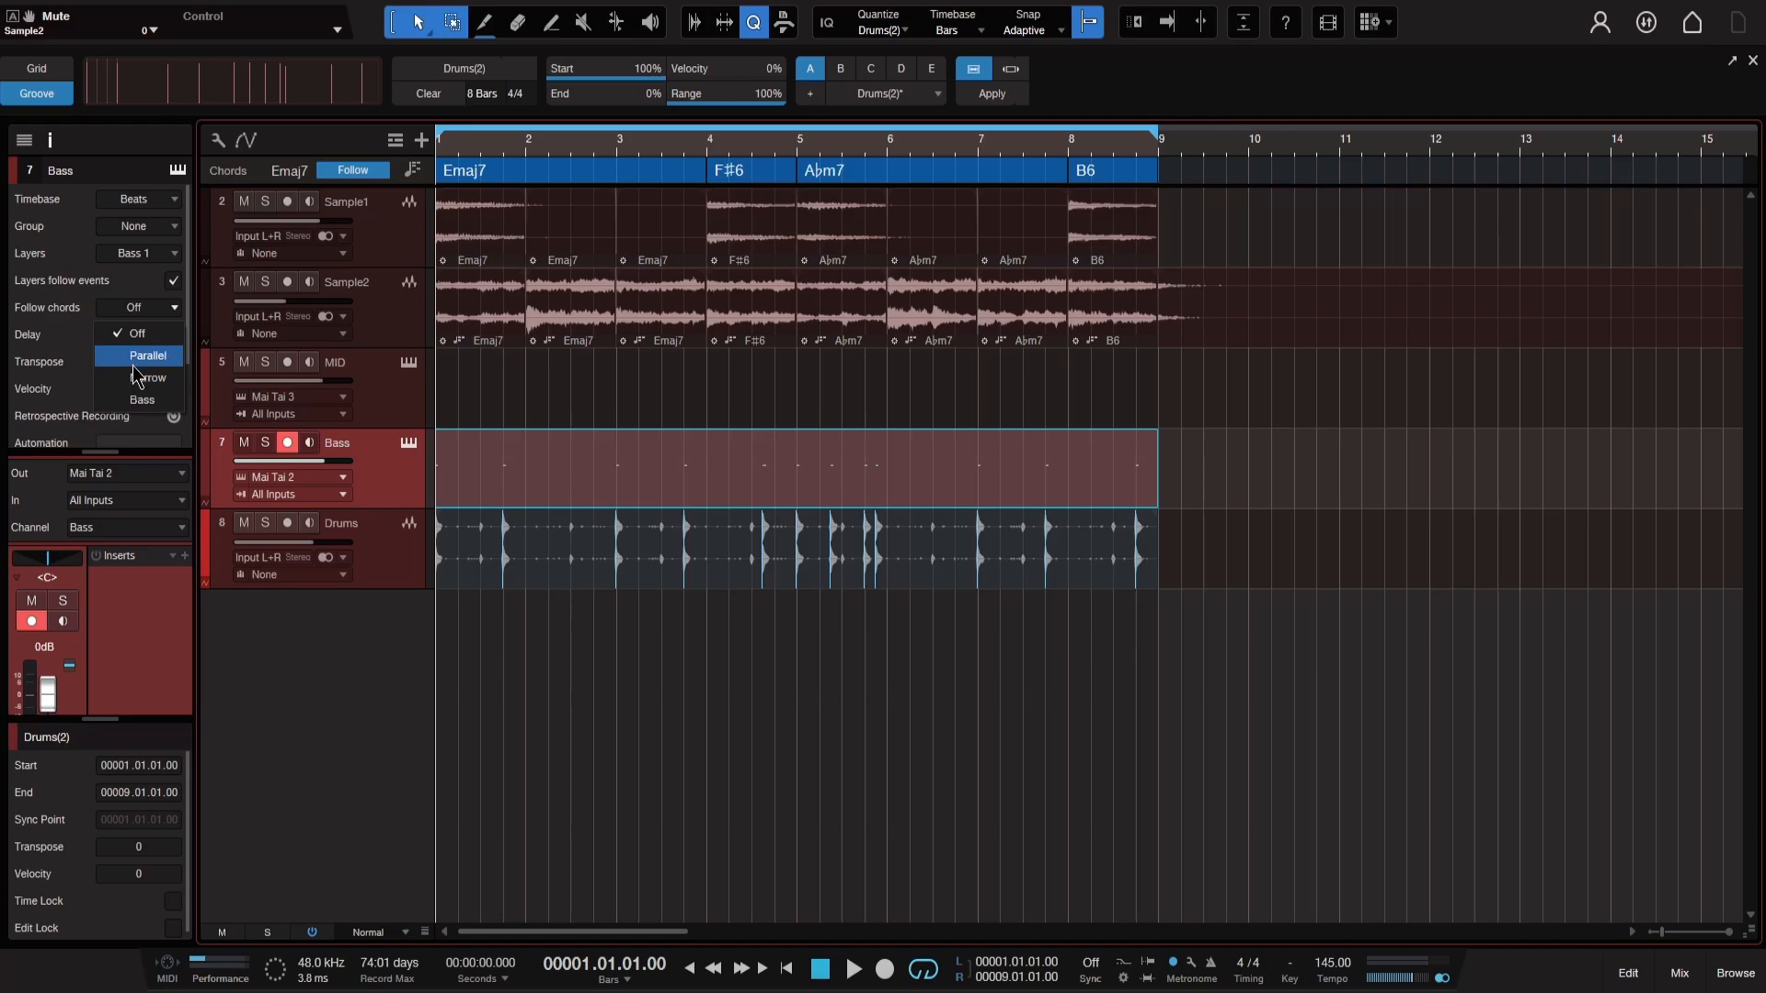
click(138, 400)
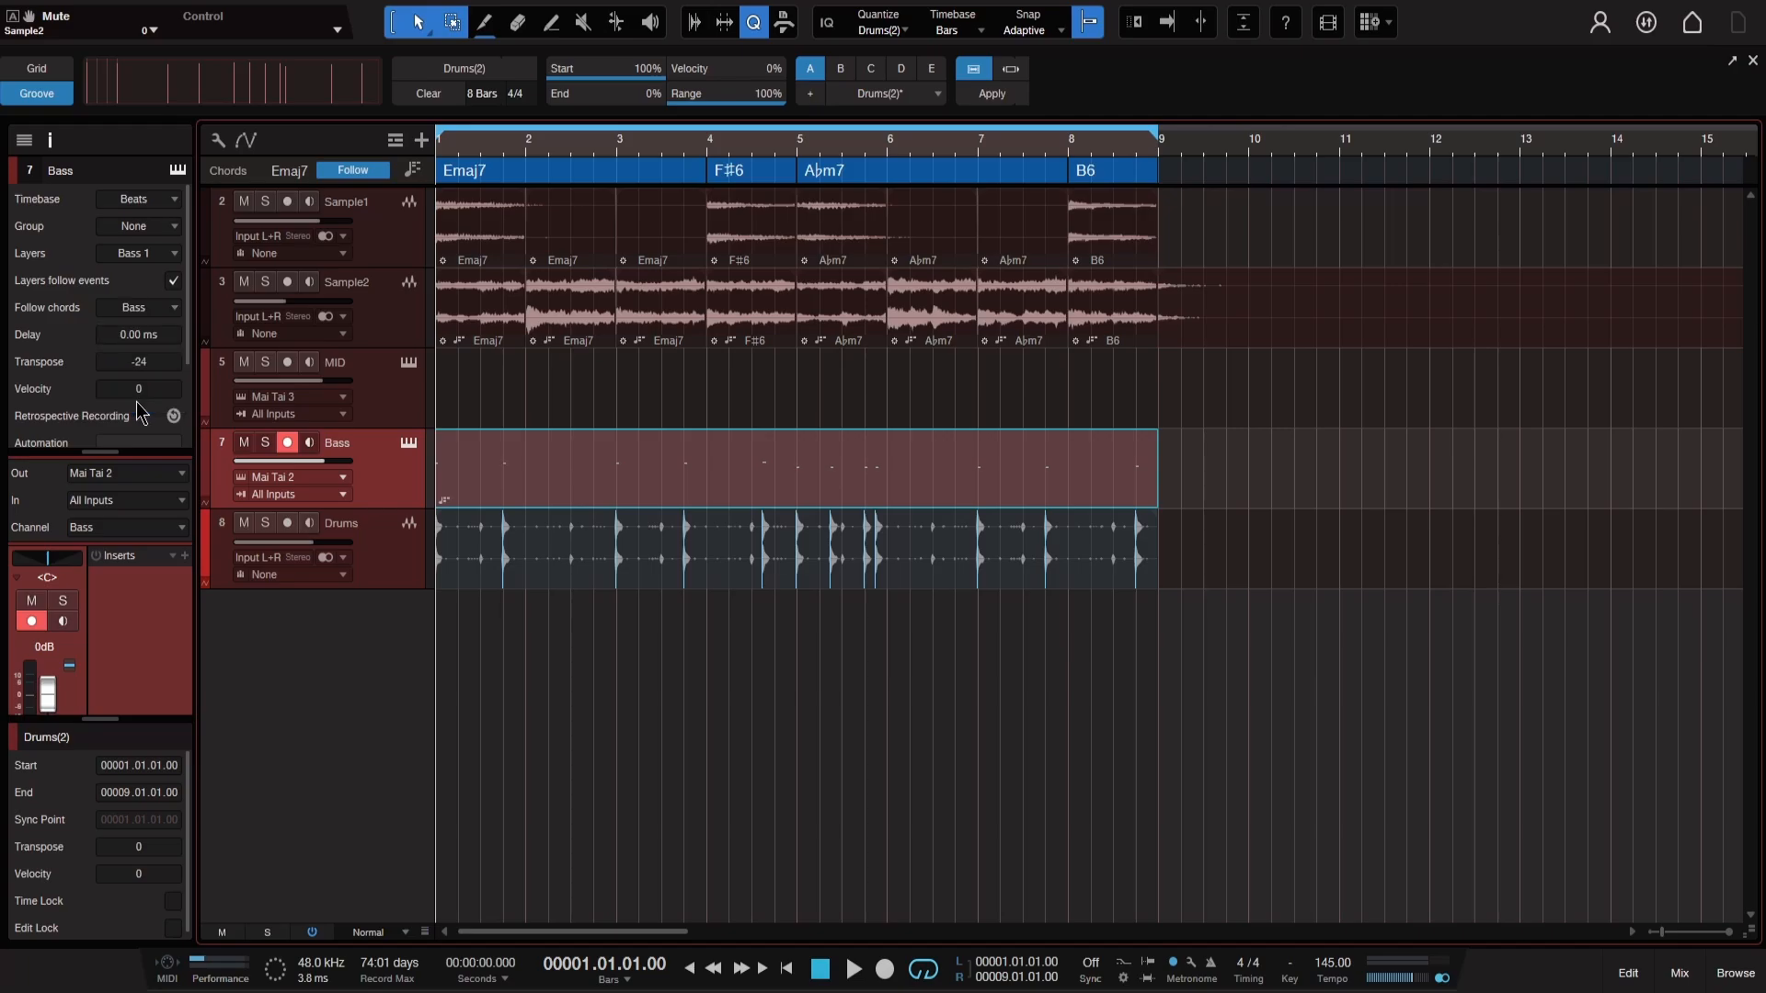
key(space)
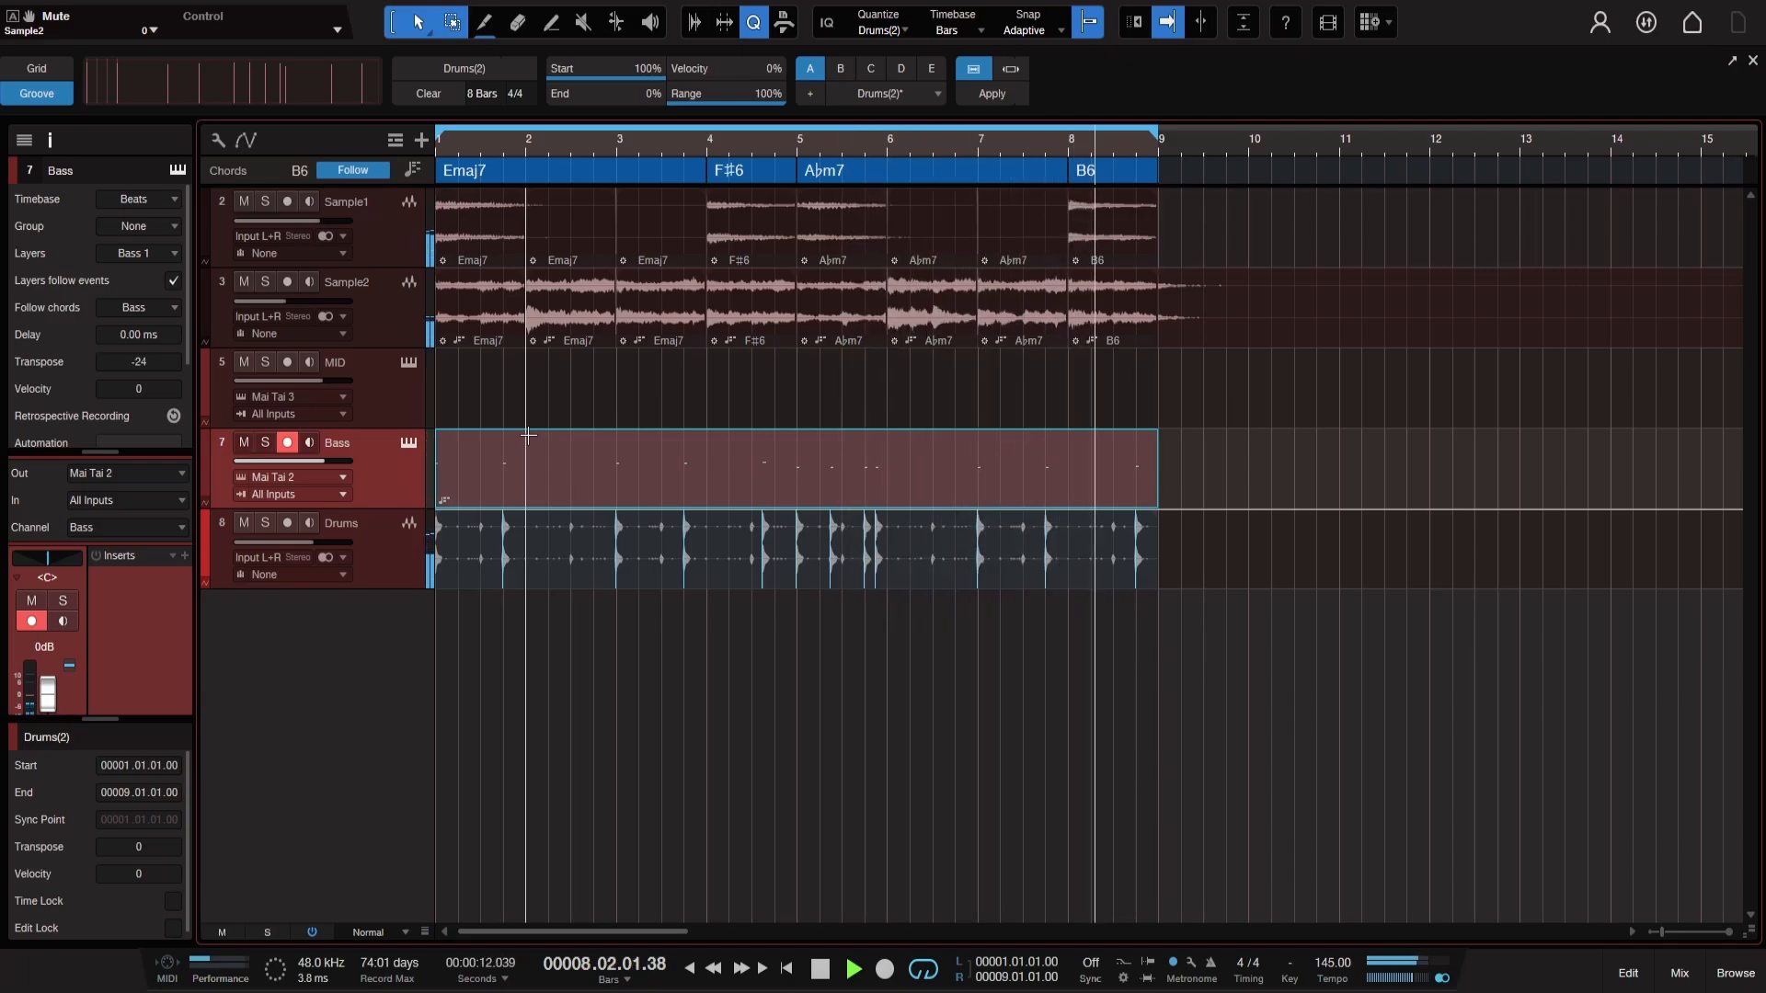
key(space)
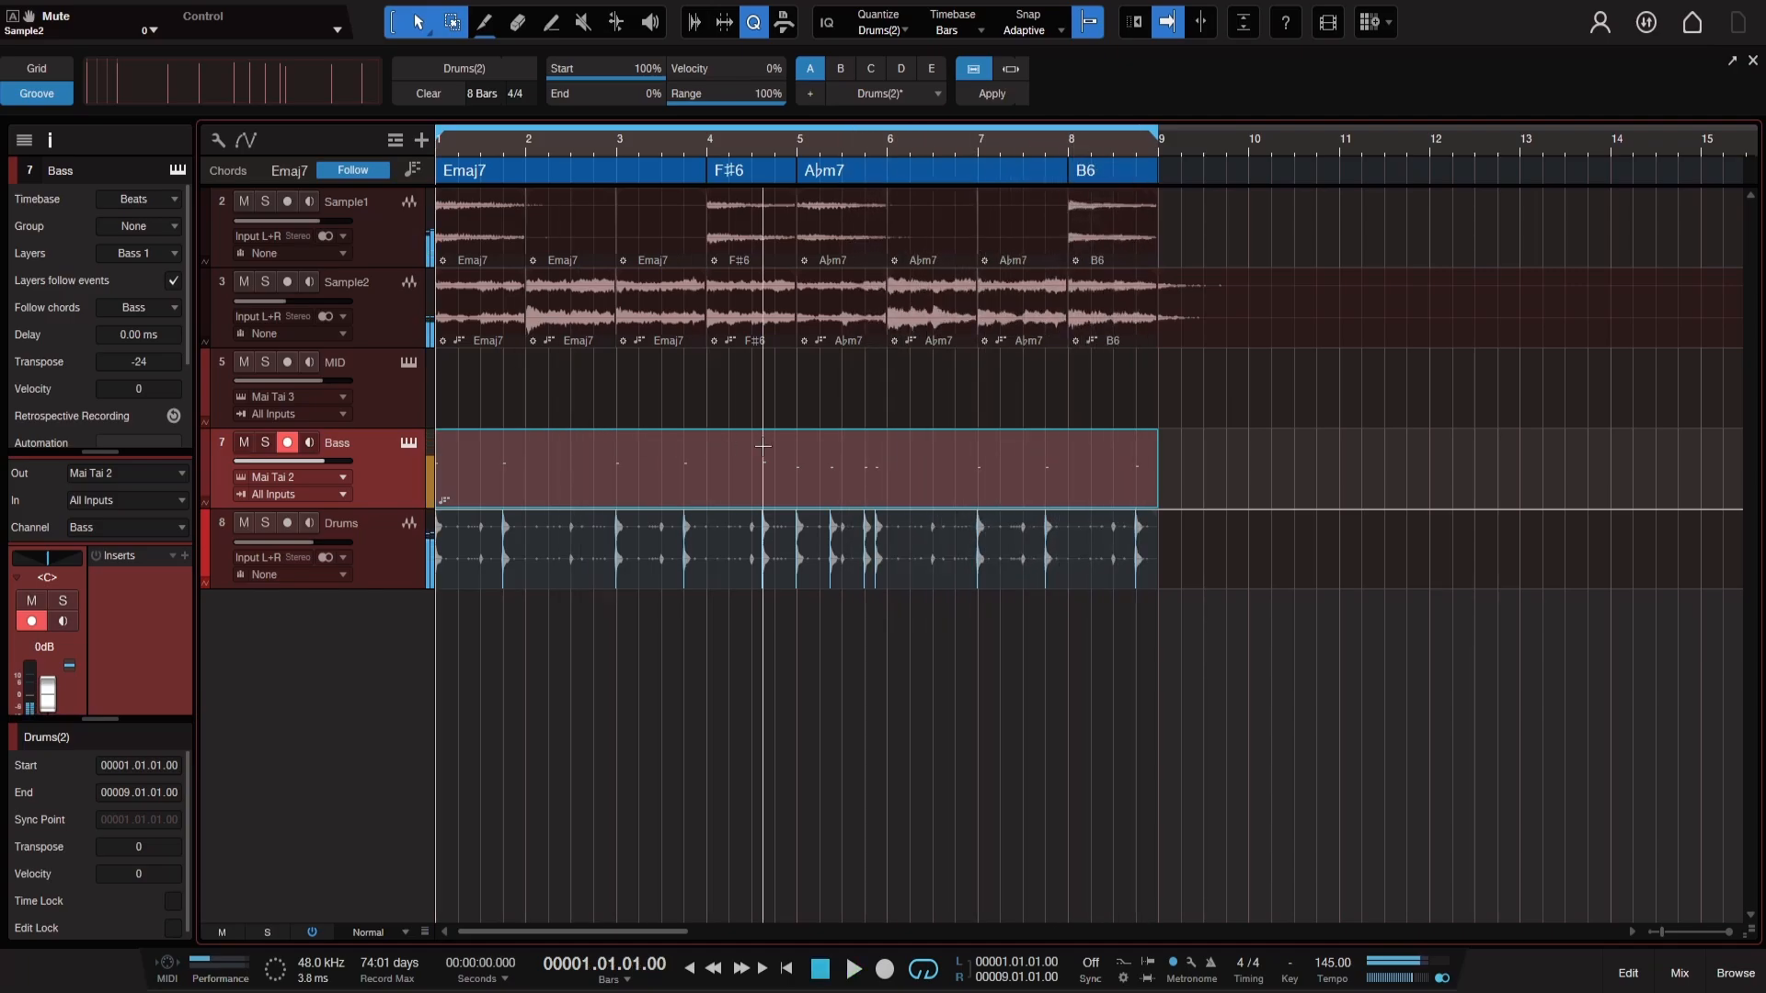
- Time-stretch the Drums event to half speed, replace the Bass part with one made from its new groove, and play it back
click(1141, 559)
mouse_move(1141, 558)
mouse_down()
mouse_move(782, 558)
mouse_move(1157, 559)
mouse_up()
drag(625, 573, 264, 92)
drag(333, 193, 473, 457)
click(396, 470)
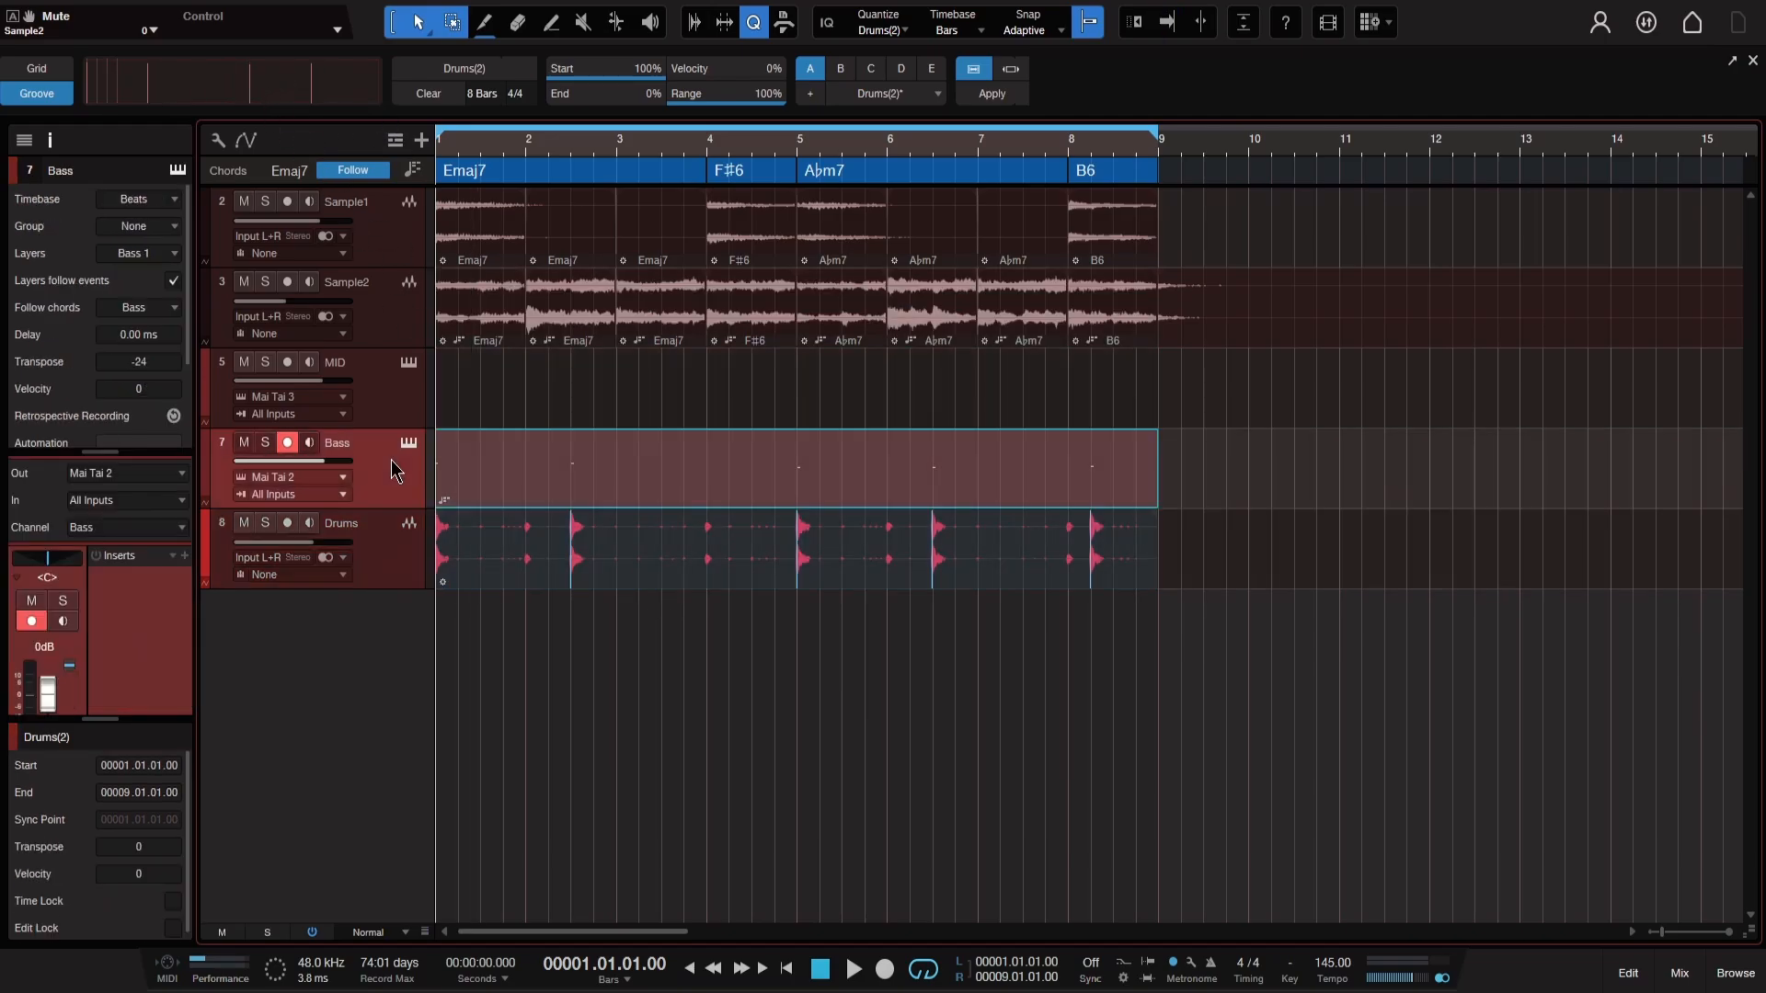
key(space)
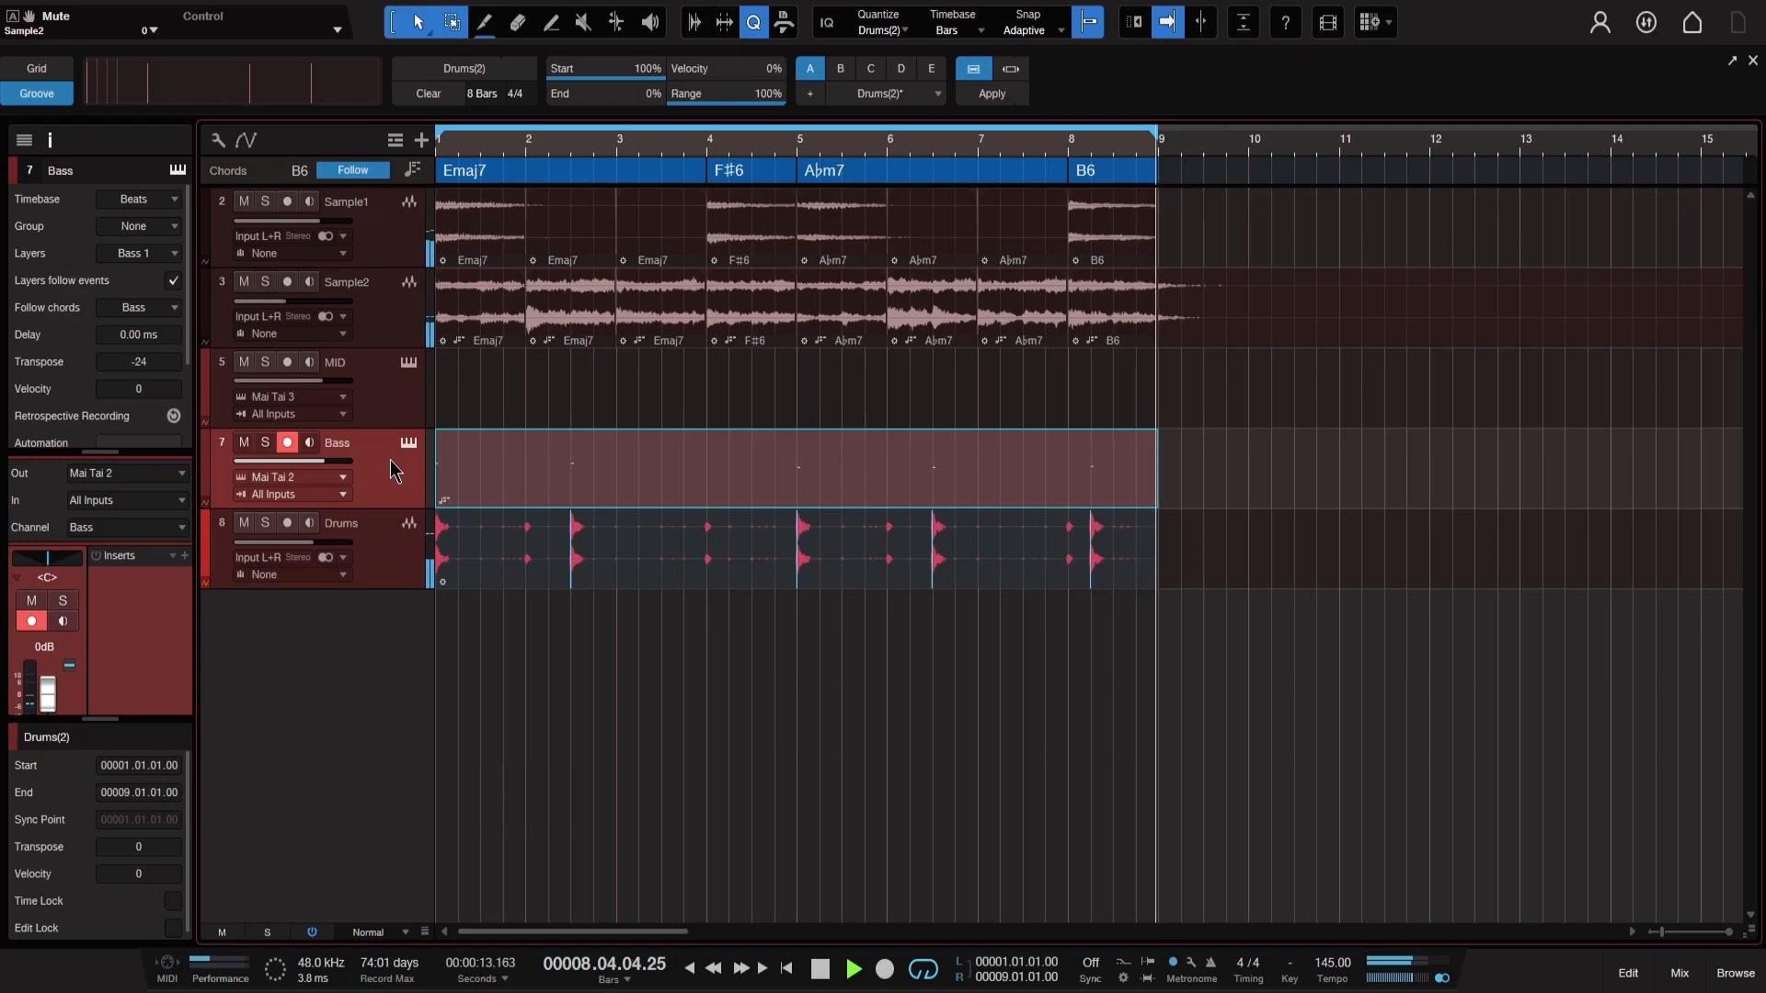
key(space)
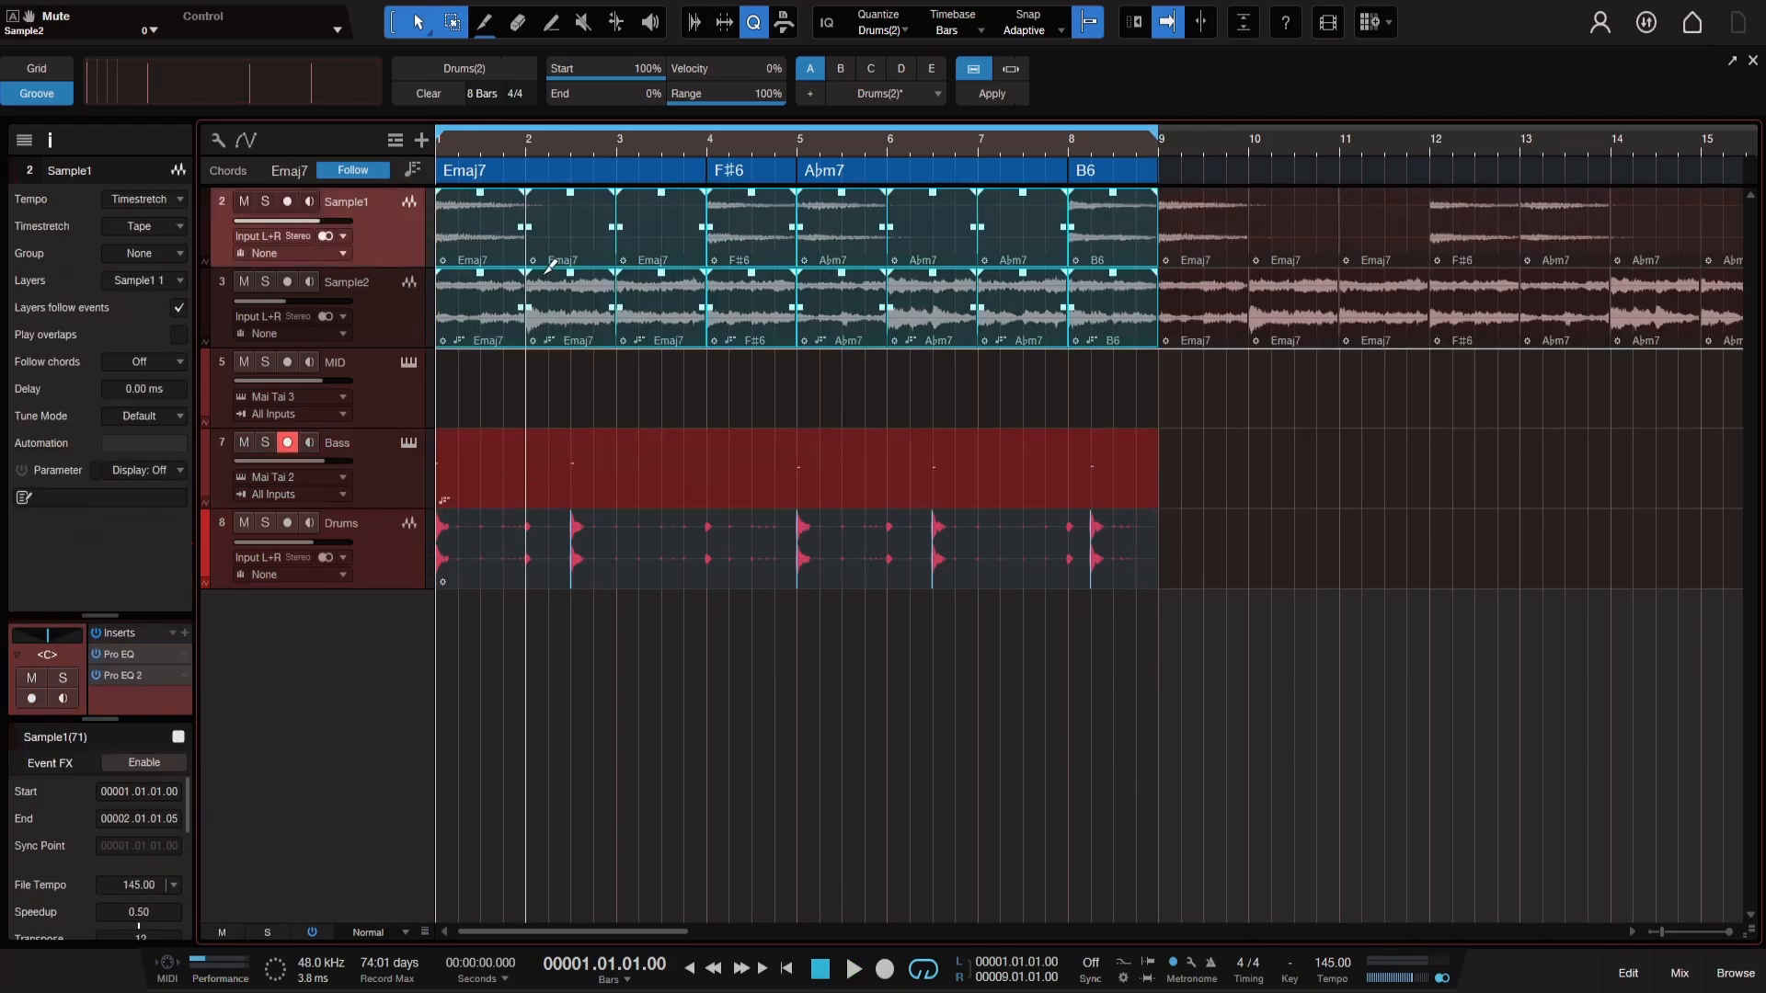
- Bounce the Sample1 and Sample2 events between bars 1 and 9, split them at bars 4, 5 and 8, and select all the pieces
key(ctrl+b)
alt+click(718, 221)
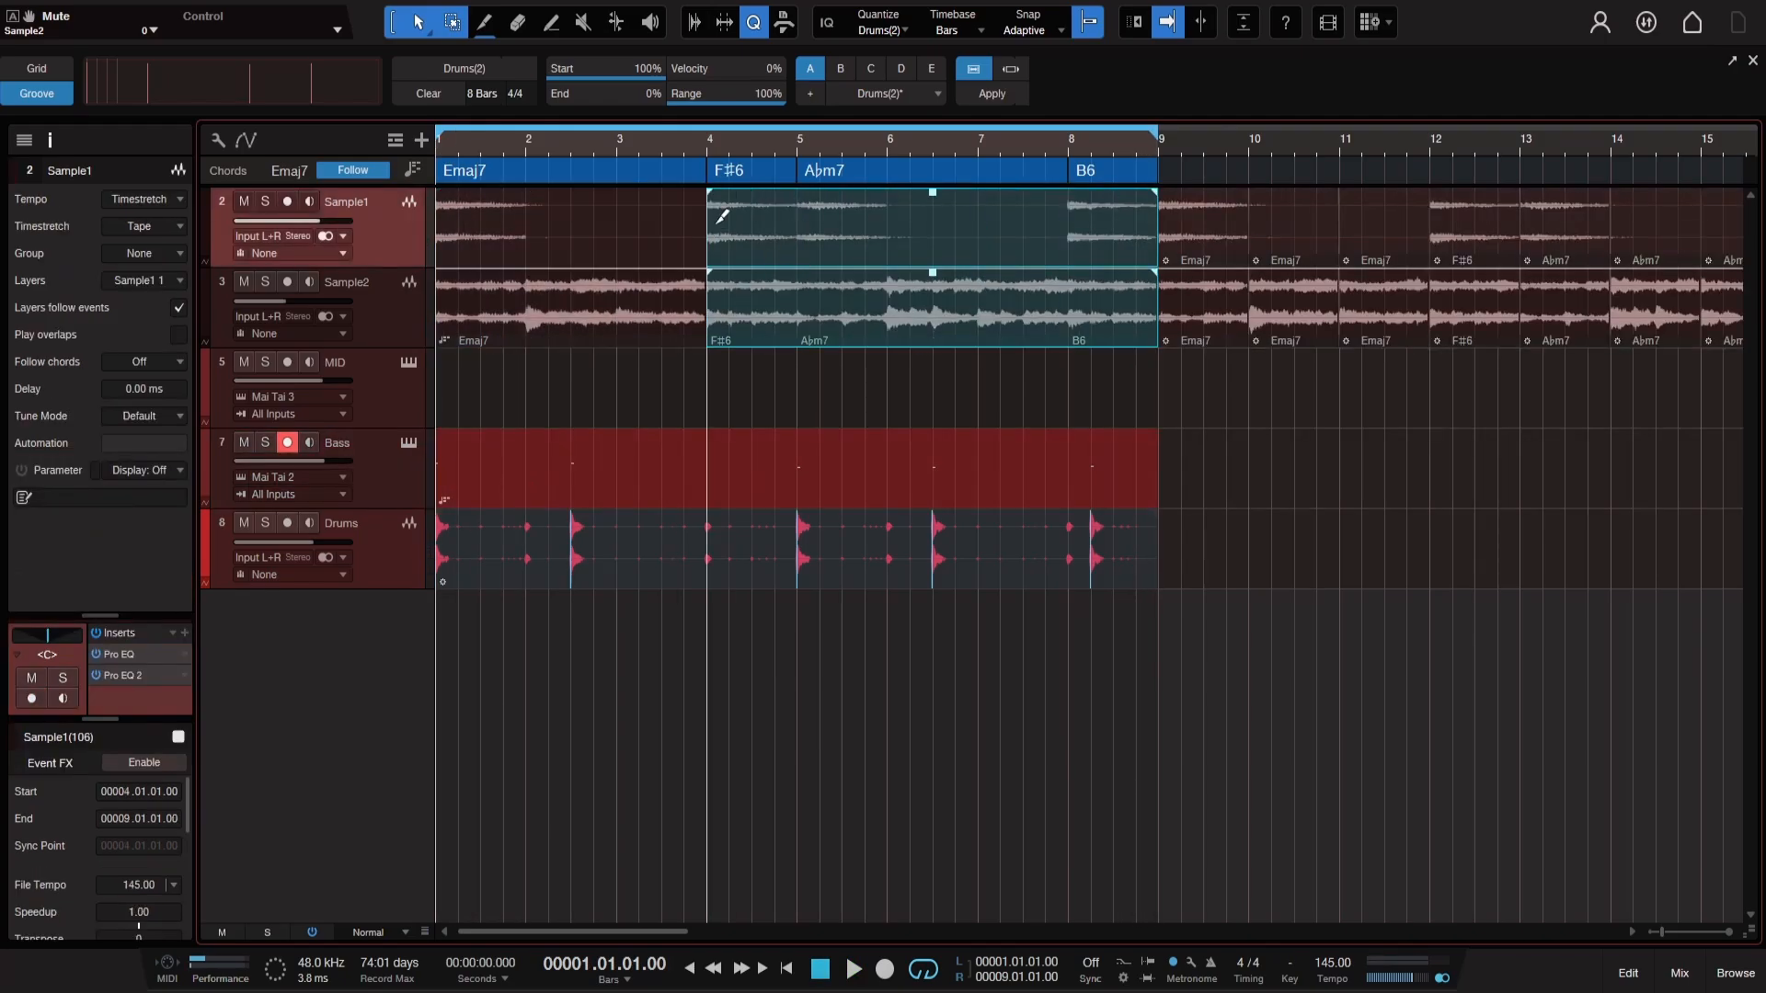
alt+click(800, 212)
alt+click(1072, 206)
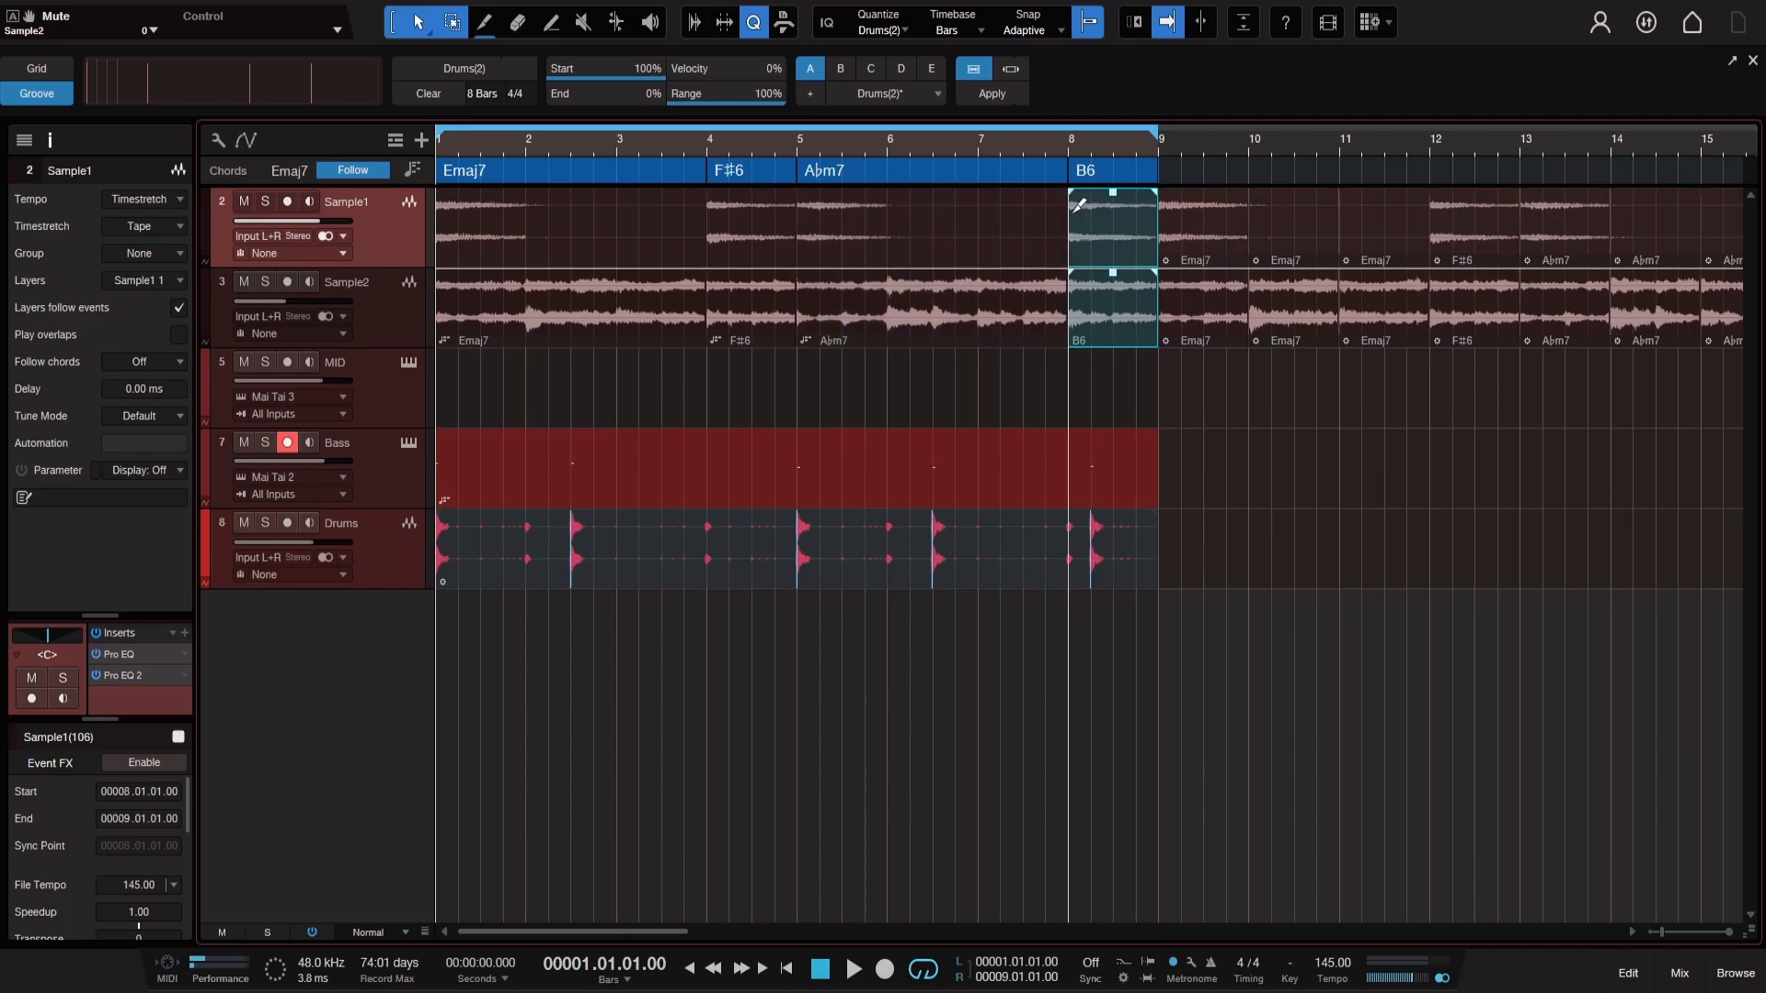
drag(1120, 405, 517, 224)
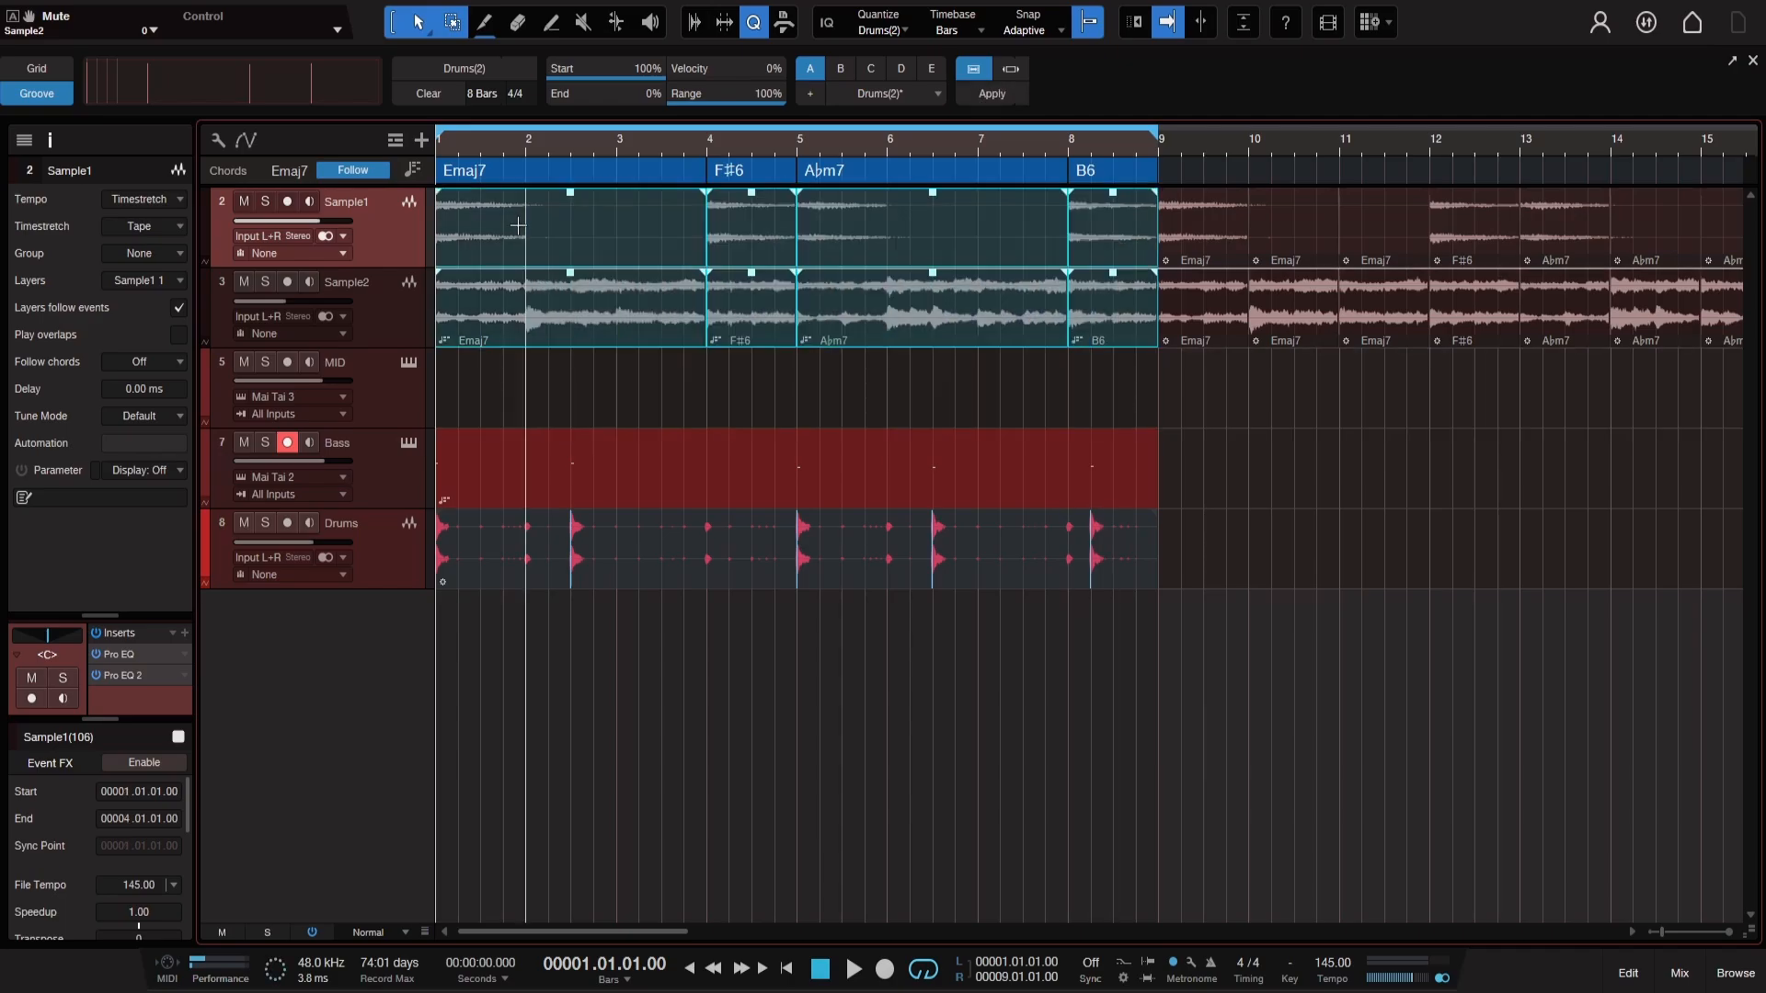
- Examine the command list of the !sample chop macro in the Macro Organizer
click(341, 5)
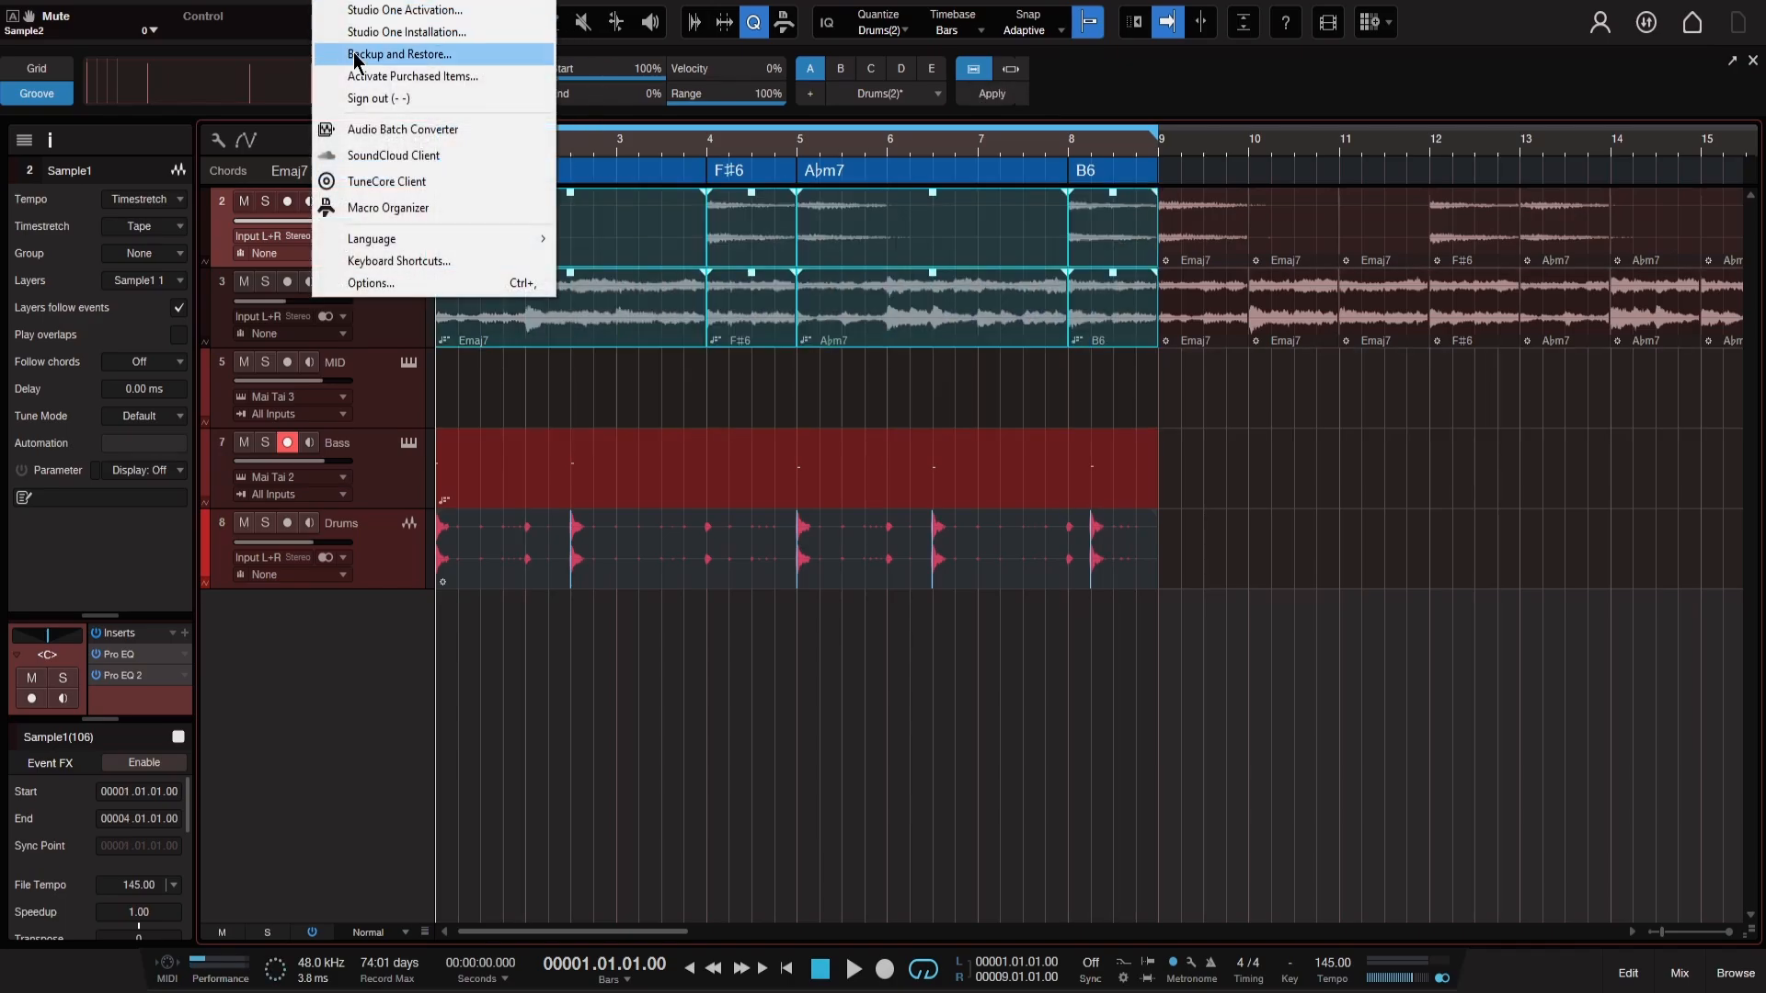
click(373, 200)
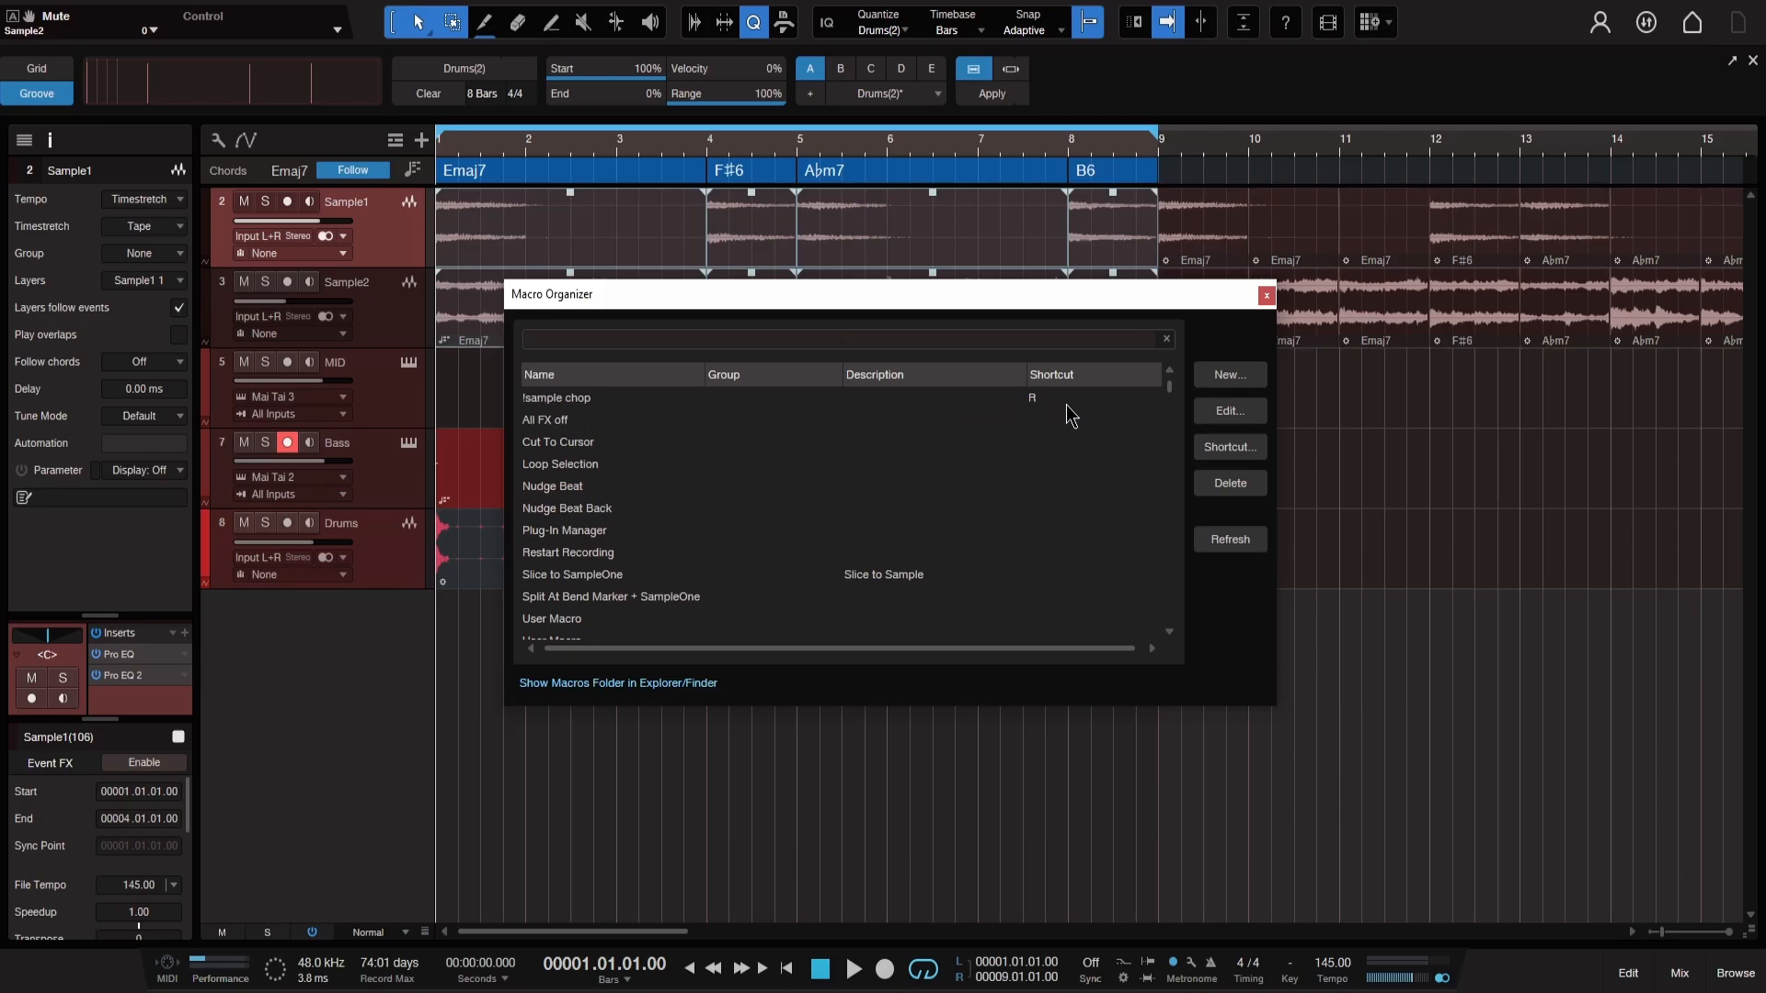
double_click(610, 401)
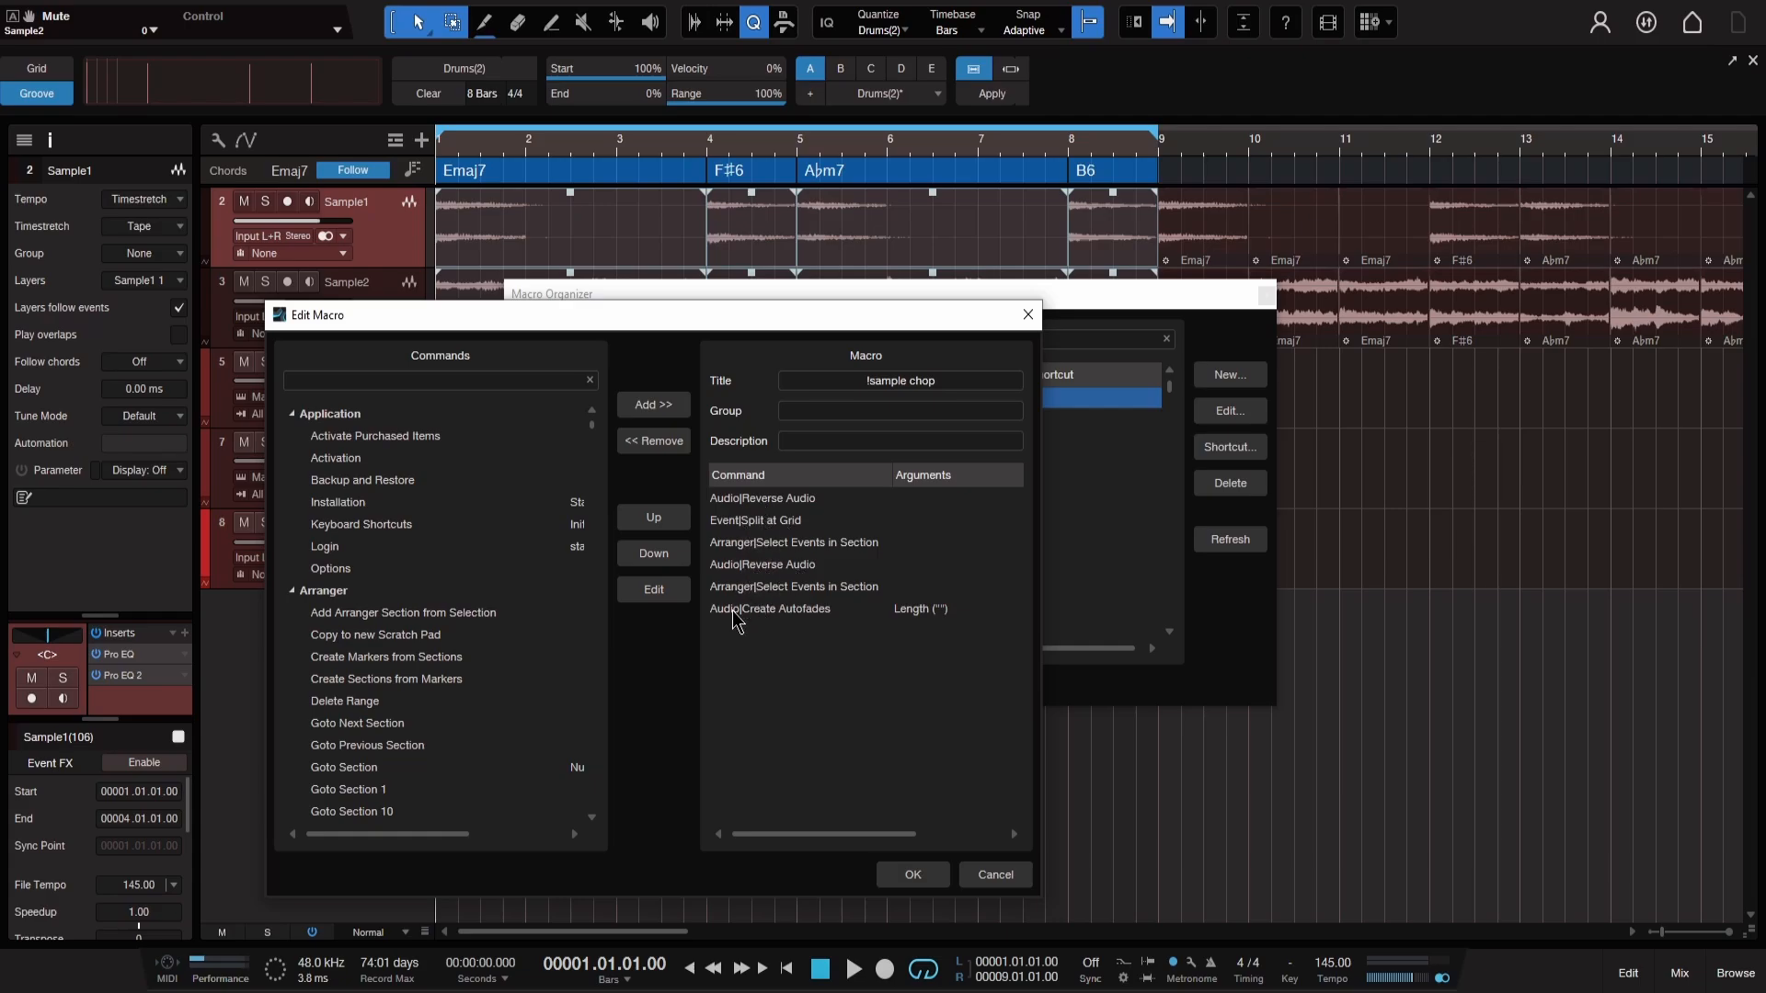
click(910, 874)
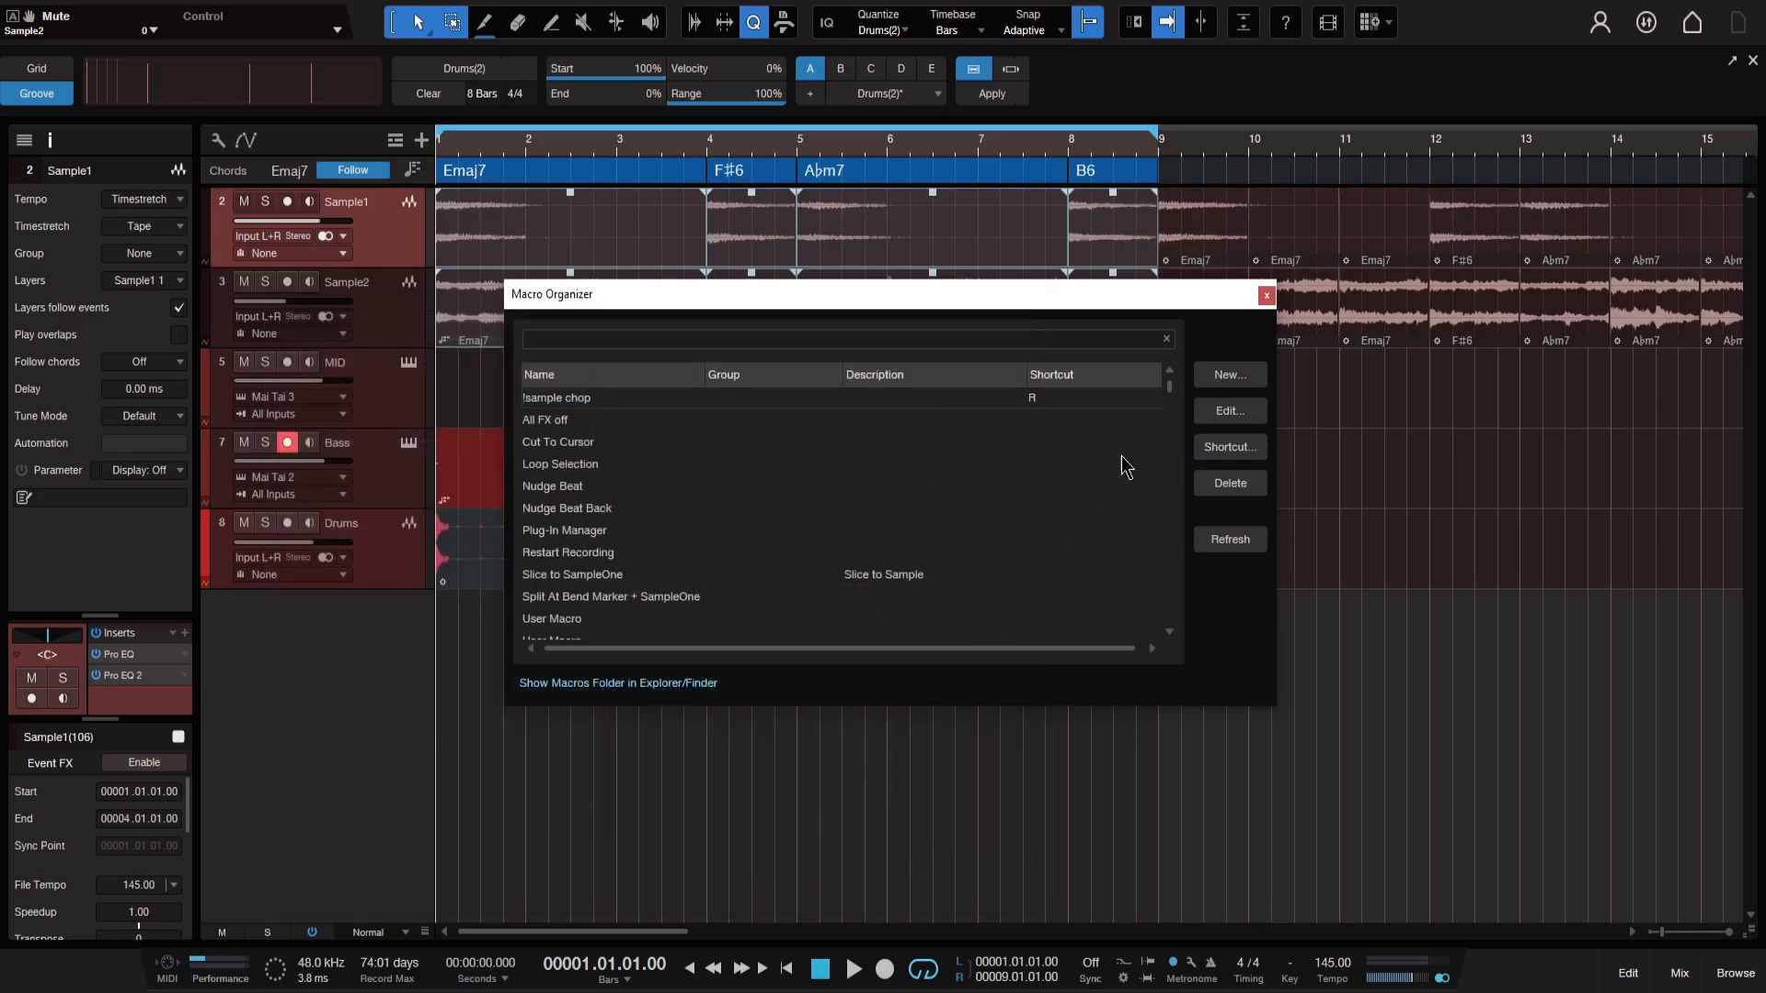
click(1268, 295)
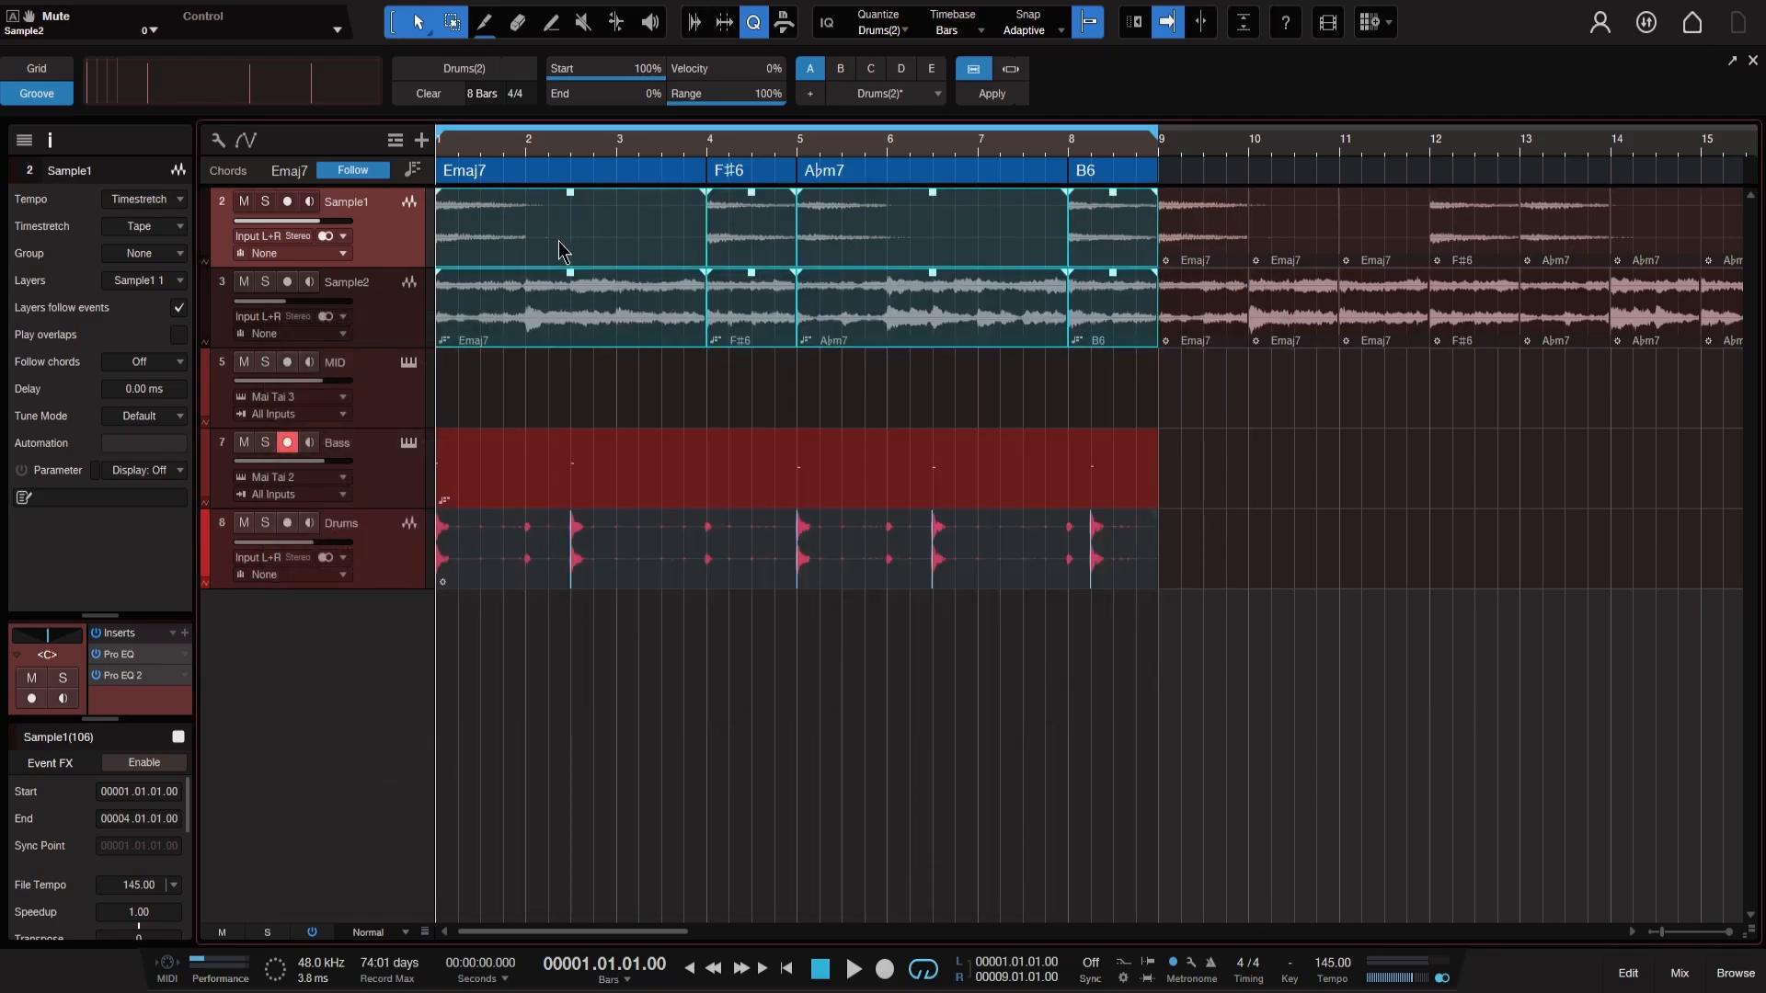
- Run the !sample chop macro on the selected Sample1 and Sample2 events and play the result
key(r)
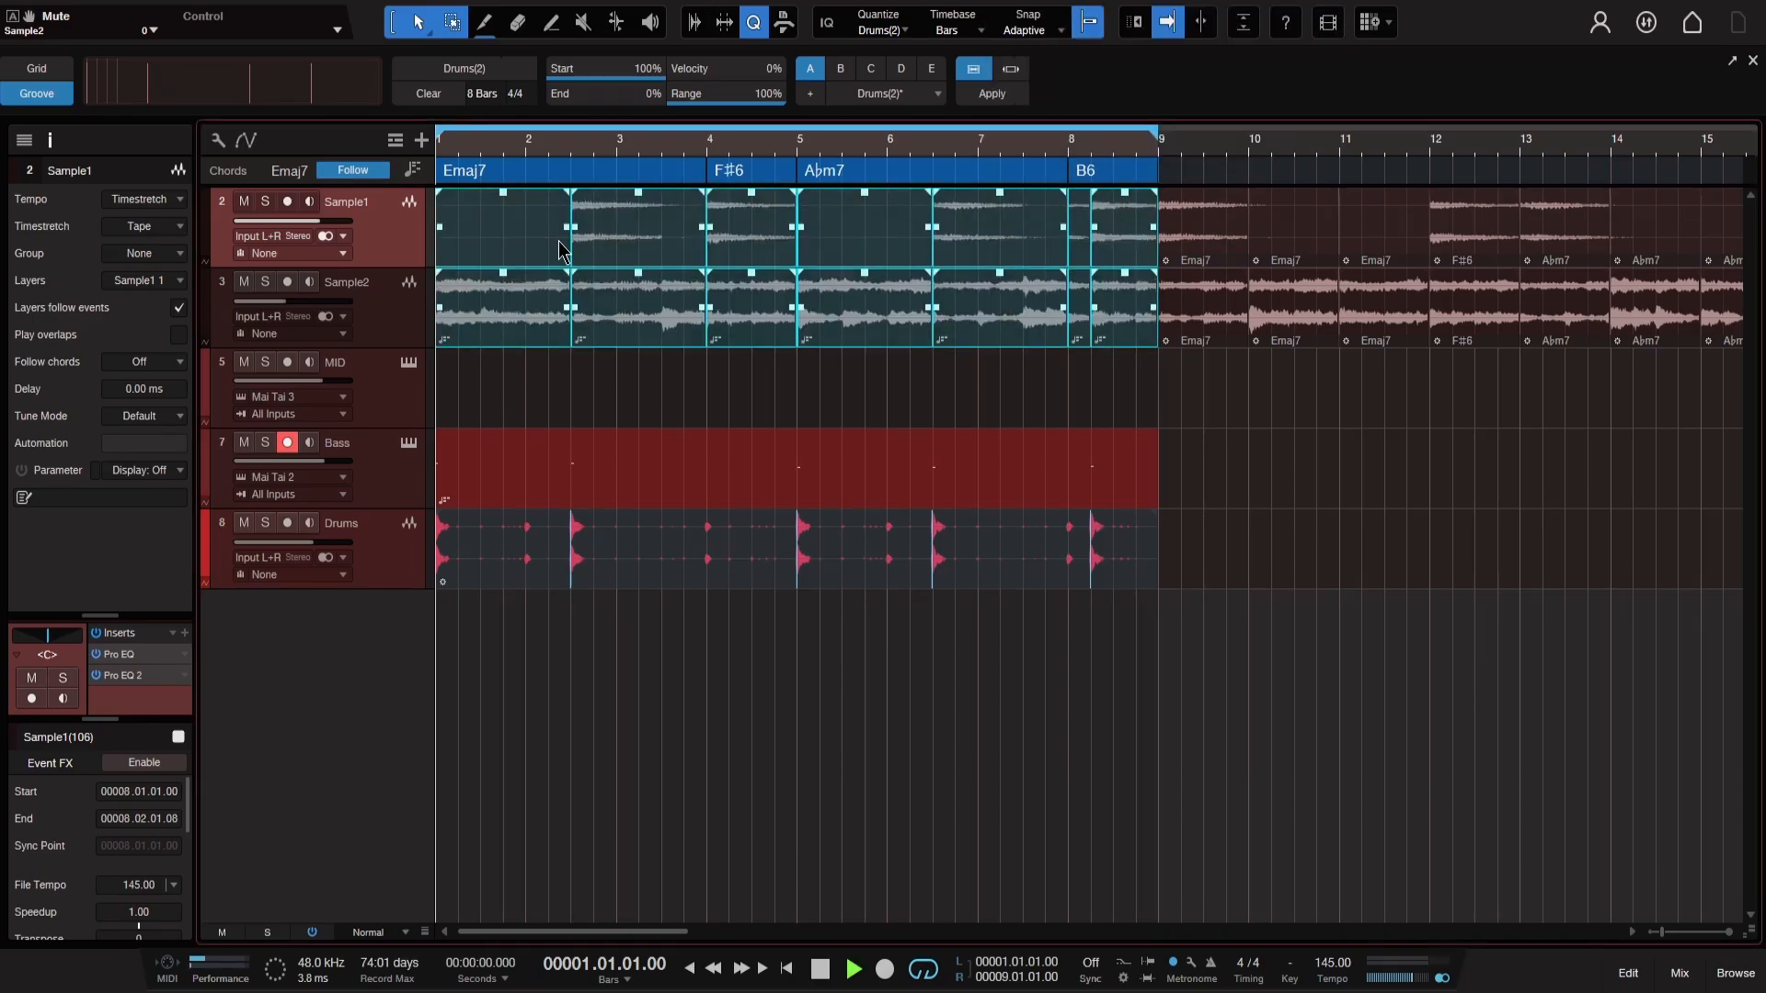
key(space)
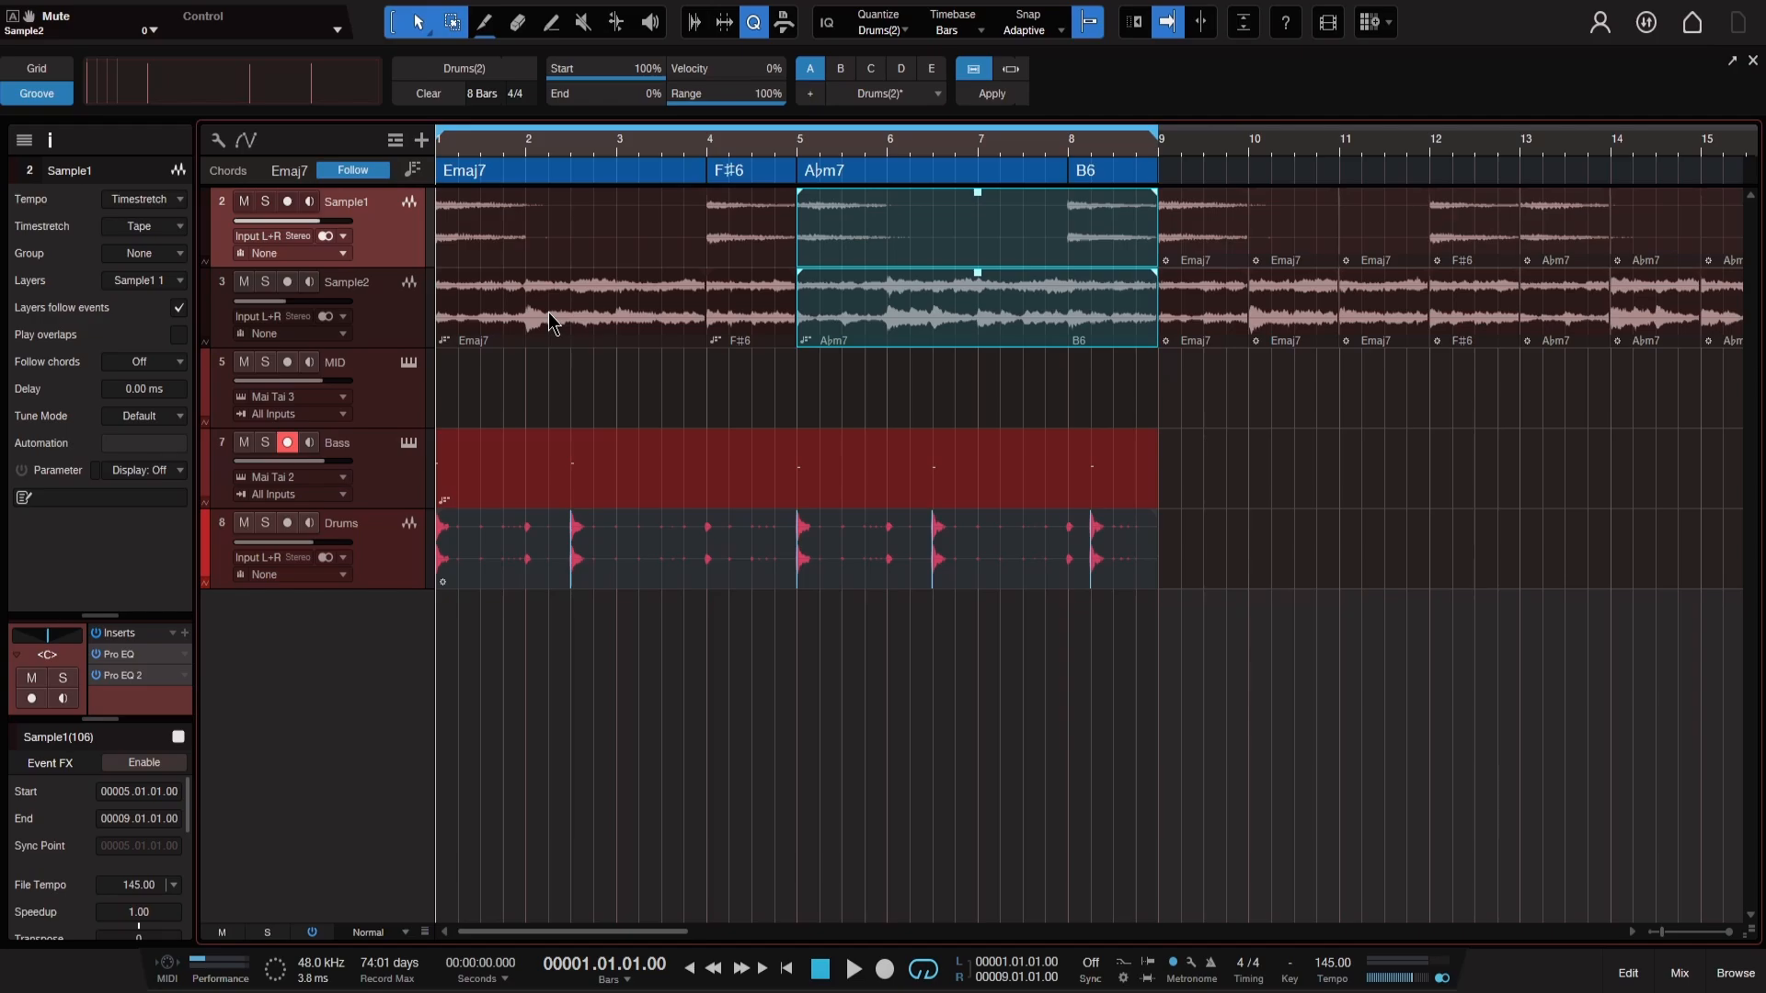
- Move the Sample1 and Sample2 event copies from bars 9–17 to bar 1, replacing the bounced events, and play them back
key(w)
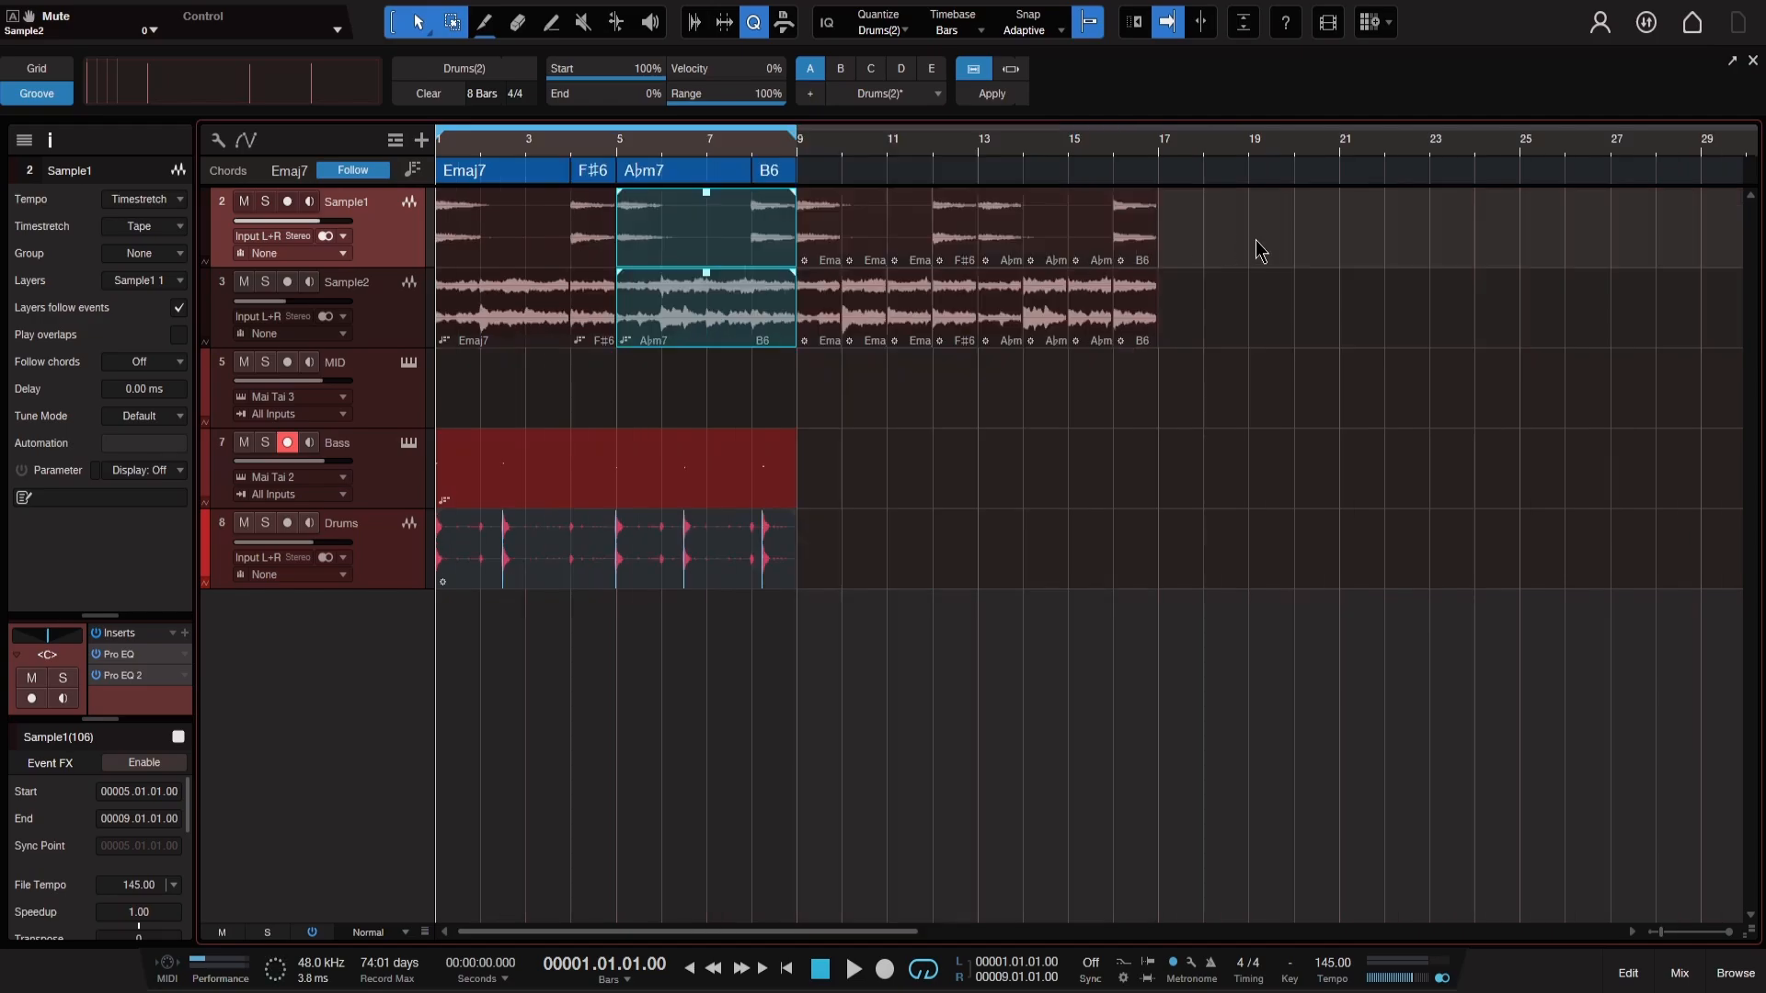
drag(1296, 239, 469, 260)
key(e)
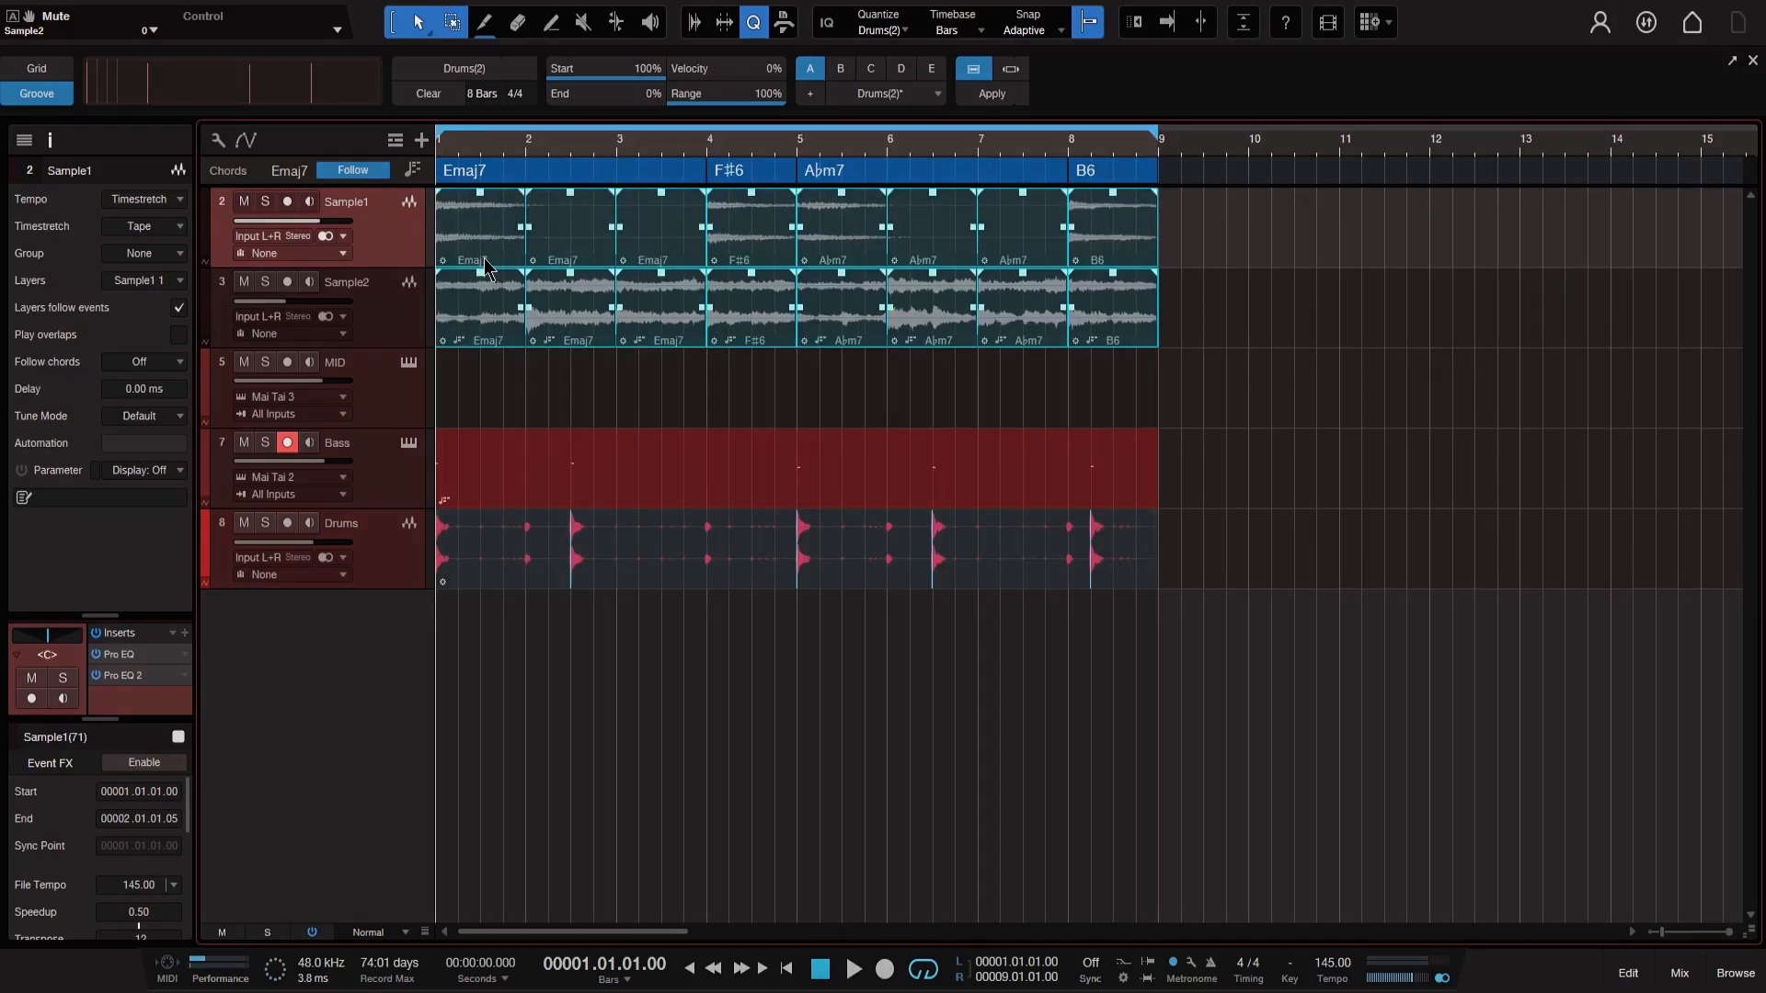
key(space)
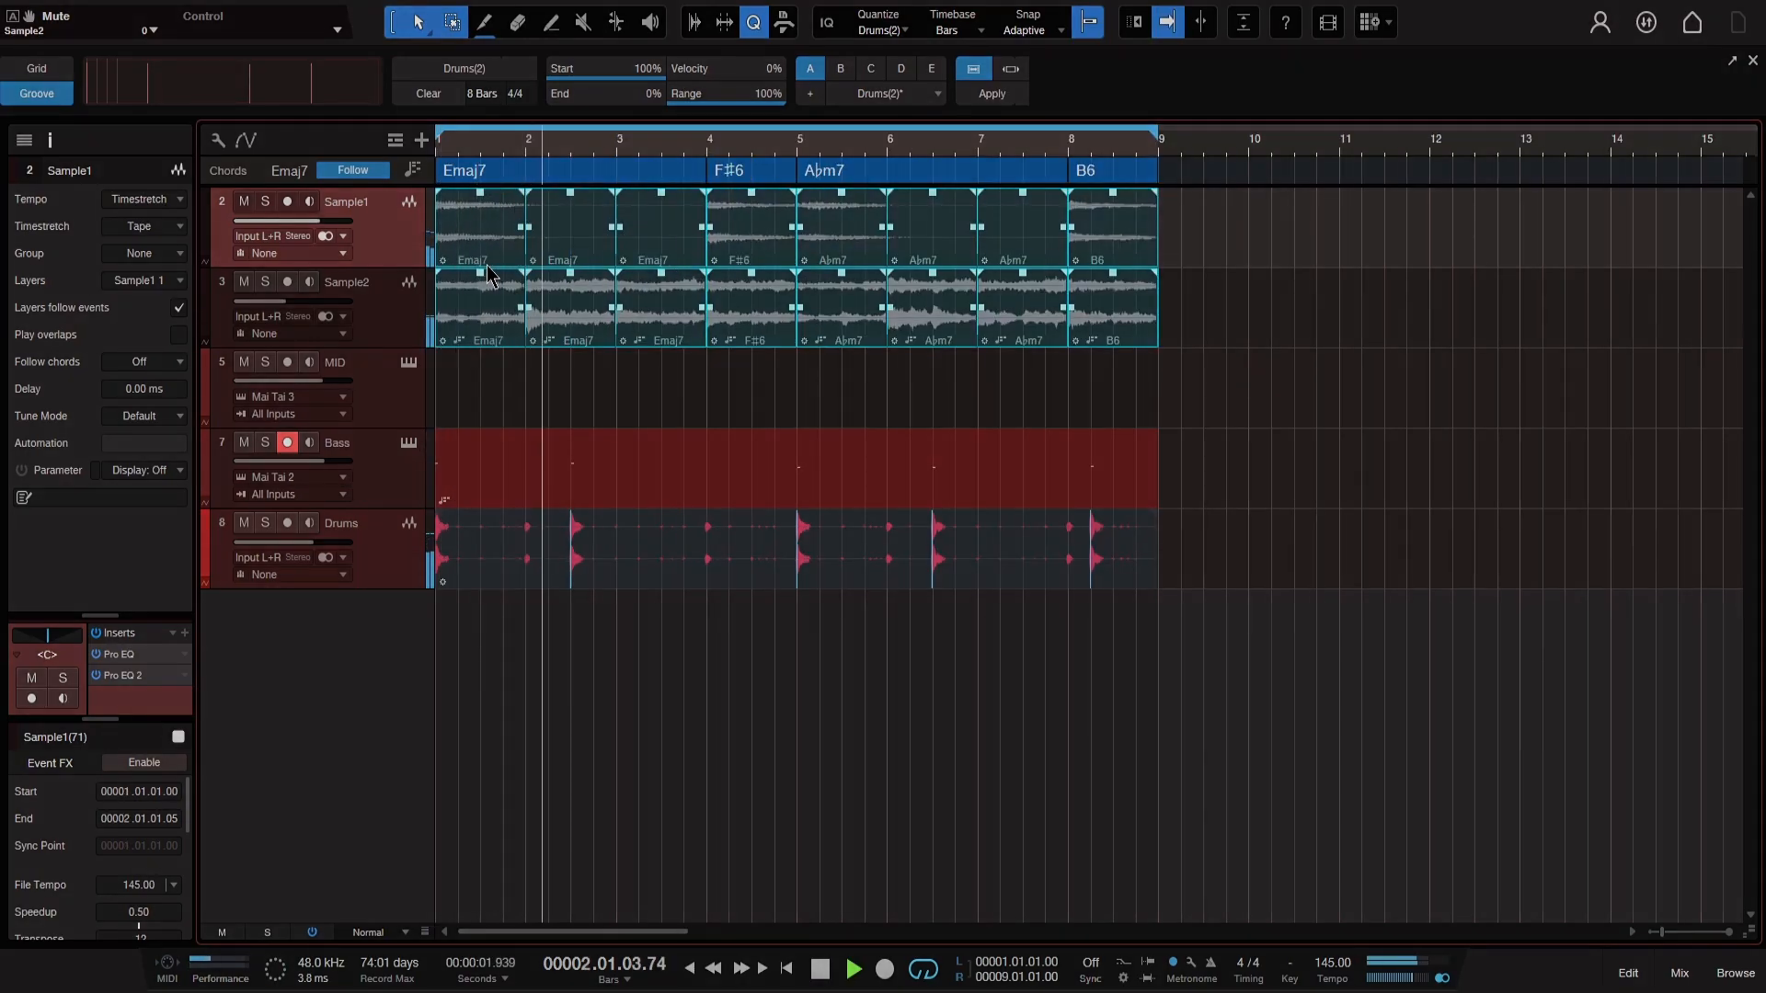